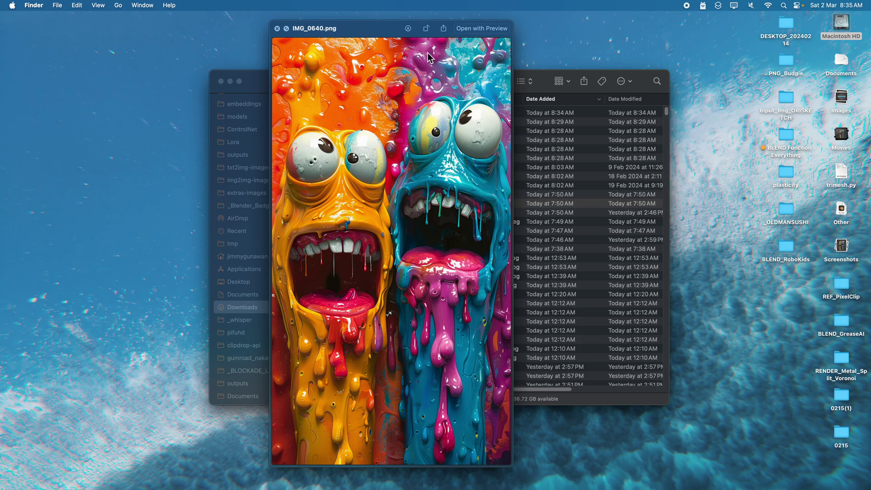
Compare the IMG_0640.png preview with the reconstructed model of the two dripping characters in Blender
left_click_drag(378, 30, 375, 29)
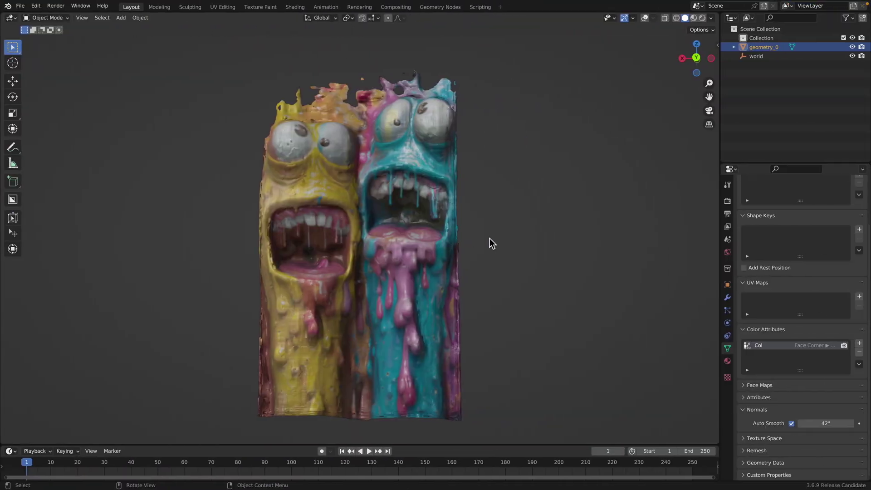
mouse_move(491, 231)
middle_mouse_down()
mouse_move(474, 235)
mouse_move(475, 206)
mouse_move(510, 245)
mouse_move(488, 235)
mouse_move(476, 257)
mouse_move(482, 283)
mouse_move(491, 280)
middle_mouse_up()
key("ctrl+Left")
key("ctrl+Right")
Switch to the browser and examine the naver/dust3r GitHub repository's file list, README figures and table of contents
key("ctrl+Right")
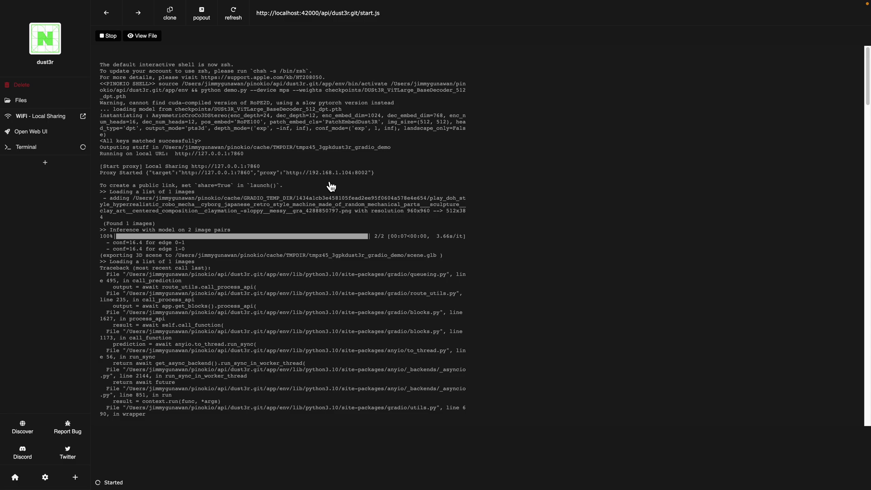
key("ctrl+Right")
scroll(328, 202, "up", 10)
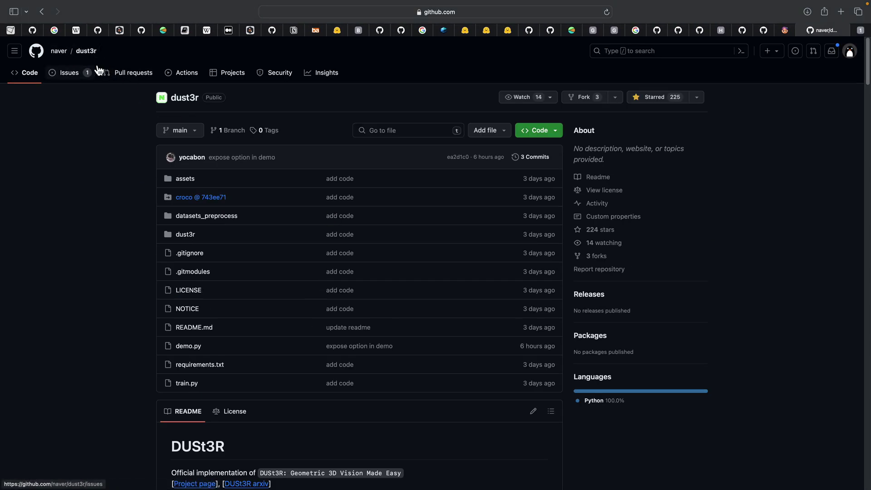
scroll(146, 245, "down", 5)
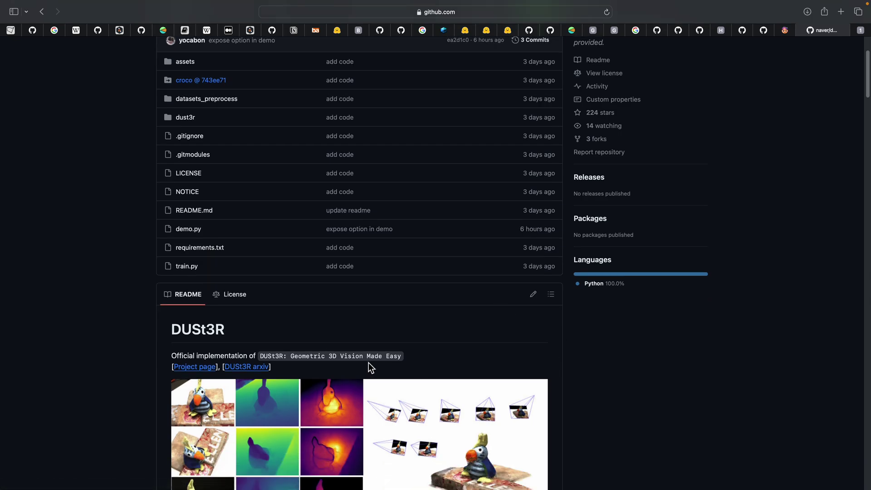
scroll(326, 354, "down", 1)
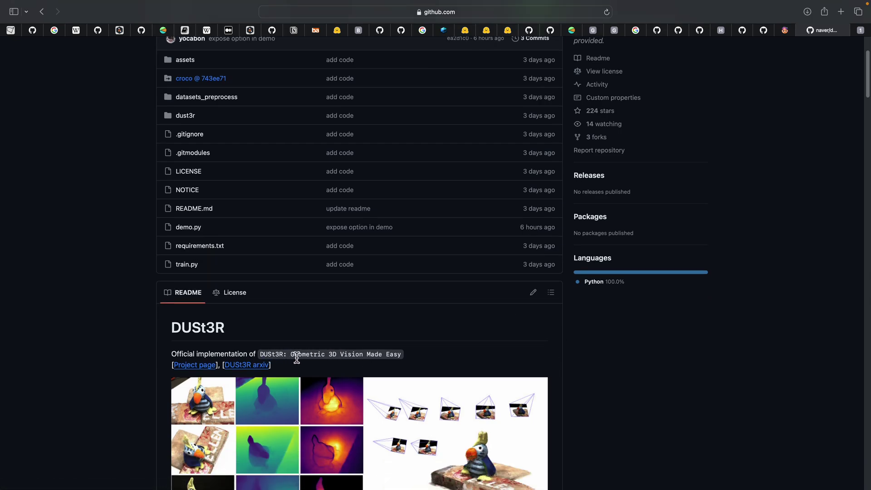
scroll(323, 354, "down", 1)
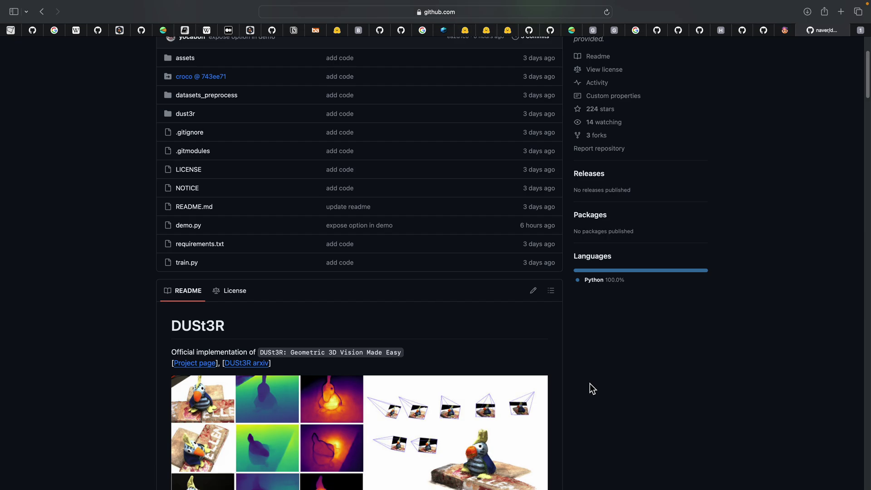
scroll(592, 388, "down", 5)
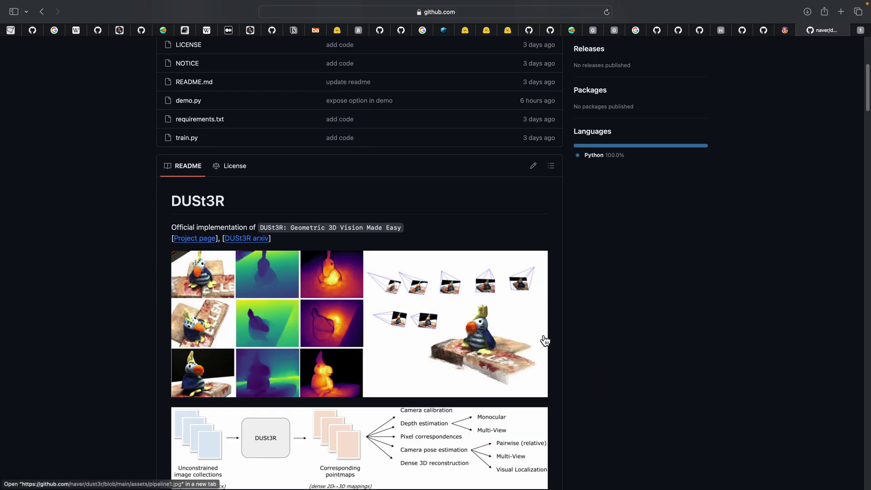
scroll(551, 322, "down", 1)
scroll(551, 319, "down", 1)
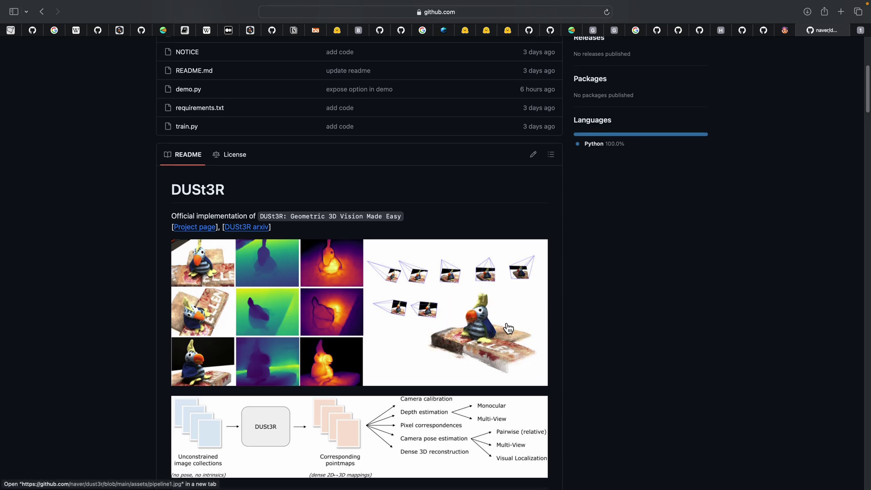
scroll(513, 334, "down", 5)
scroll(563, 356, "up", 3)
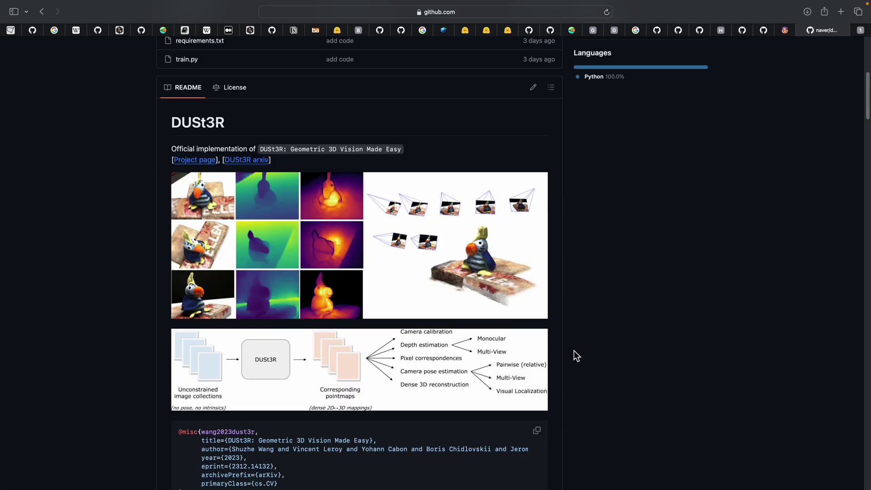
scroll(579, 358, "down", 4)
scroll(607, 345, "down", 4)
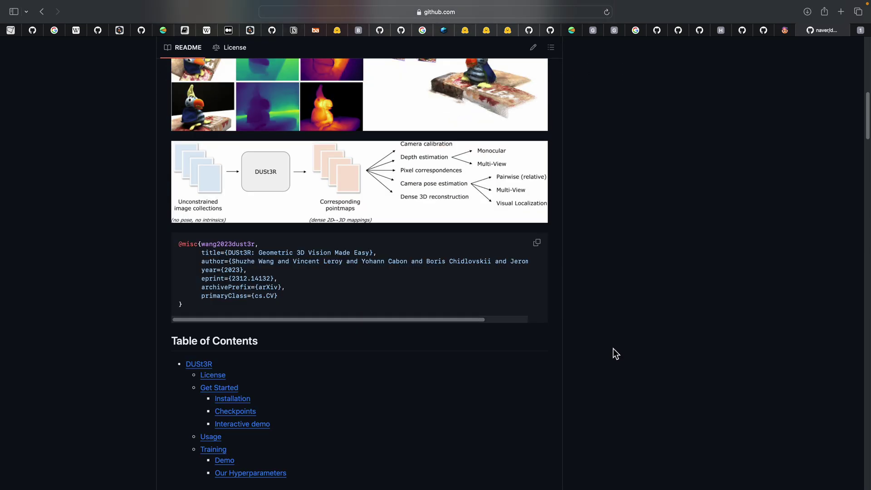
scroll(617, 351, "down", 2)
Read the installation instructions in the Get Started section of the DUSt3R README
scroll(653, 304, "up", 12)
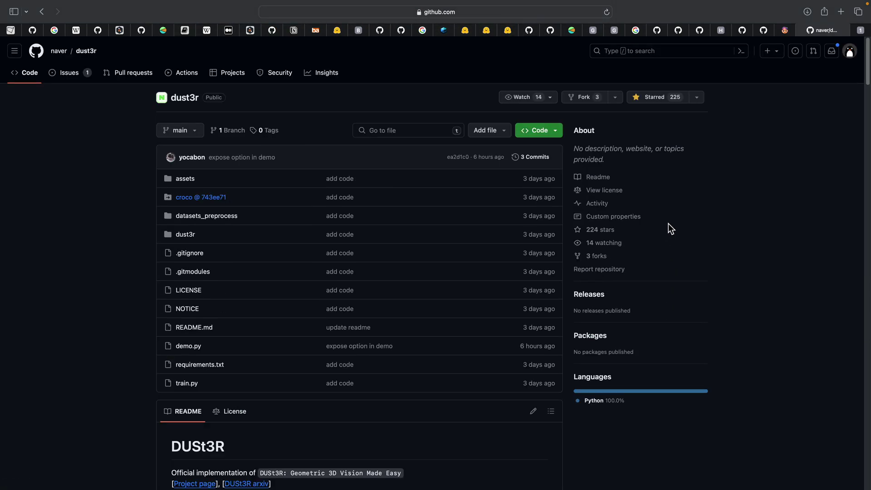
scroll(665, 254, "down", 20)
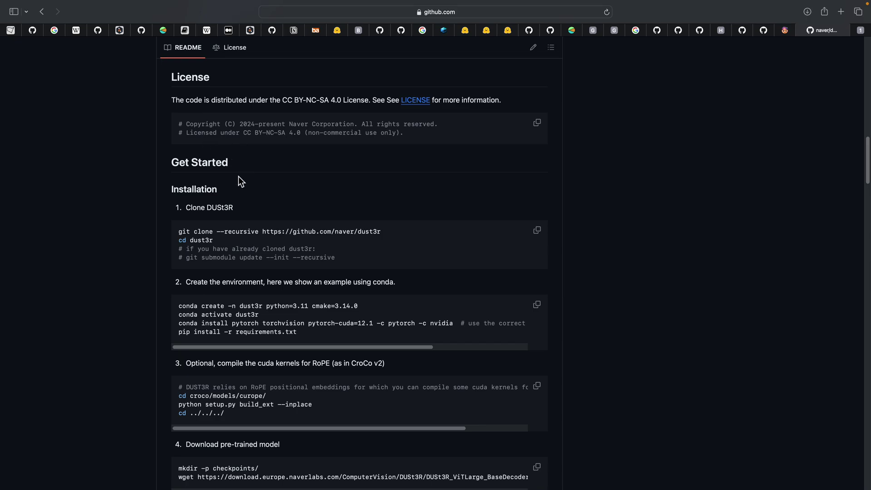
scroll(218, 228, "down", 2)
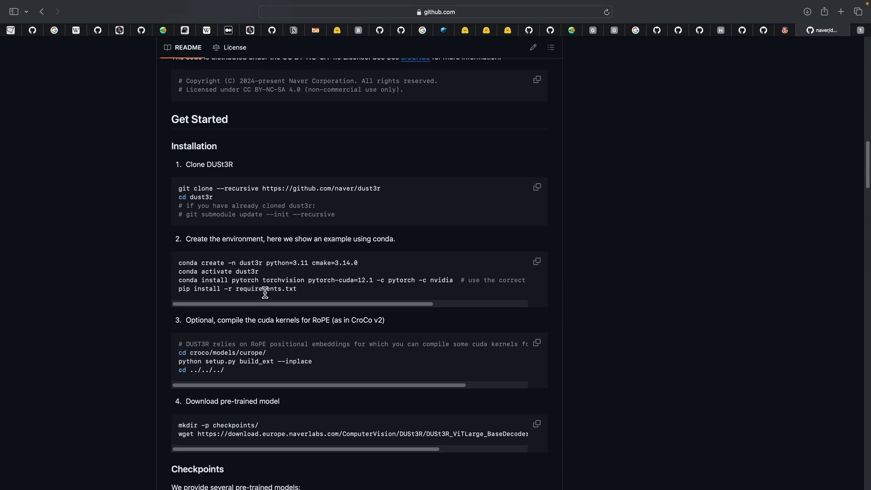
Bring up the local DUSt3R Demo page at 127.0.0.1 in the browser
key("ctrl+Left")
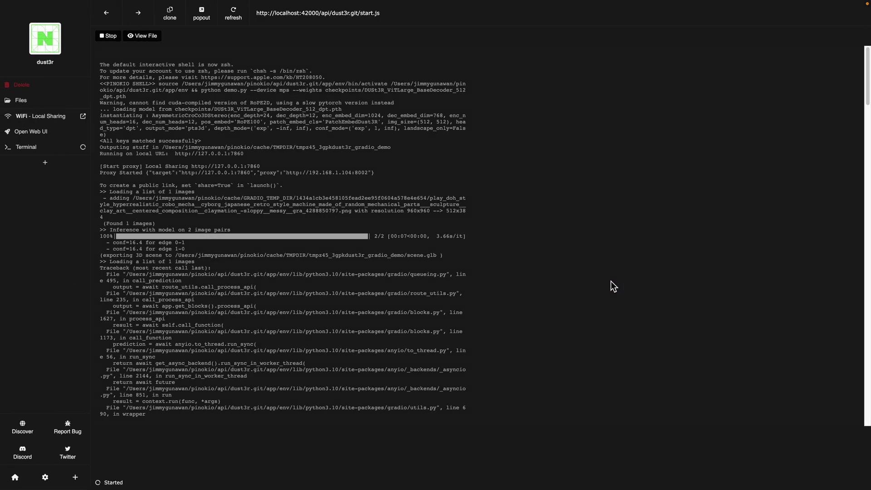
key("ctrl+Right")
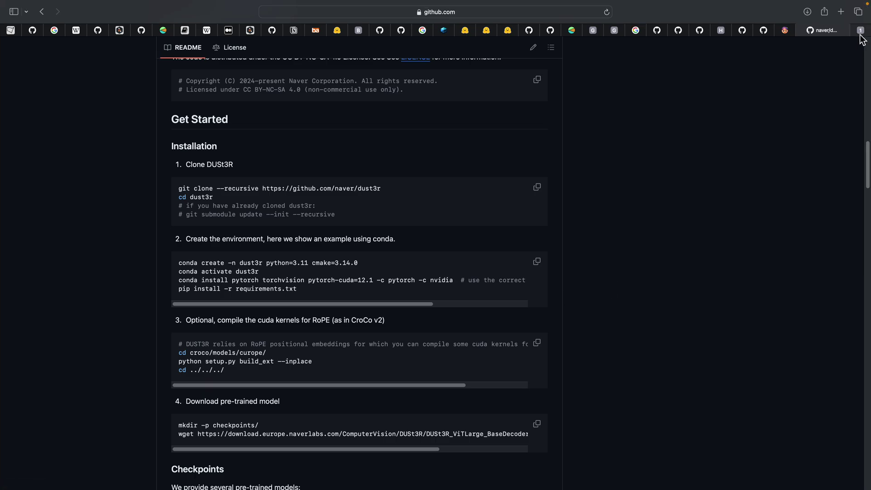
left_click(861, 31)
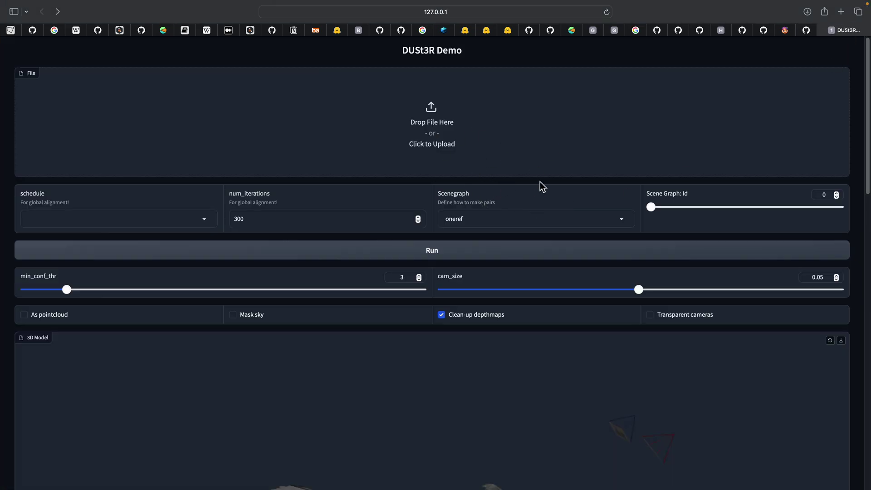
left_click(818, 252)
Switch to Pinokio and review the dust3r server log, including the local URL and the past inference runs
key("ctrl+Left")
key("ctrl+Left")
key("ctrl+Left")
mouse_move(566, 486)
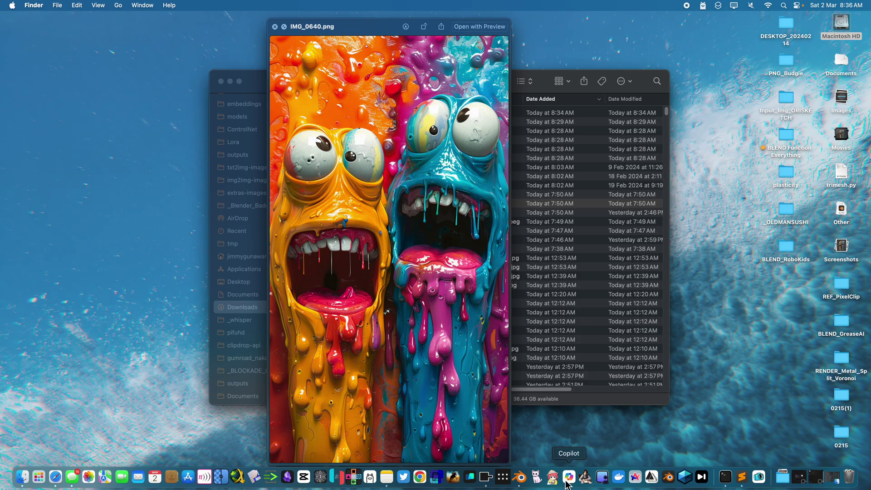
left_click(488, 481)
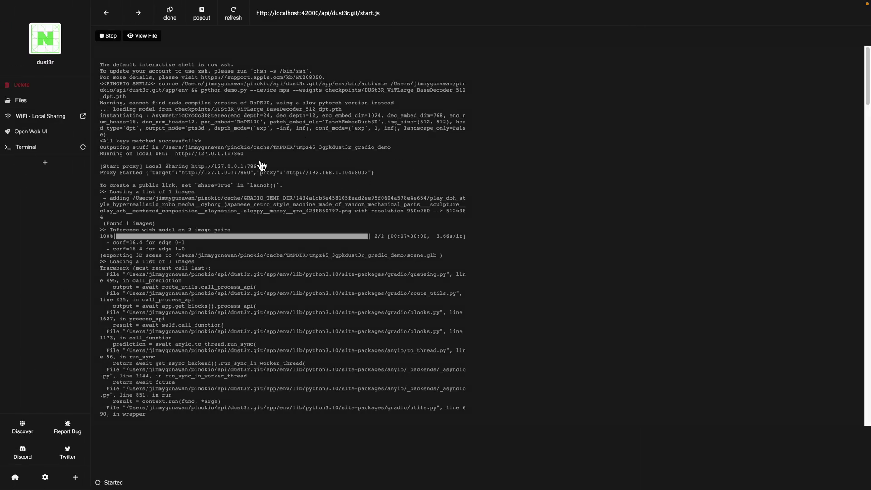
scroll(242, 221, "down", 10)
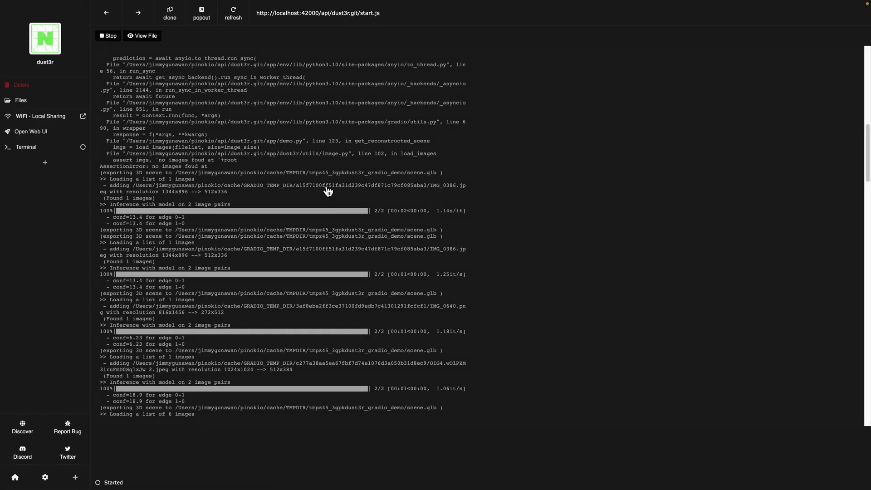
scroll(345, 202, "up", 15)
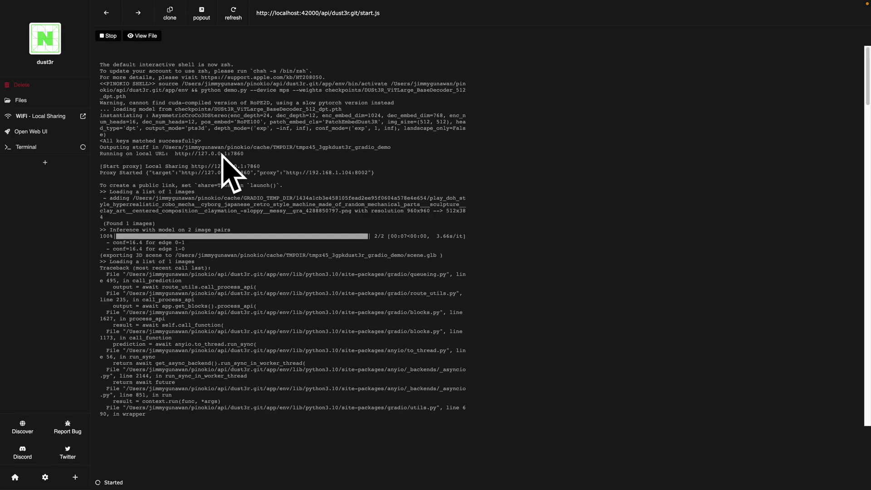
scroll(466, 270, "down", 5)
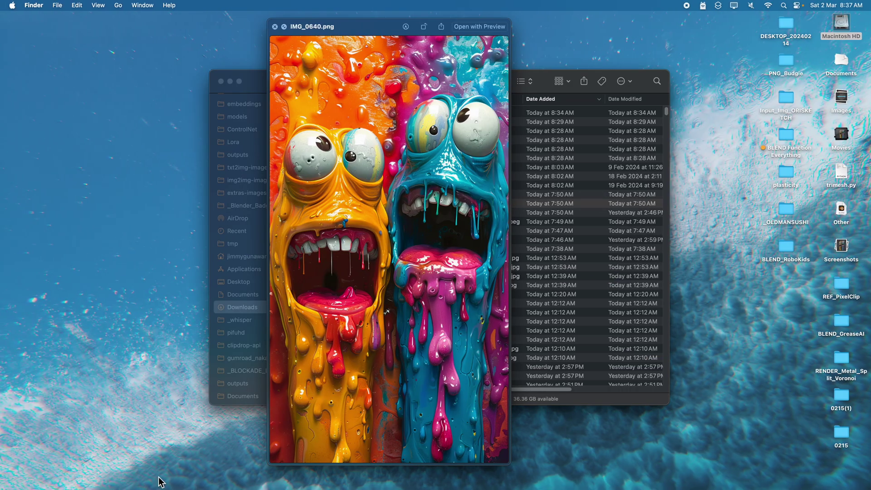
Switch to the DUSt3R Demo in the browser and view the photo, depth and confidence images of the shoe reconstruction
left_click(54, 477)
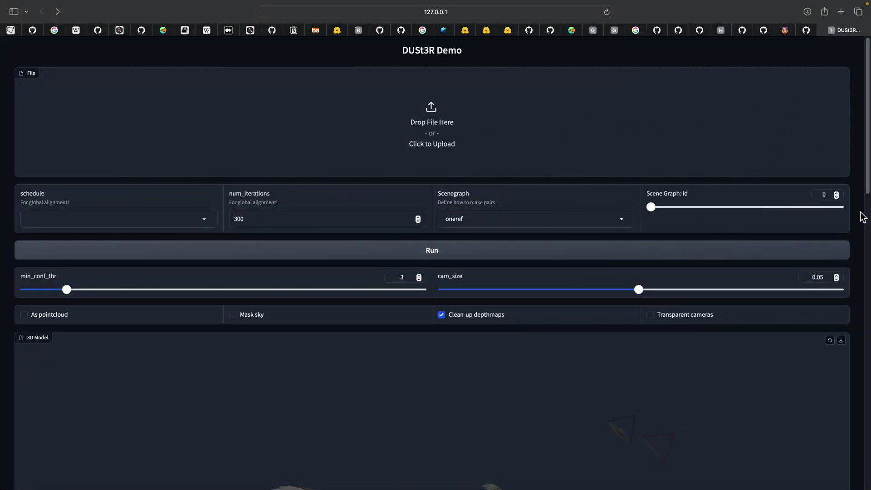
scroll(864, 218, "down", 10)
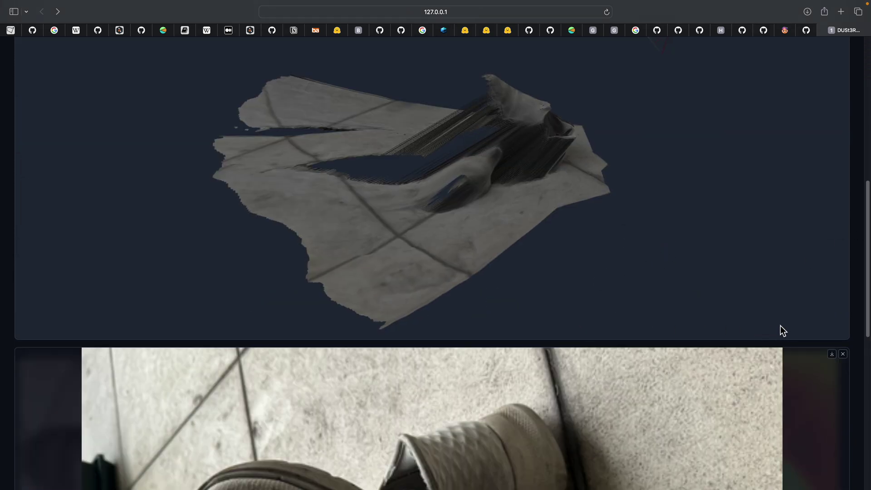
scroll(803, 340, "down", 6)
scroll(821, 349, "down", 3)
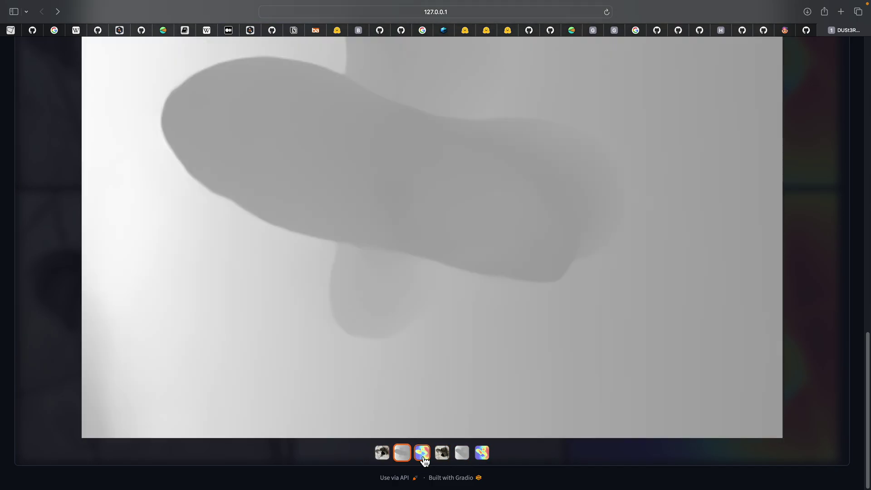
left_click(424, 461)
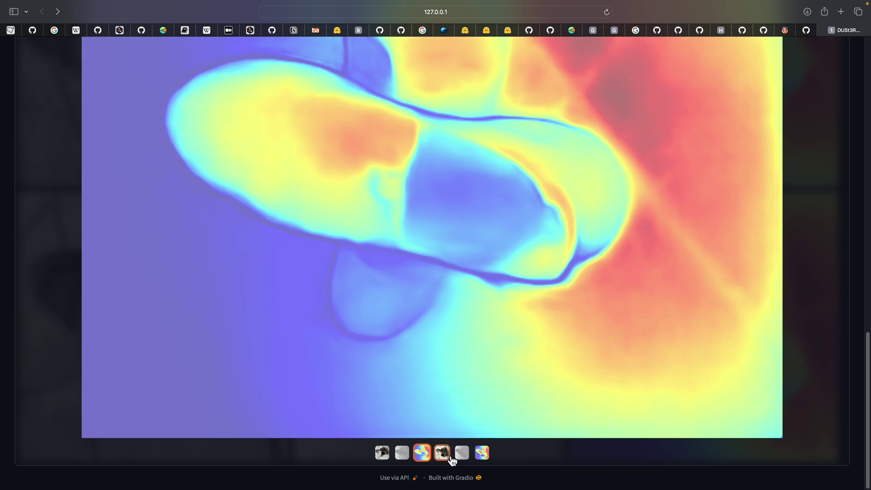
left_click(449, 458)
left_click(462, 458)
left_click(482, 453)
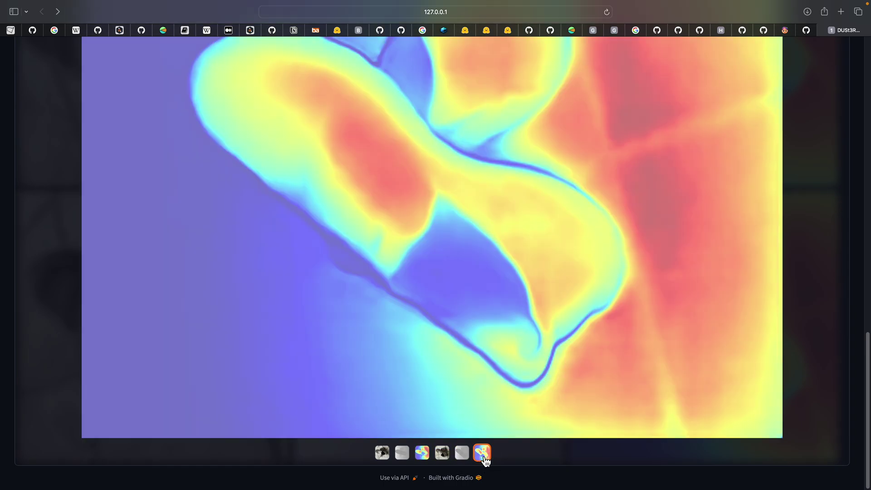
left_click(418, 458)
left_click(402, 453)
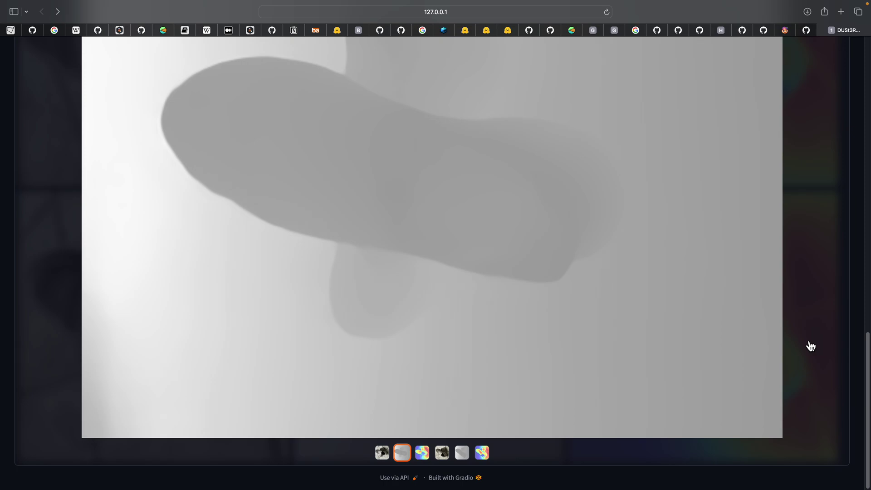
Inspect the reconstructed 3D shoe model and its camera positions from a different angle
scroll(810, 345, "up", 10)
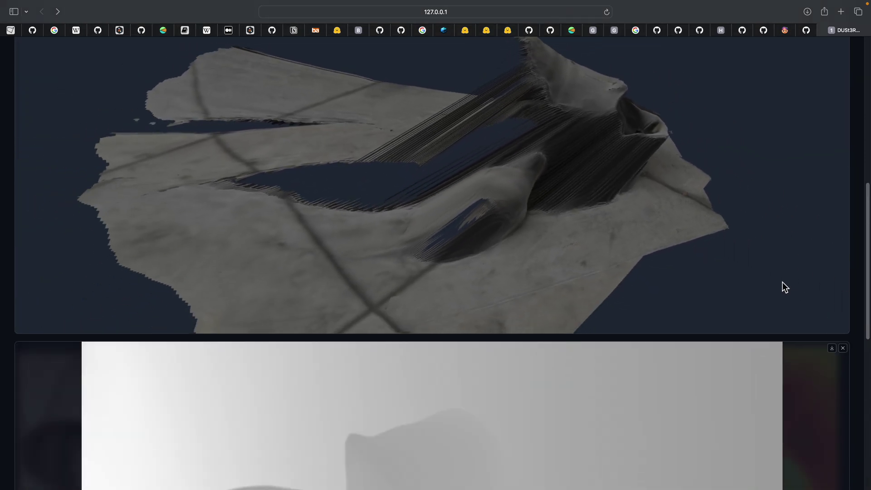
scroll(780, 281, "down", 2)
left_click_drag(670, 254, 617, 272)
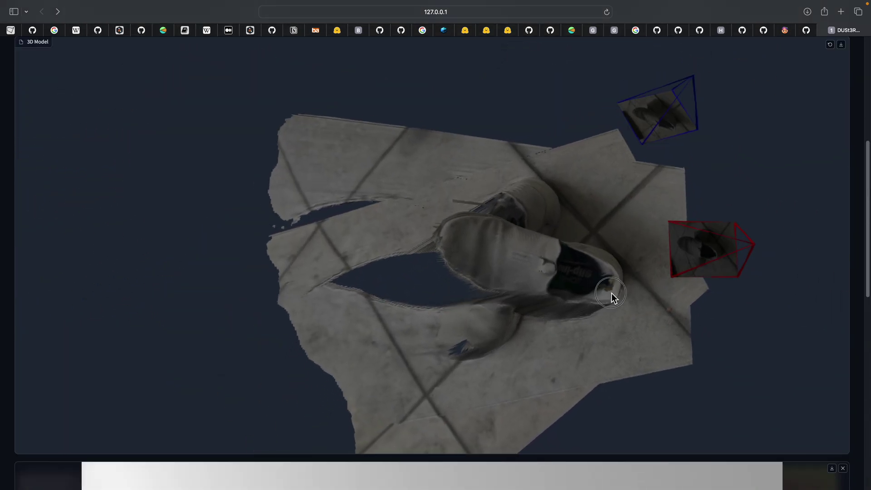
scroll(860, 110, "up", 6)
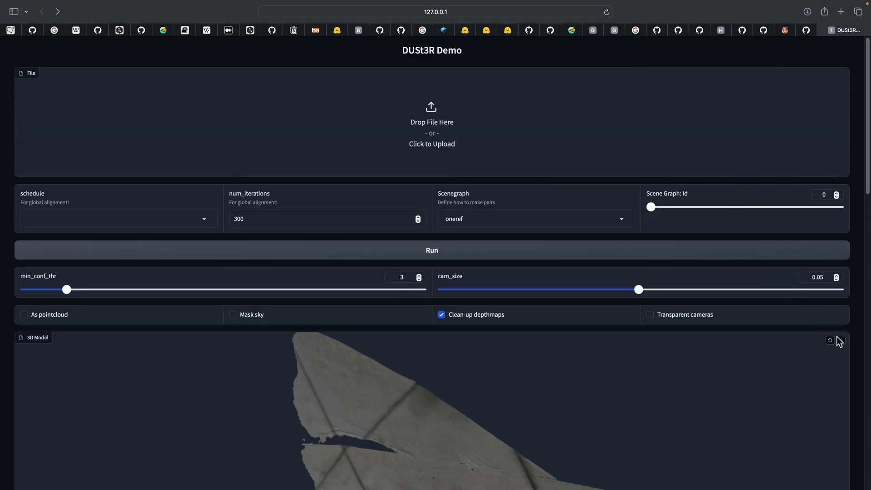
left_click(445, 131)
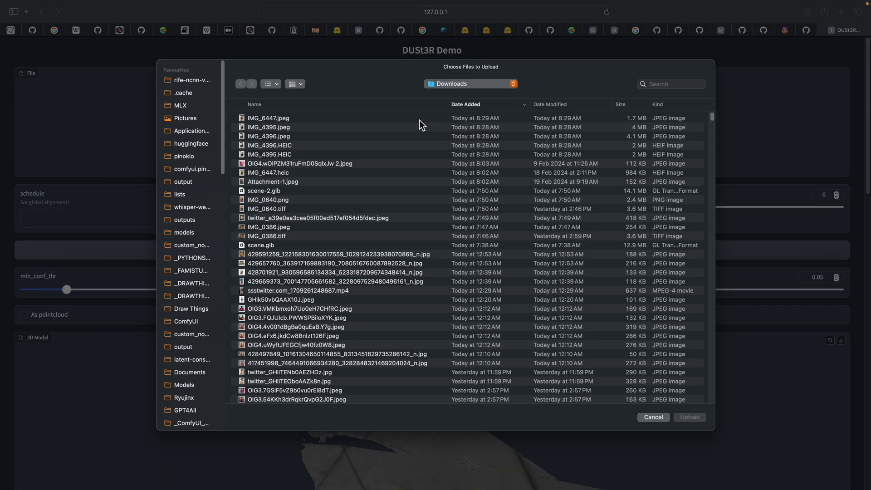
left_click(311, 209)
key("space")
key("Down")
key("Down")
key("Down")
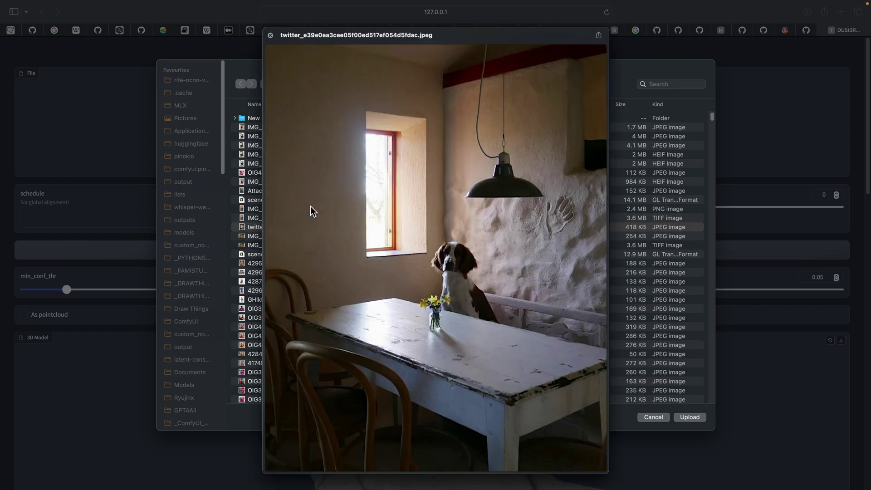
key("Down")
key("Down")
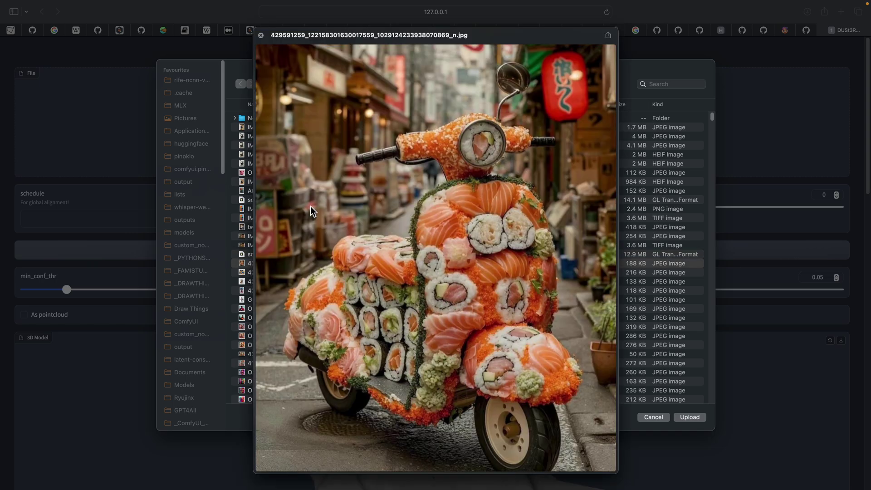
left_click(690, 417)
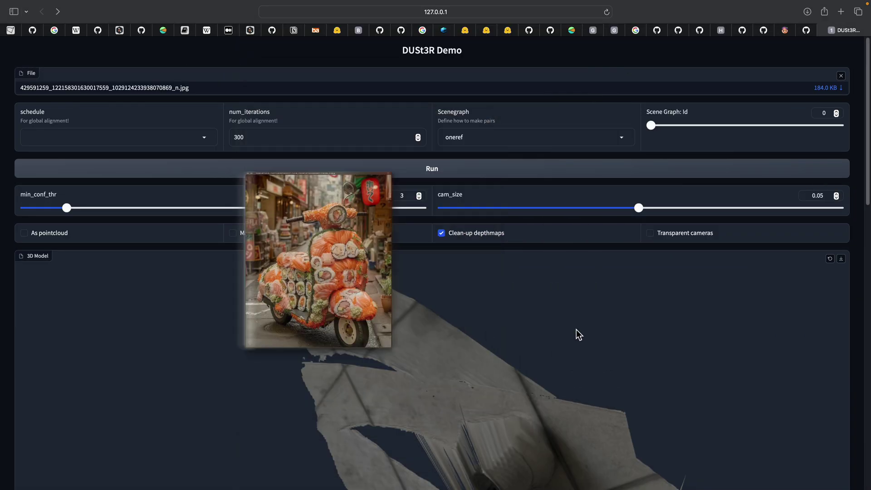
left_click(477, 175)
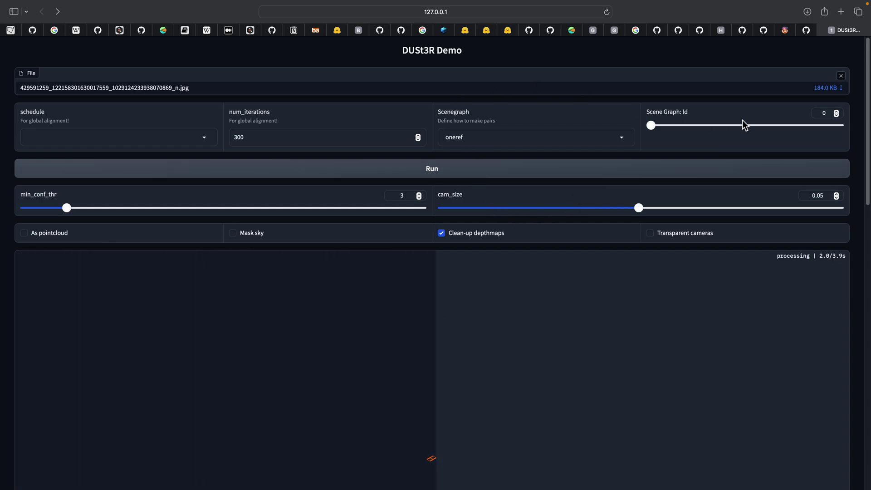
Inspect the reconstructed sushi scooter 3D model up close and from different angles
left_click_drag(866, 131, 865, 136)
scroll(865, 138, "down", 10)
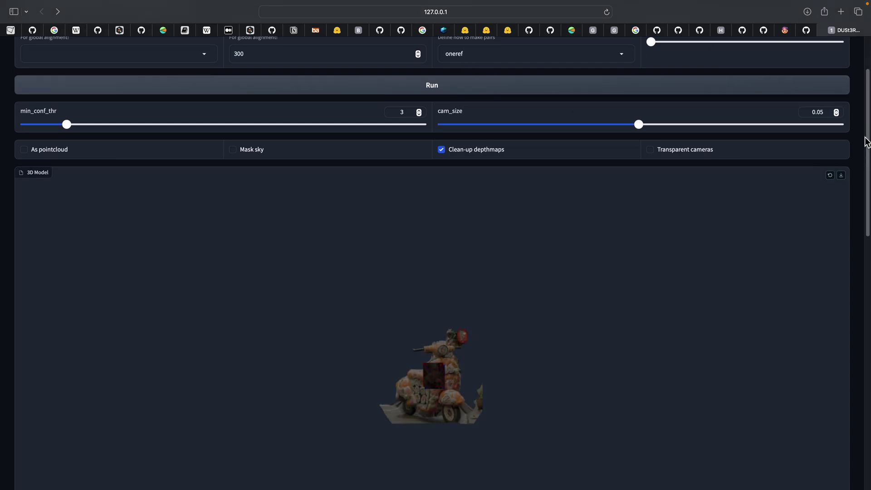
mouse_move(522, 299)
left_mouse_down()
mouse_move(511, 300)
mouse_move(535, 295)
left_mouse_up()
scroll(511, 300, "up", 8)
left_click_drag(470, 285, 752, 269)
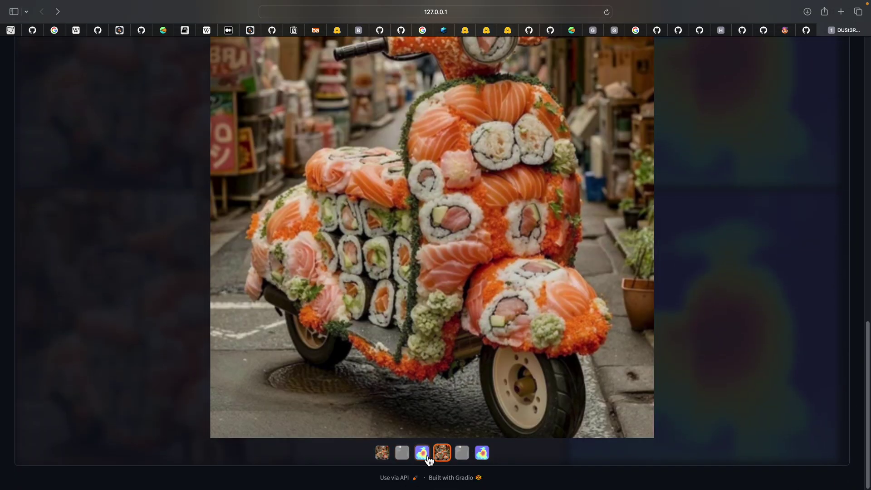
View the confidence, depth and photo images of the sushi scooter in the output gallery
left_click(422, 453)
left_click(402, 452)
left_click(382, 452)
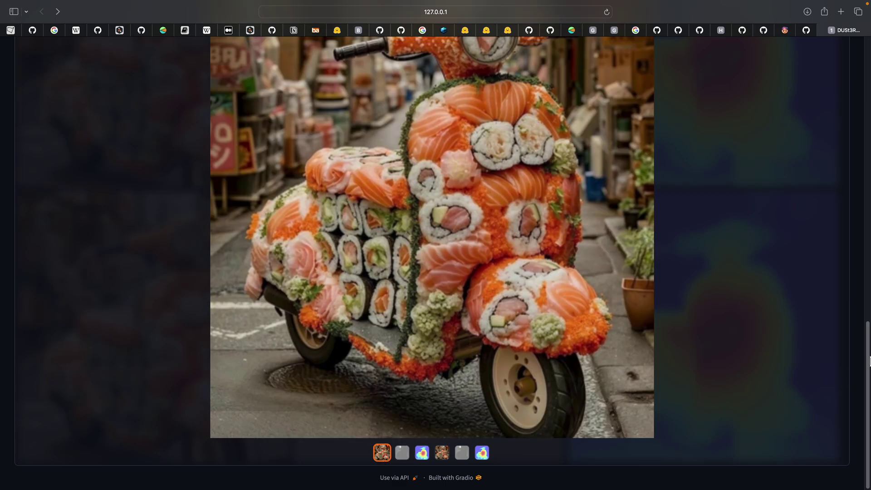
left_click_drag(864, 348, 756, 121)
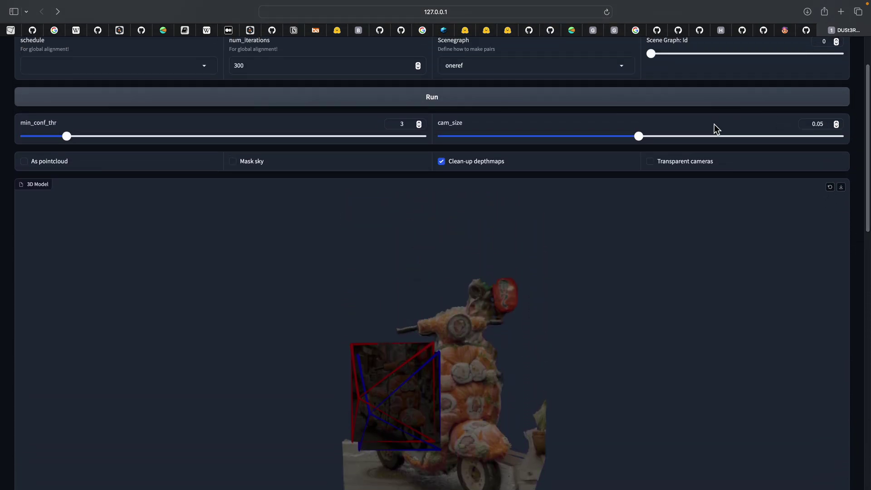
Leave the browser for the desktop and launch Spatial Media Converter
key("ctrl+Left")
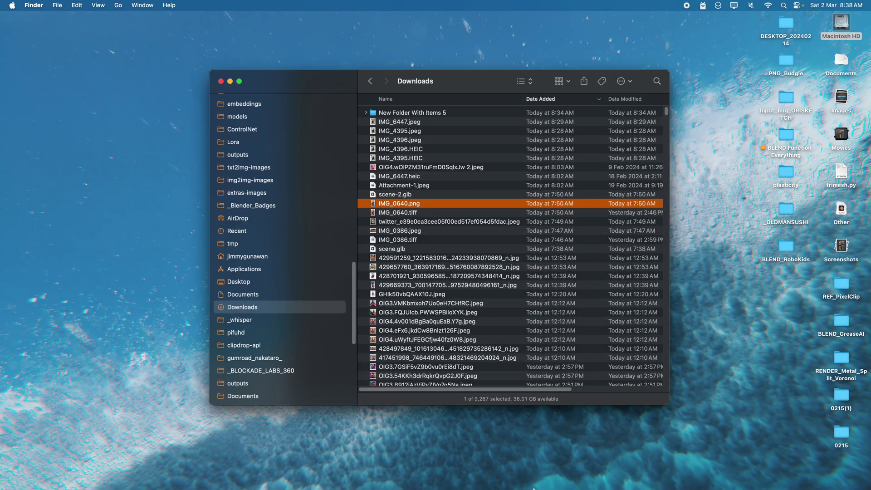
mouse_move(608, 486)
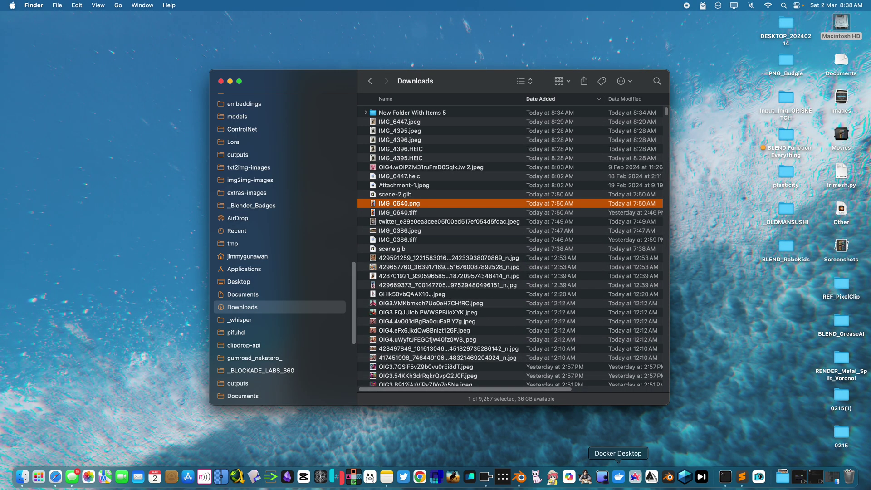
left_click(652, 476)
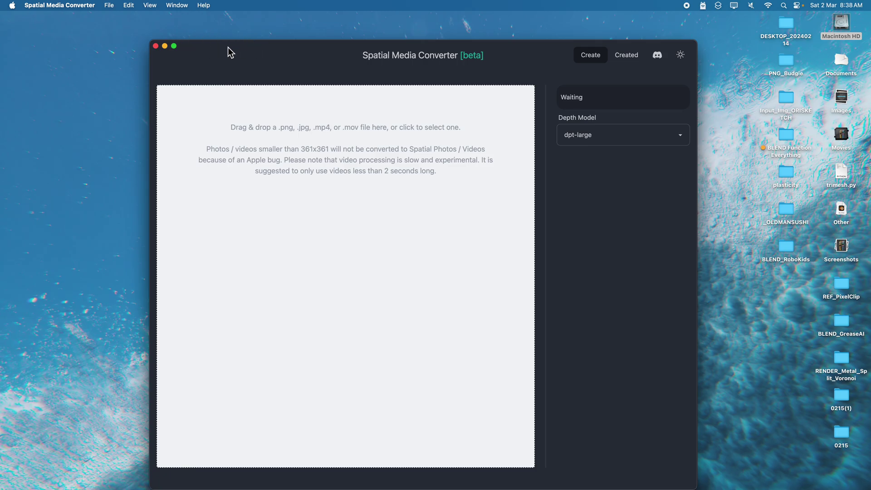
left_click_drag(496, 42, 645, 43)
left_click(285, 42)
Find OIG4.wOlPZM31ruFmD0SqlxJw 2.jpeg in the Downloads folder, preview it and load it into Spatial Media Converter
left_click(790, 29)
key("cmd+o")
scroll(195, 345, "down", 15)
left_click(173, 359)
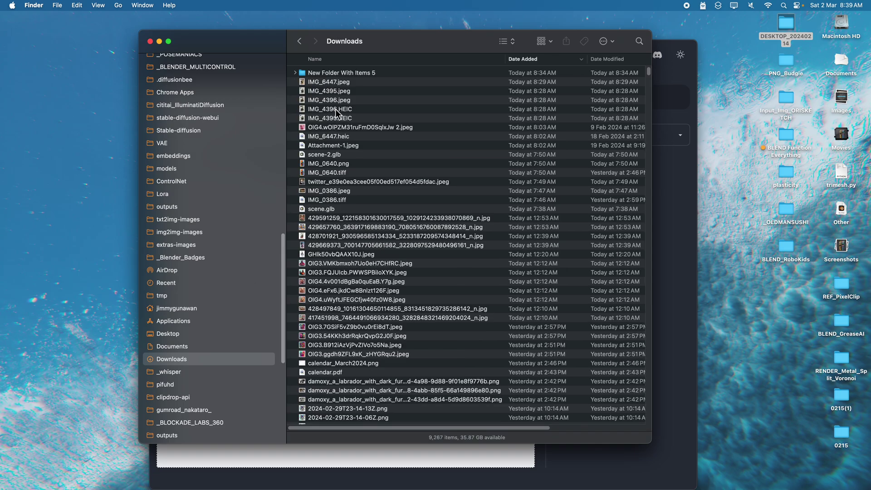
left_click_drag(278, 44, 519, 65)
left_click(583, 120)
left_click(597, 148)
key("space")
key("space")
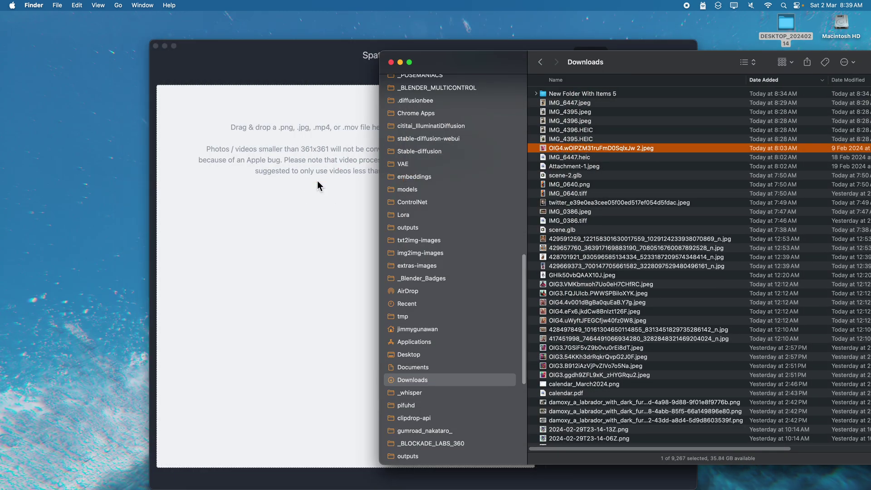
left_click(325, 53)
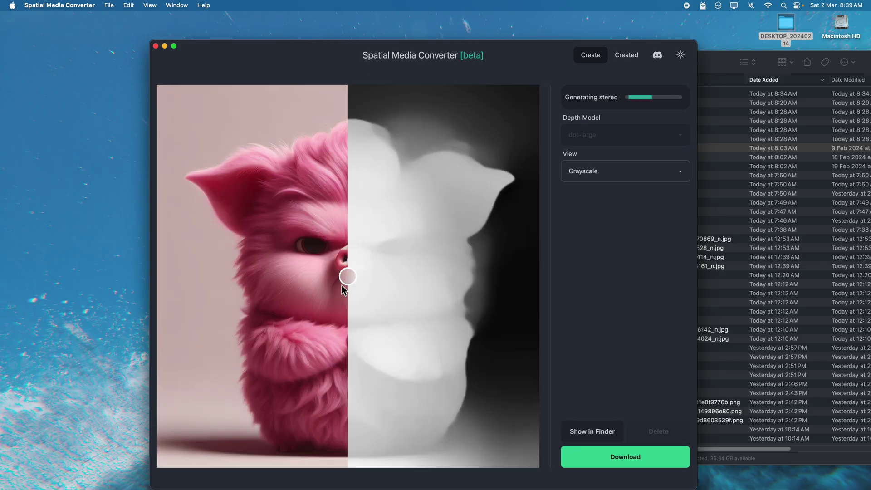
Compare the pig image with its grayscale depth map and check the available view modes
mouse_move(341, 285)
left_mouse_down()
mouse_move(274, 281)
mouse_move(436, 280)
mouse_move(357, 285)
left_mouse_up()
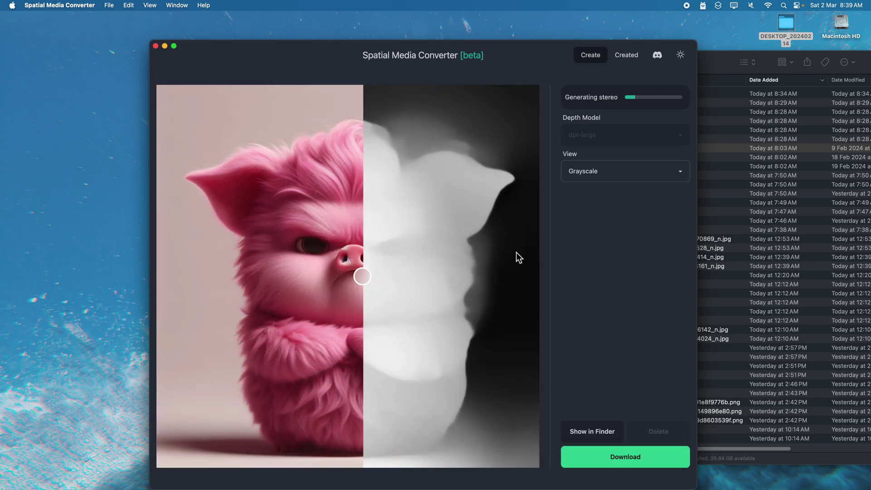
left_click(606, 177)
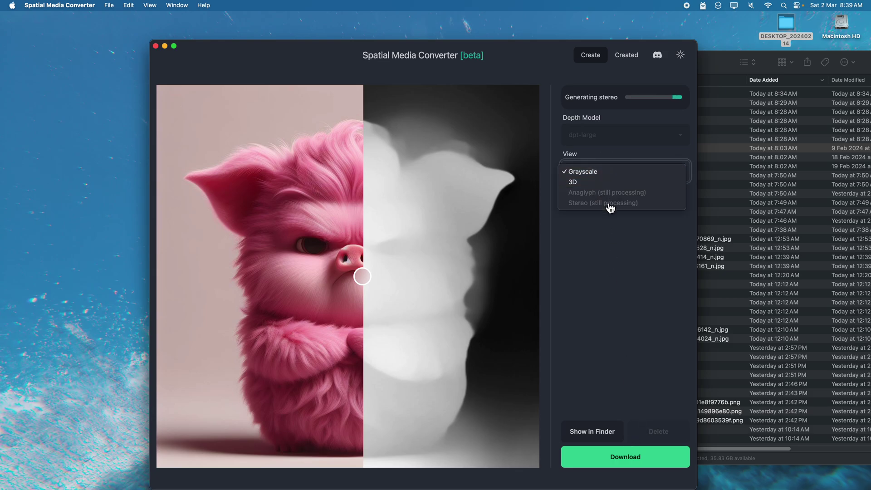
left_click(592, 178)
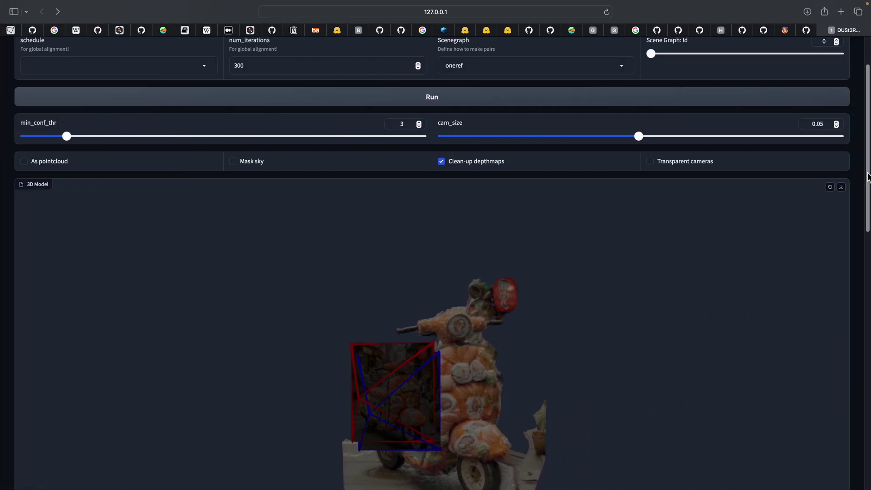
Return to the DUSt3R Demo, replace the scooter image with OIG4.wOlPZM31ruFmD0SqlxJw 2.jpeg from Downloads, and run the reconstruction
scroll(867, 177, "up", 5)
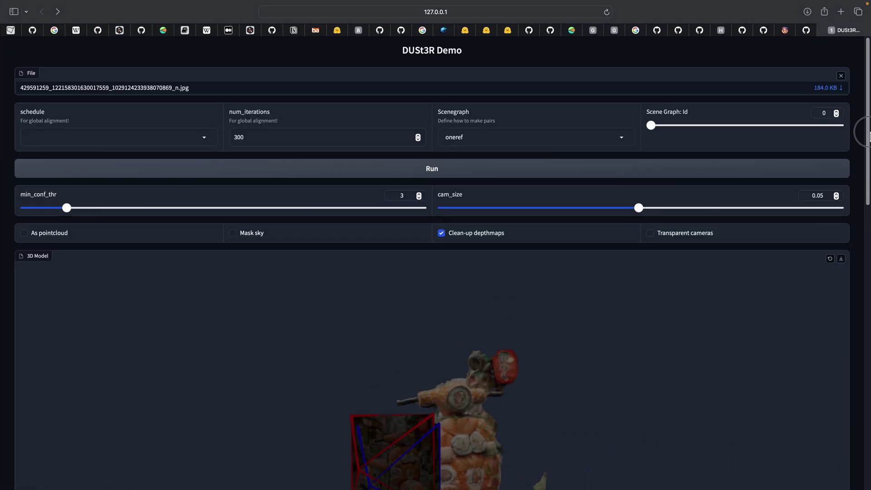
left_click(843, 82)
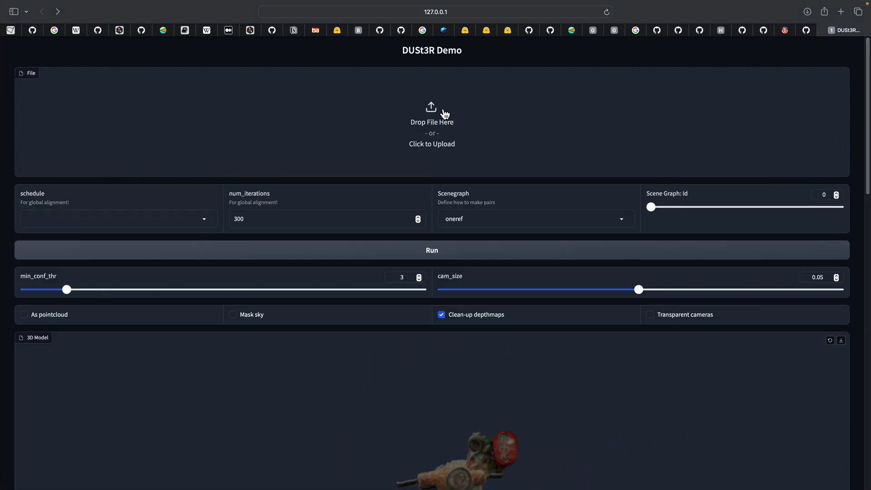
left_click(444, 113)
left_click(306, 199)
left_click(305, 179)
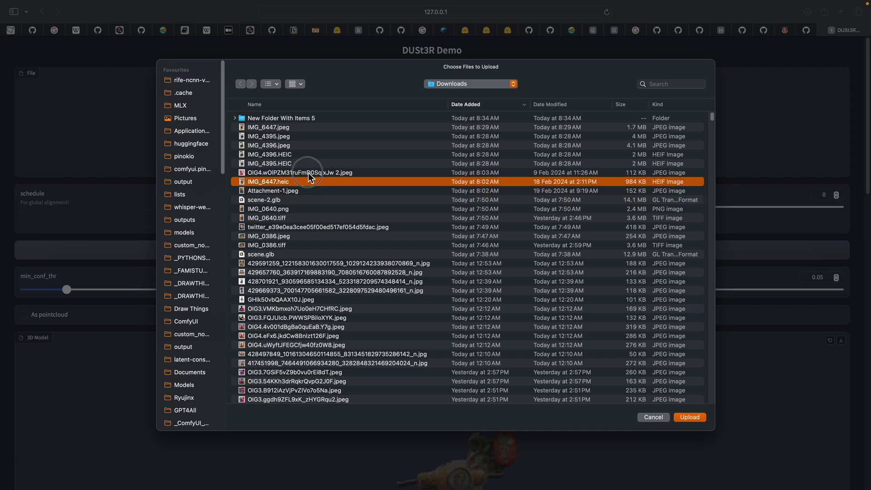
left_click(306, 172)
left_click(689, 417)
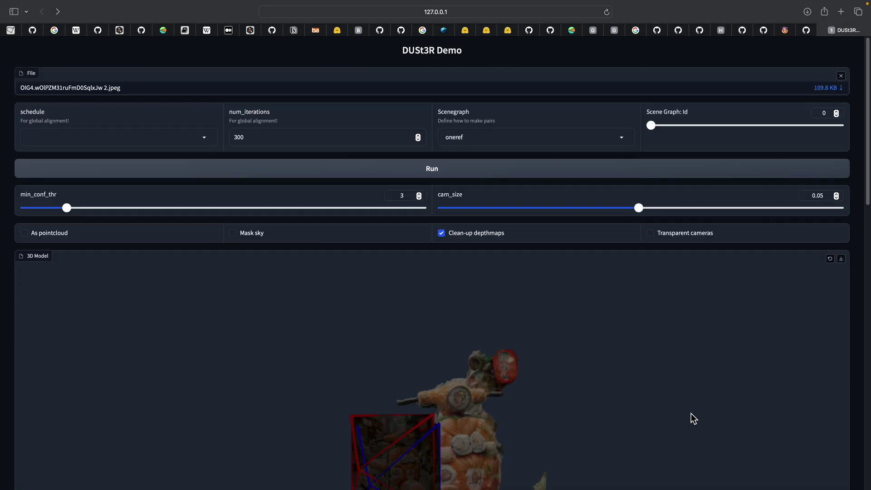
left_click(342, 175)
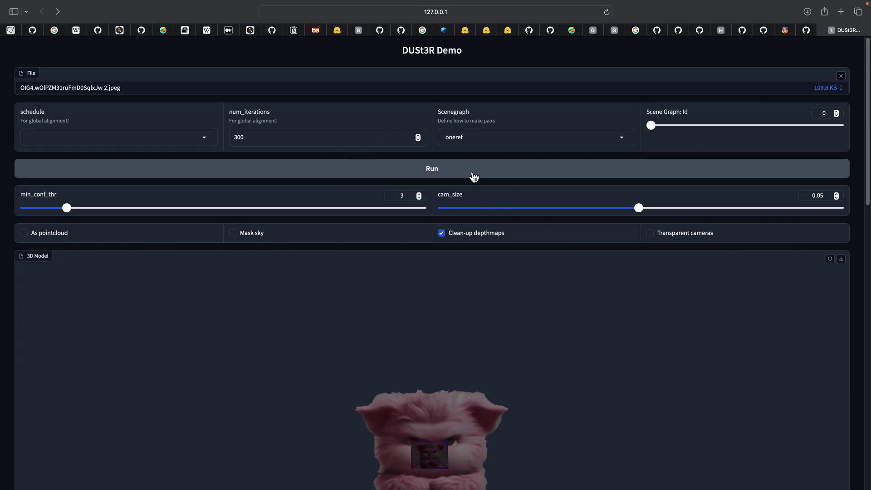
Examine the reconstructed pig model from another angle and download the 3D model
scroll(858, 306, "down", 4)
scroll(856, 301, "down", 1)
left_click_drag(473, 231, 832, 84)
scroll(488, 234, "up", 8)
scroll(454, 240, "down", 6)
left_click(840, 68)
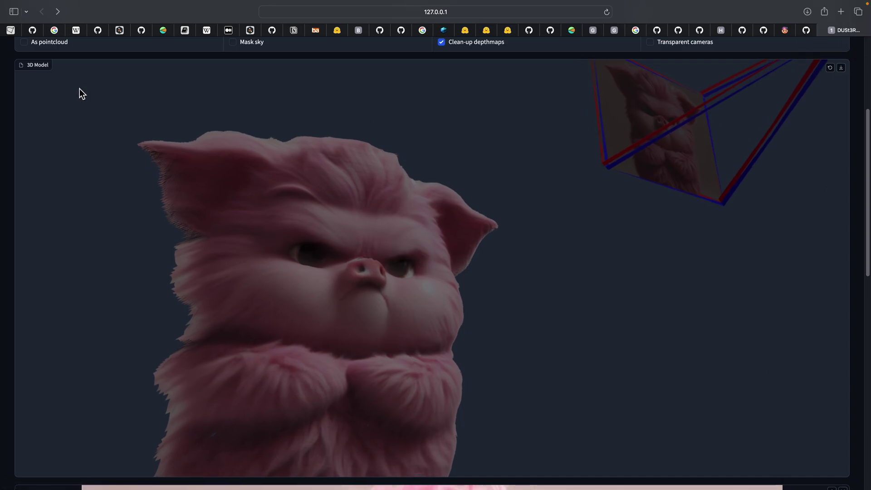
Enable As pointcloud for the pig reconstruction, inspect the point cloud from several angles and download it
scroll(88, 52, "up", 2)
left_click(33, 126)
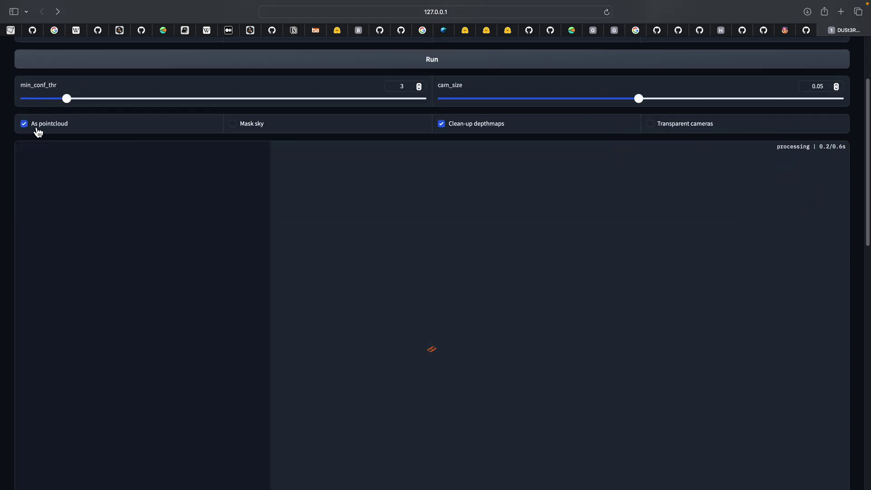
left_click_drag(433, 278, 453, 273)
scroll(417, 272, "up", 5)
scroll(390, 265, "down", 5)
left_click_drag(512, 275, 454, 281)
left_click(843, 84)
Set the Scenegraph to complete and turn off As pointcloud
scroll(852, 81, "up", 4)
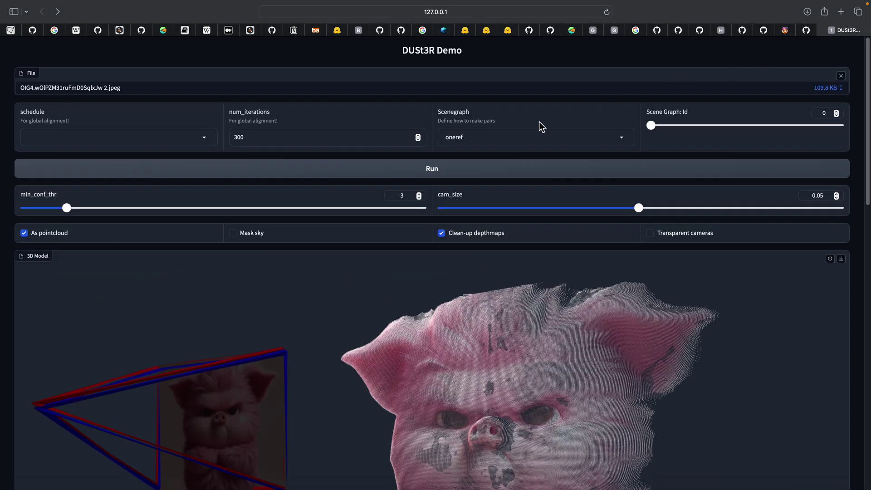
left_click(535, 142)
left_click(467, 155)
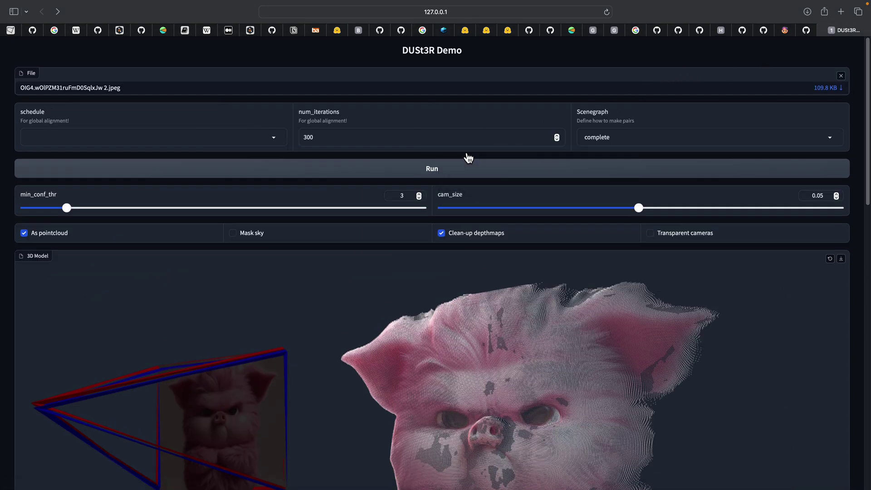
left_click(62, 234)
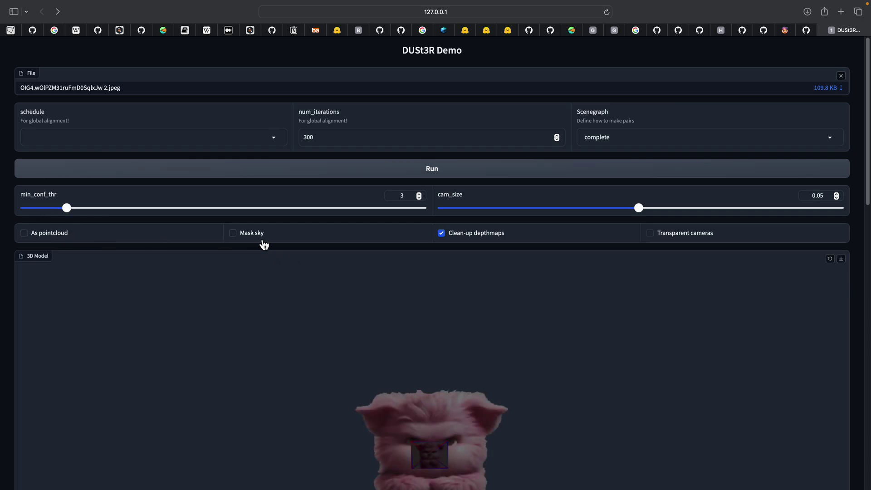
Try the Mask sky option on the pig reconstruction
left_click(264, 243)
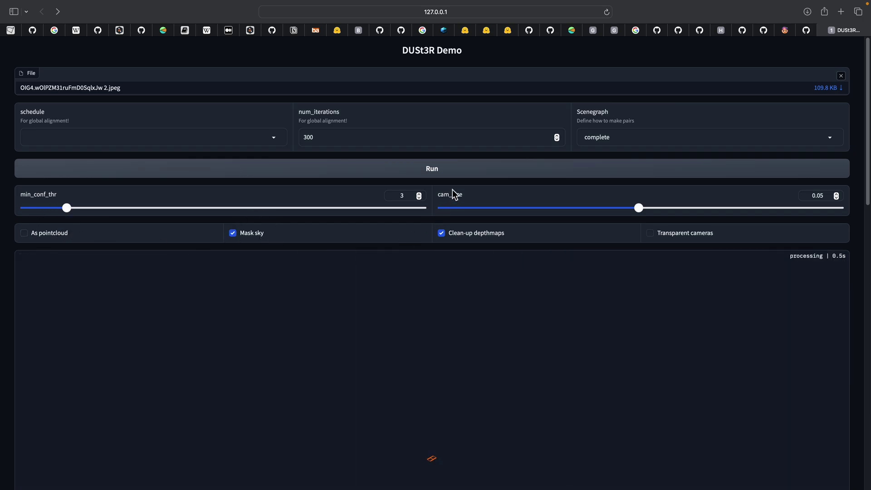
scroll(457, 291, "down", 4)
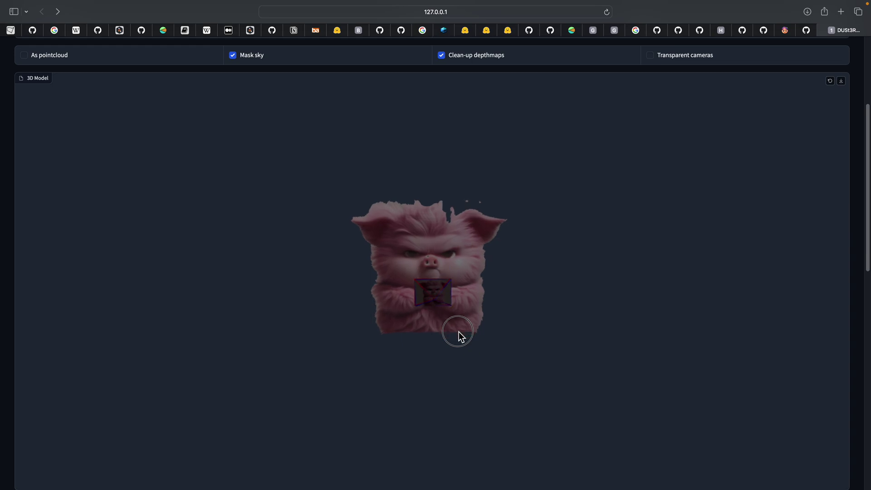
left_click(256, 59)
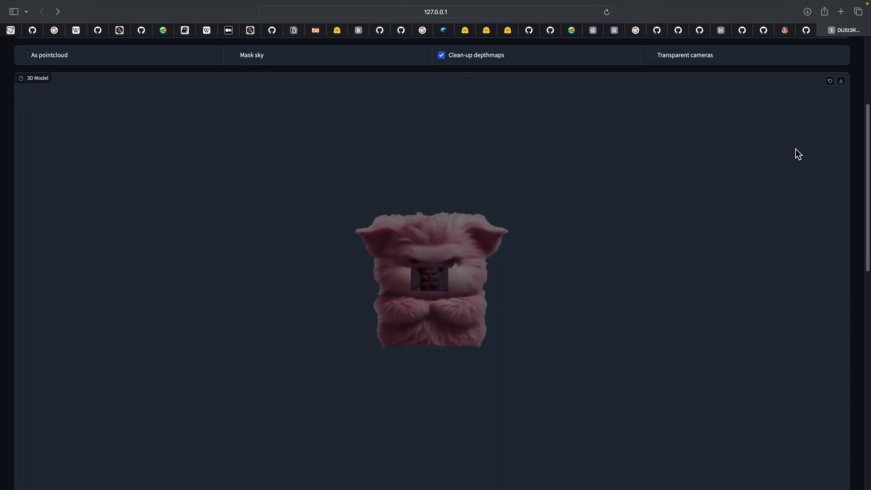
Rerun the pig image reconstruction with the complete scenegraph
left_click_drag(866, 155, 867, 78)
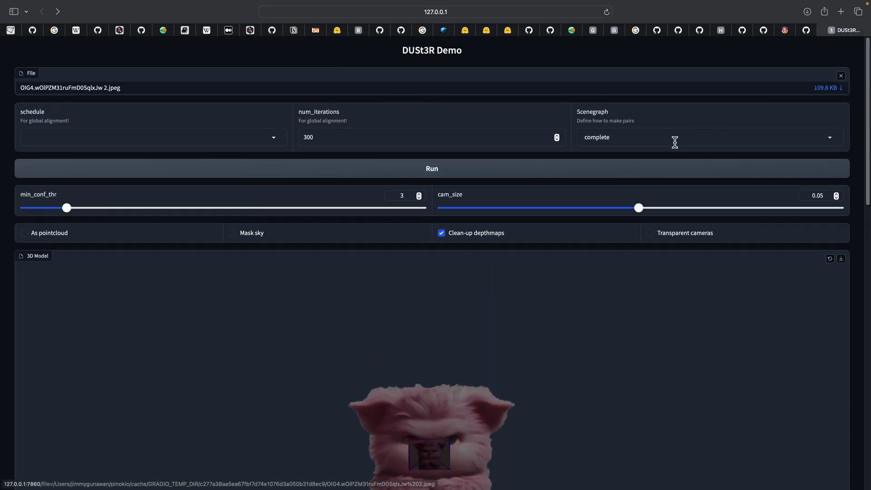
left_click(616, 169)
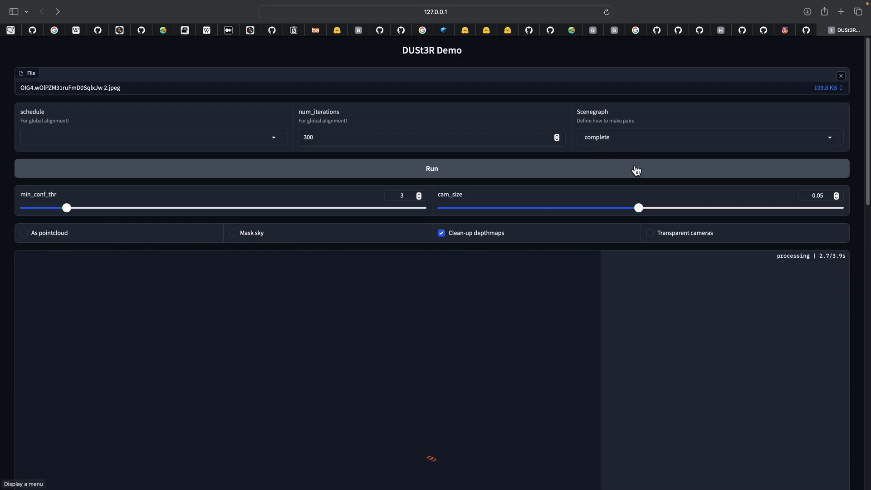
Switch to Spatial Media Converter, set the pig image's view to 3D and inspect it from another angle
key("ctrl+Left")
left_click(619, 178)
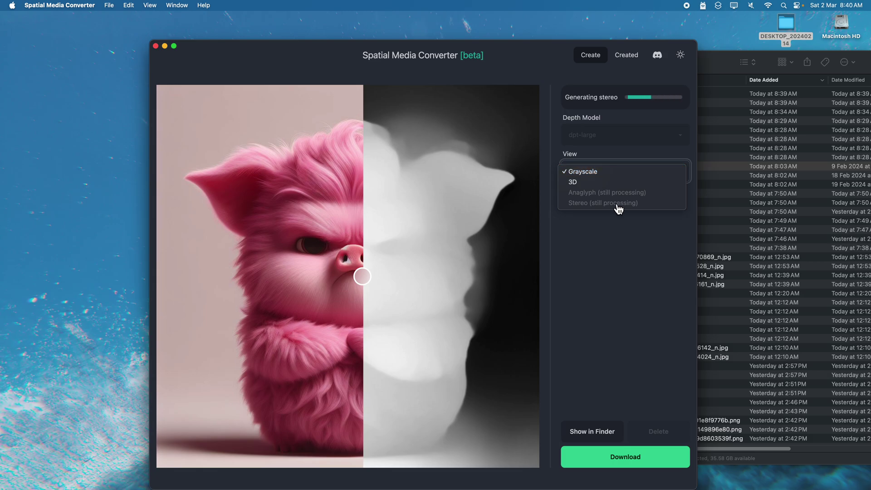
left_click(587, 183)
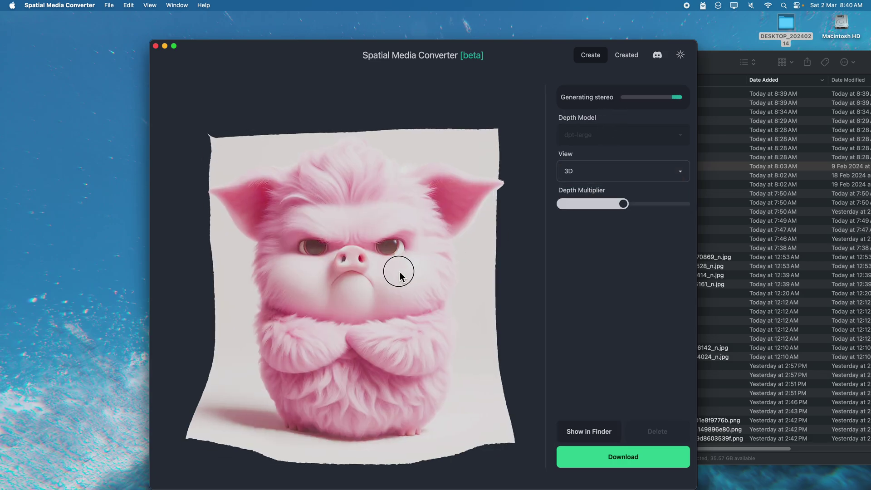
left_click_drag(395, 272, 347, 222)
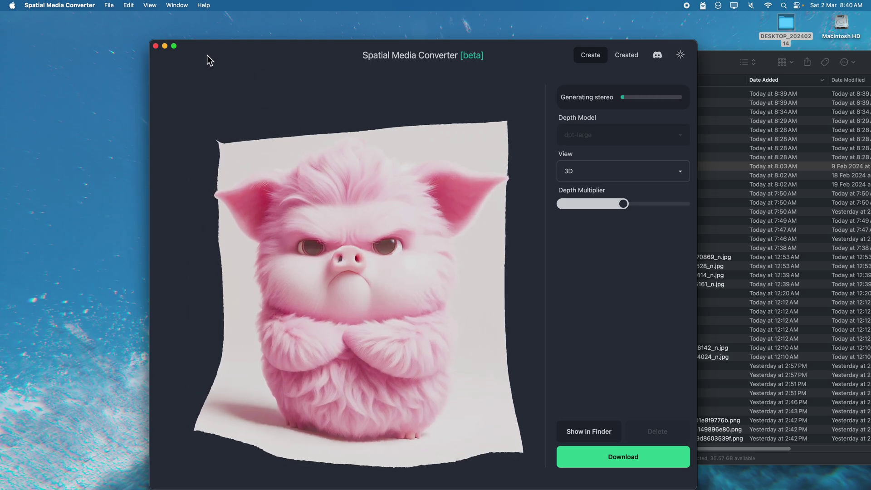
Force quit Spatial Media Converter
left_click(70, 37)
left_click(12, 5)
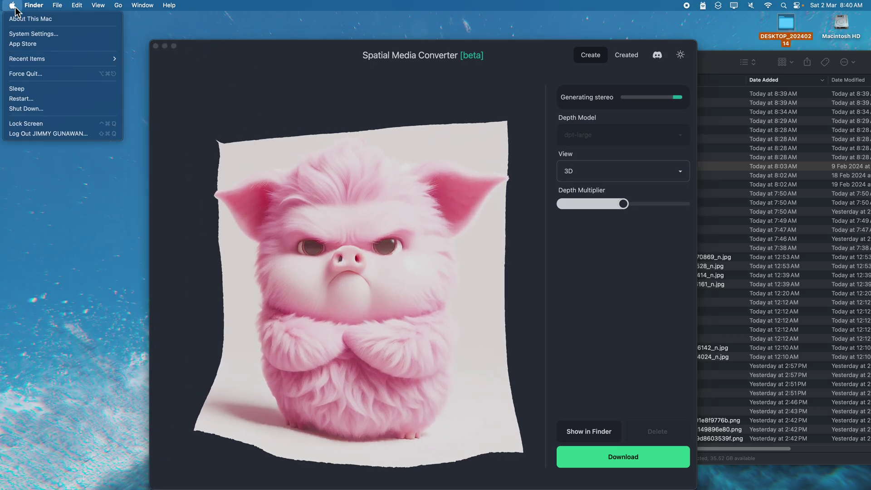
left_click(26, 73)
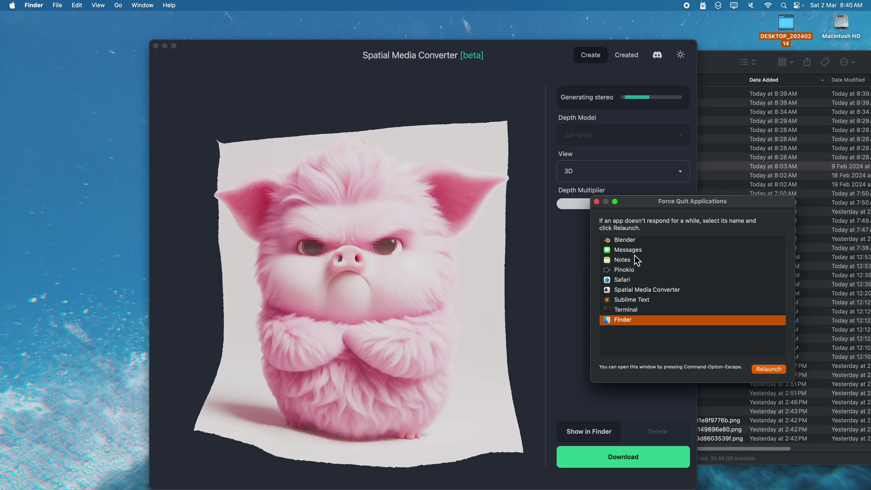
left_click(643, 290)
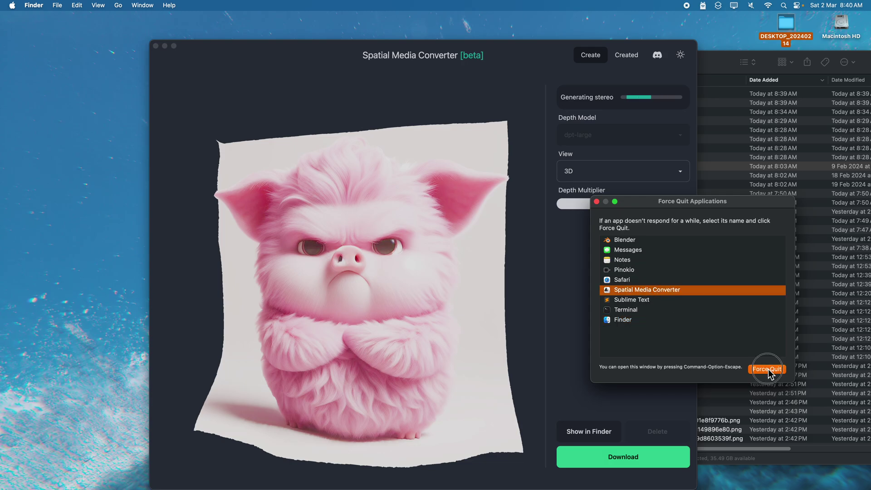
left_click(767, 369)
left_click(757, 305)
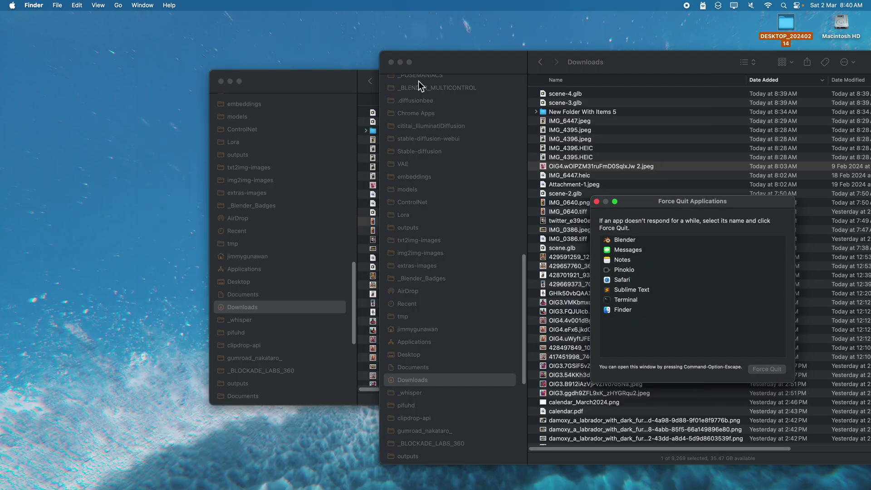
Close the Force Quit Applications window, then look over the pig model in the DUSt3R demo
left_click_drag(456, 63, 214, 78)
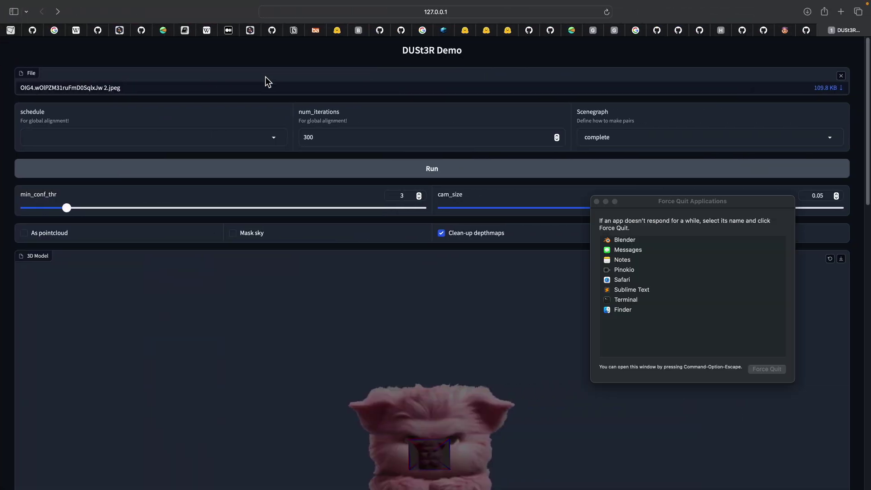
left_click(596, 202)
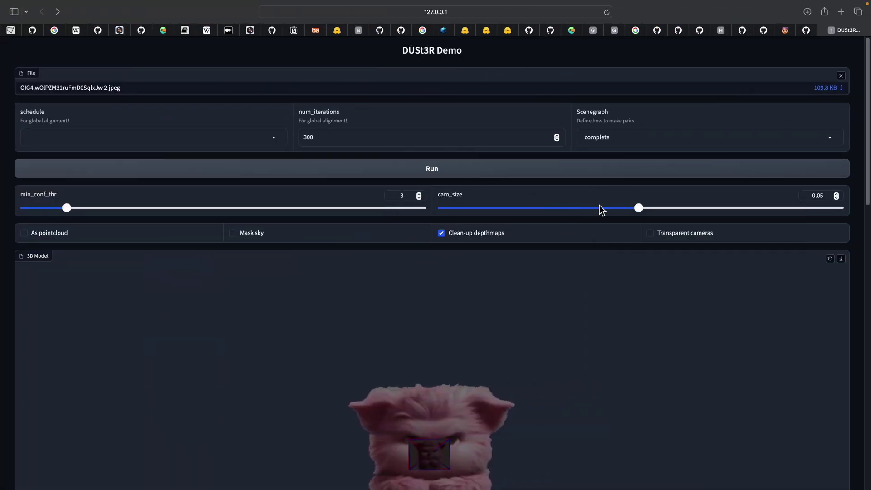
left_click_drag(867, 195, 865, 271)
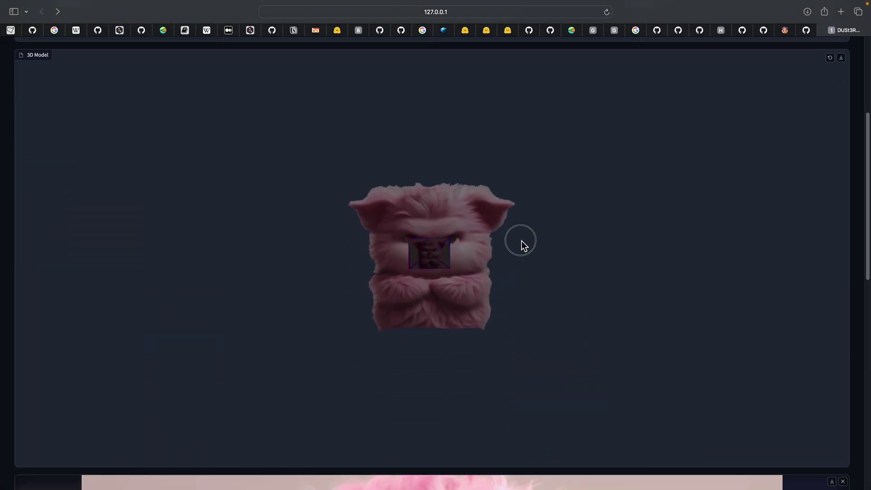
left_click_drag(524, 240, 547, 243)
key("ctrl+Right")
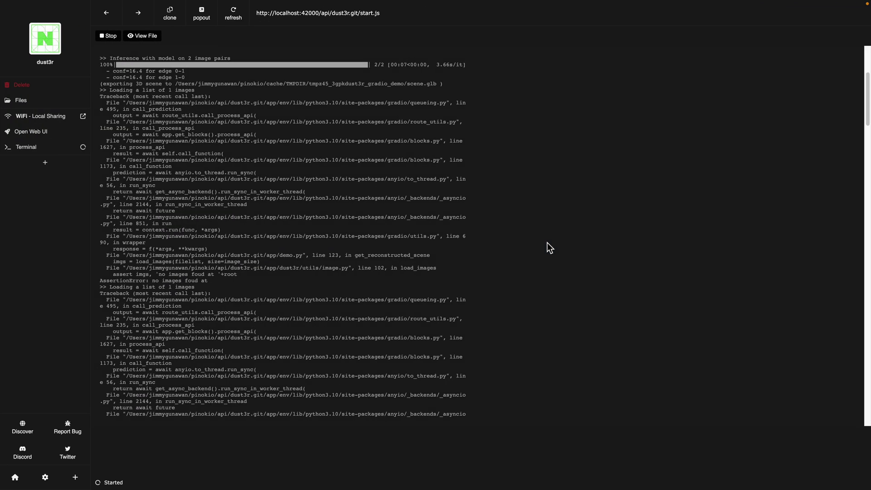
key("ctrl+Left")
key("ctrl+Left")
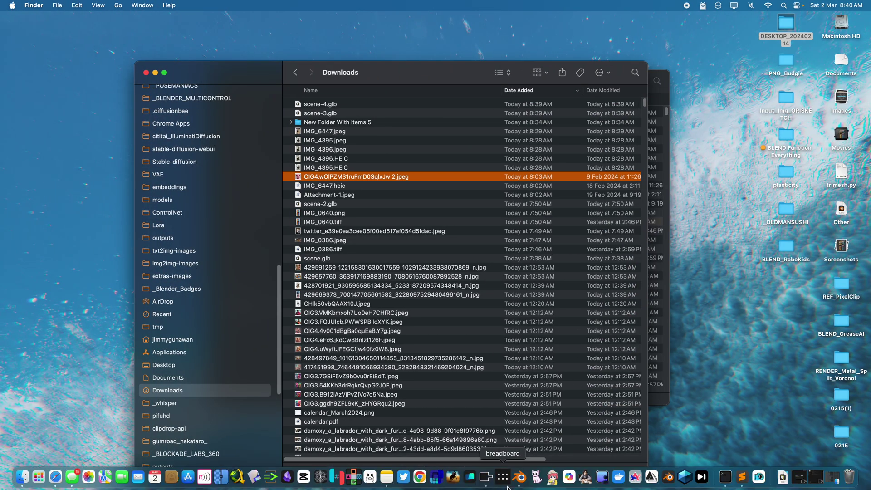
Switch to Blender, start a new General scene and delete all of its default objects
left_click(520, 476)
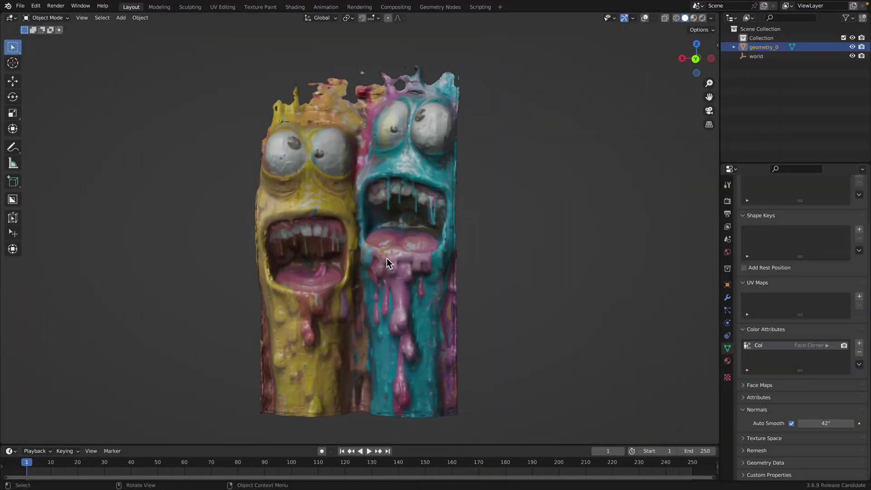
middle_click_drag(387, 252, 413, 215)
left_click(20, 5)
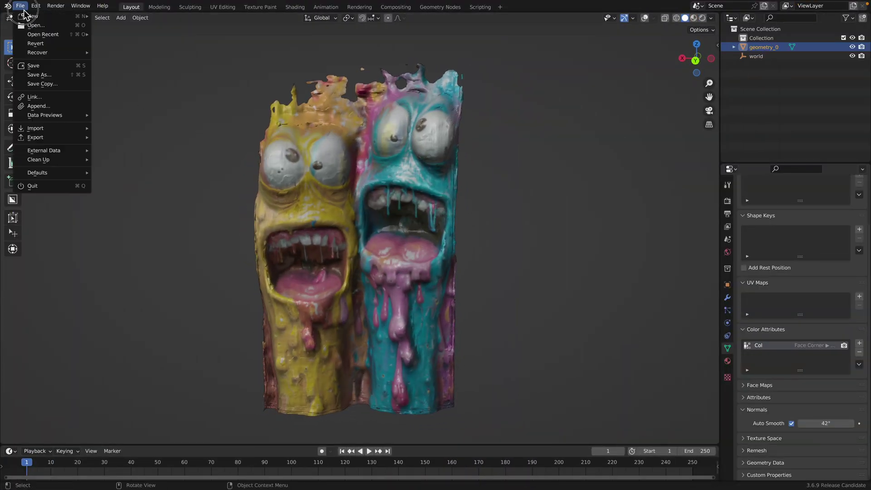
mouse_move(36, 18)
left_click(117, 17)
key("a")
key("Delete")
Import scene-4.glb from the Downloads folder as glTF 2.0, with folders hidden in the file list
left_click(20, 6)
mouse_move(51, 127)
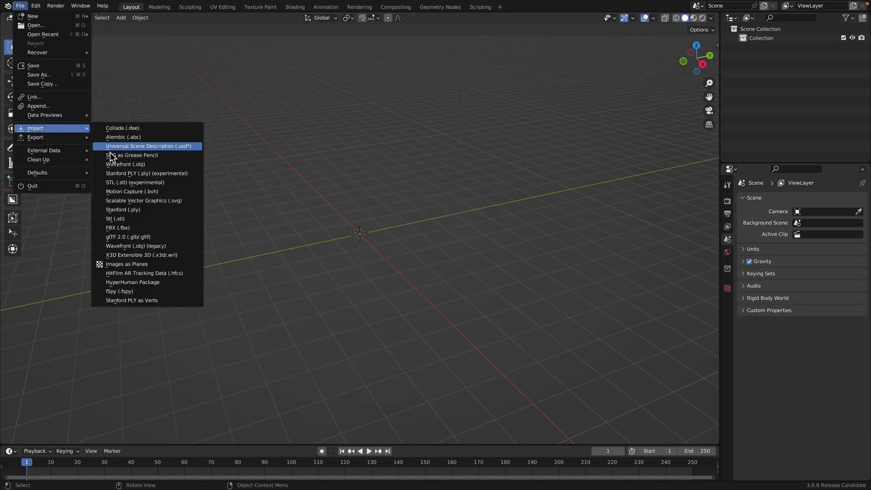
left_click(167, 239)
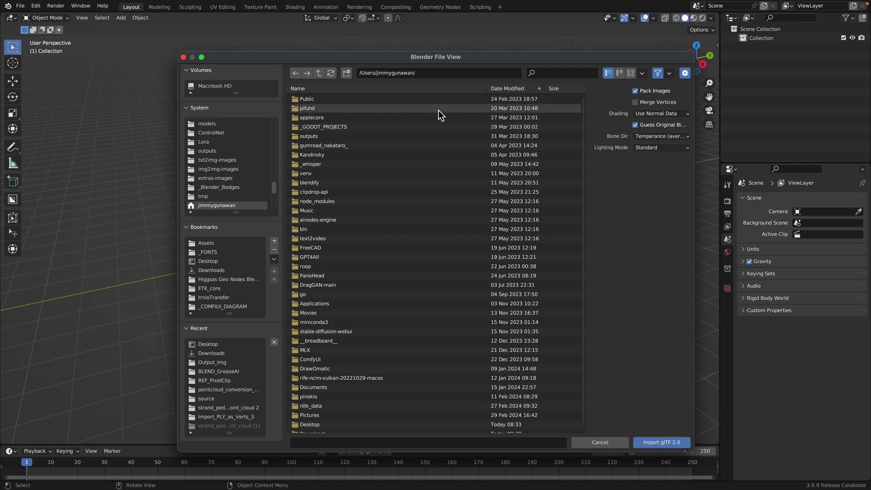
scroll(239, 190, "down", 5)
scroll(238, 204, "down", 1)
left_click(235, 179)
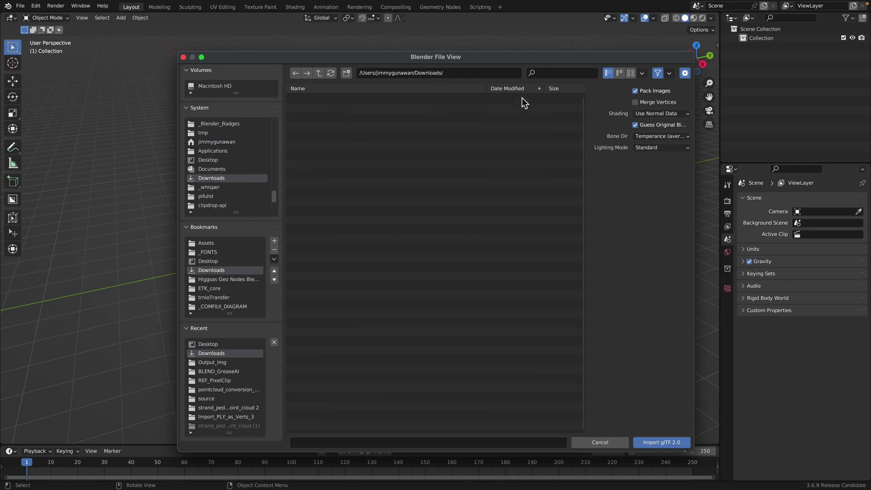
left_click(669, 74)
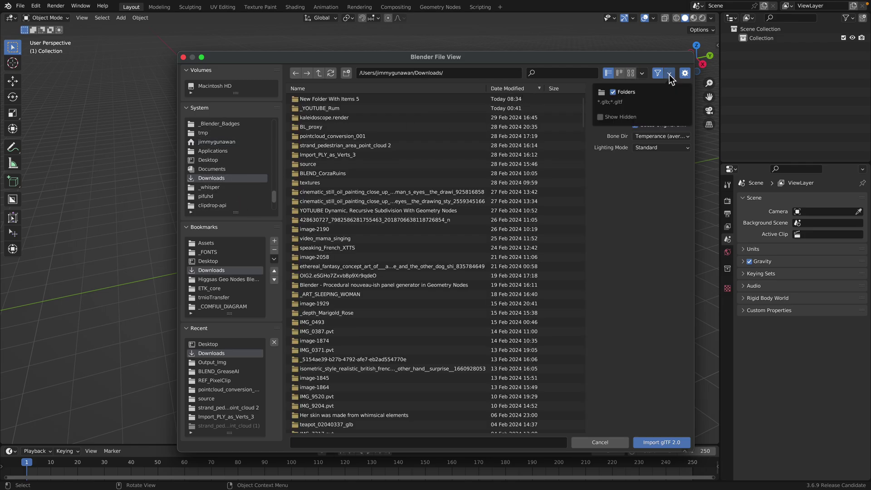
left_click(631, 93)
left_click(522, 98)
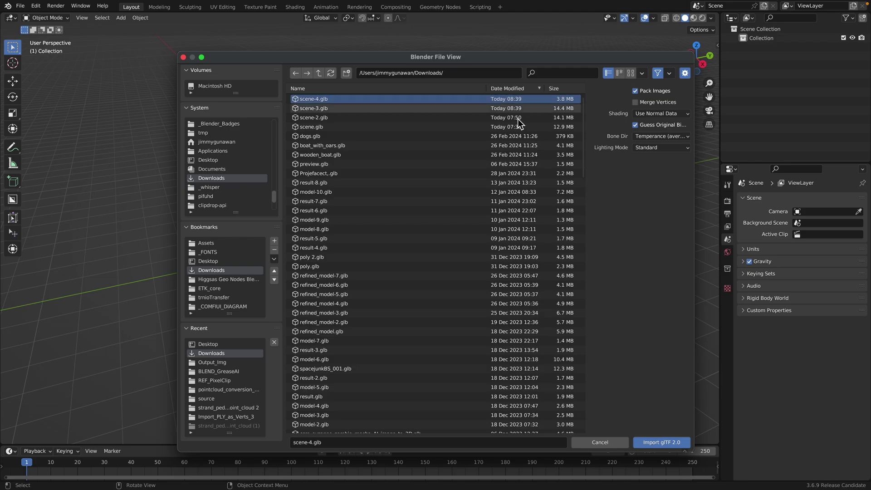
left_click(657, 442)
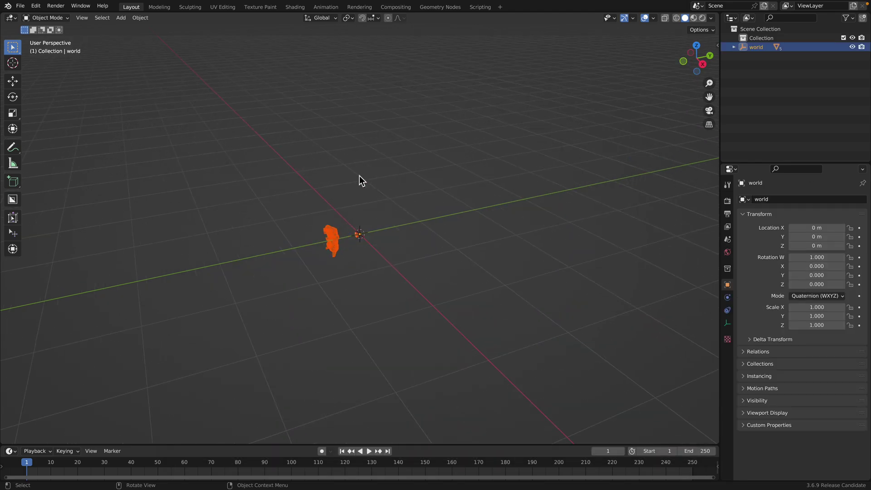
Inspect the imported point cloud and camera frustum, and list the objects nested under world
middle_click_drag(309, 199, 291, 195)
scroll(354, 188, "up", 7)
middle_click_drag(349, 185, 324, 175)
left_click(364, 209)
middle_click_drag(364, 208, 409, 210)
left_click(734, 48)
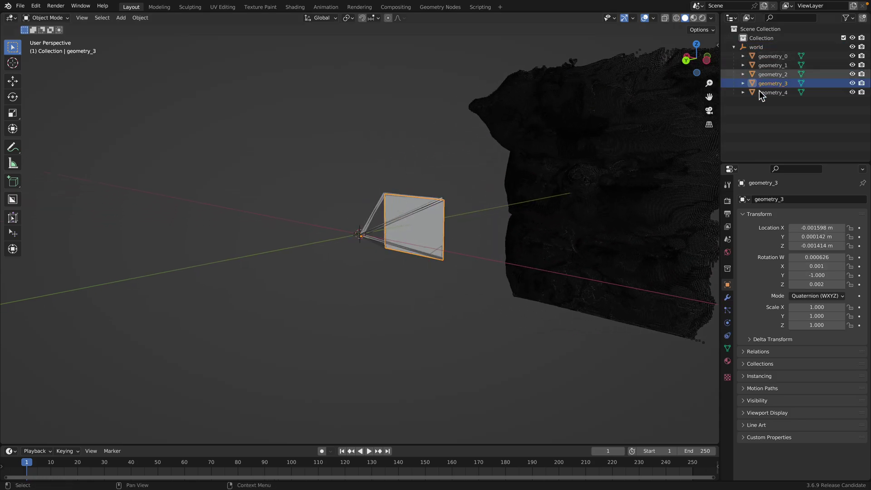
Delete the camera frustum objects and the world parent, keeping only the point cloud geometry_0
left_click_drag(314, 148, 432, 282)
middle_click_drag(431, 281, 408, 279)
left_click_drag(323, 146, 467, 311)
key("x")
left_click(441, 292)
middle_click_drag(441, 292, 394, 201)
left_click(394, 201)
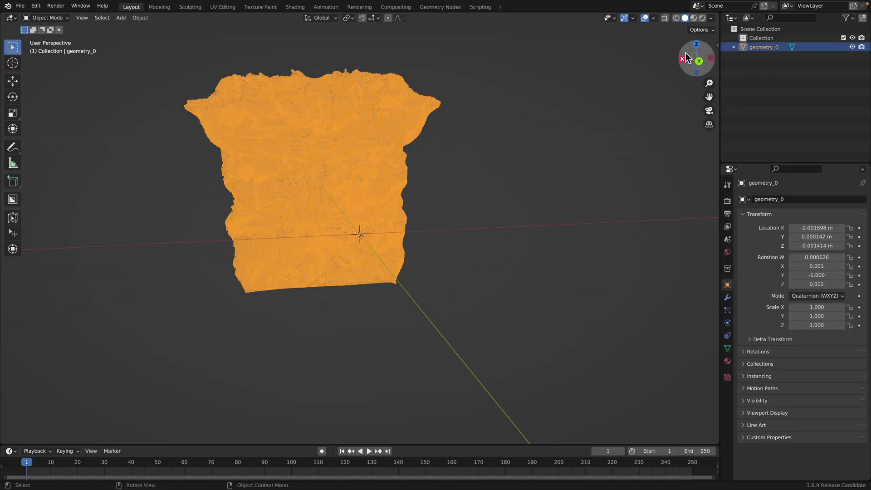
Display the point cloud in Material Preview shading and inspect it from different angles
left_click(694, 18)
middle_click_drag(509, 145, 506, 129)
left_click(506, 129)
scroll(519, 140, "up", 3)
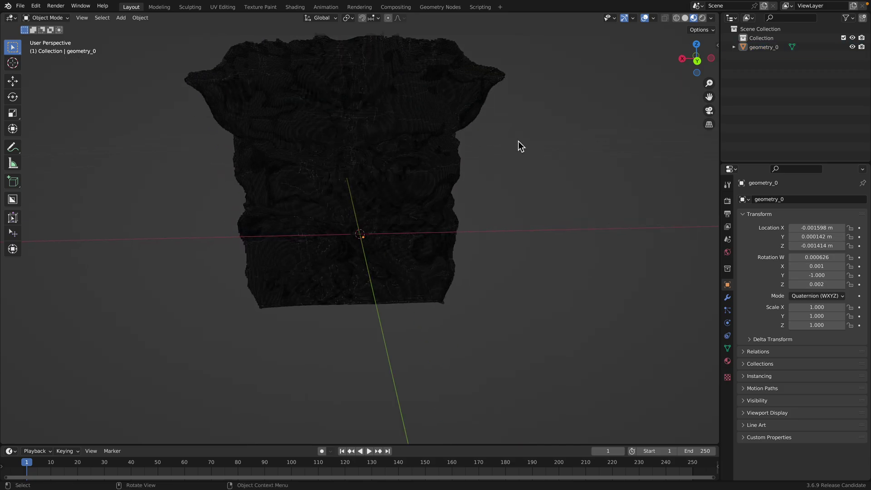
middle_click_drag(518, 167, 517, 307, "shift")
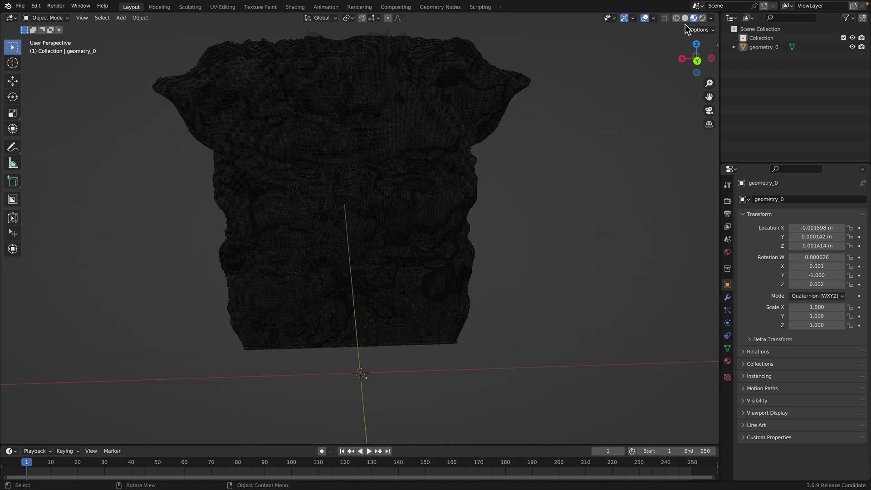
middle_click_drag(642, 69, 443, 276)
left_click(464, 235)
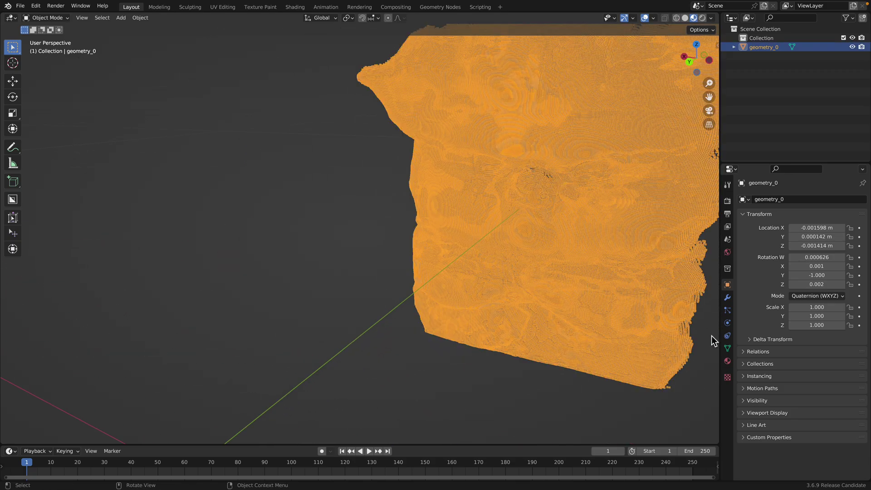
Examine the color attributes of the point cloud geometry_0 and view it unselected from the front
left_click(727, 348)
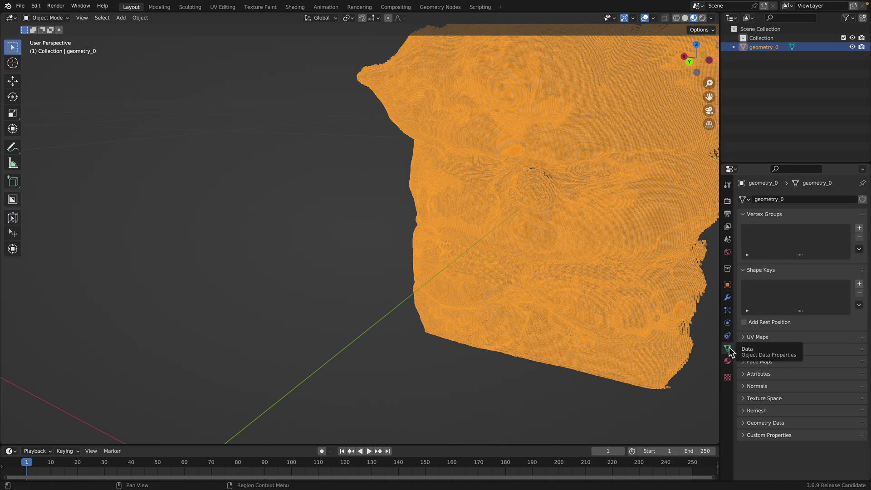
left_click(771, 350)
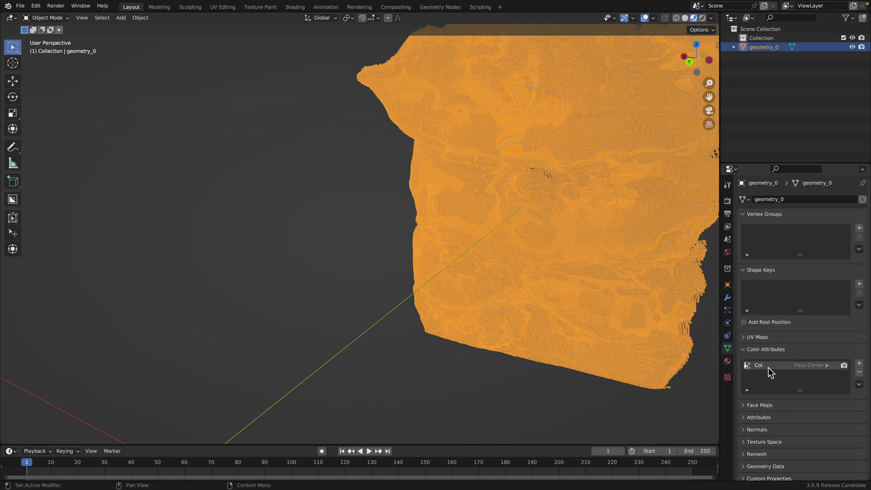
scroll(526, 277, "down", 6)
middle_click_drag(521, 279, 552, 279)
left_click(553, 279)
left_click(459, 225)
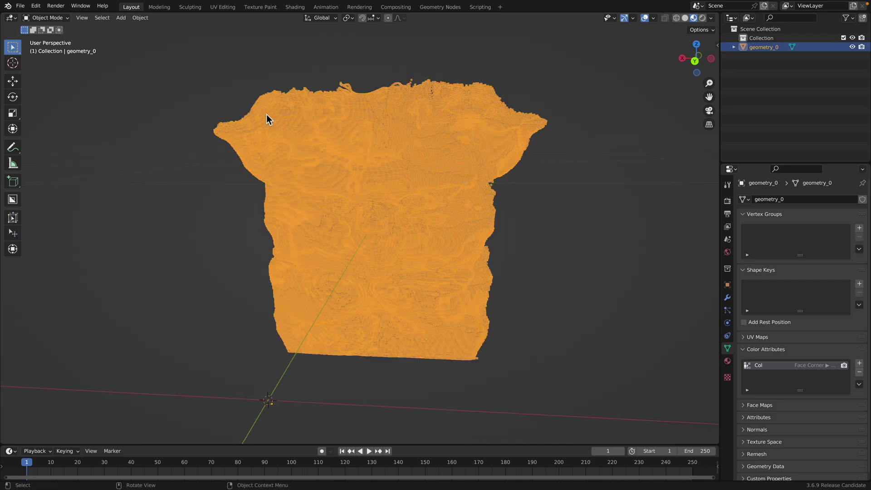
left_click(197, 119)
scroll(181, 111, "down", 1)
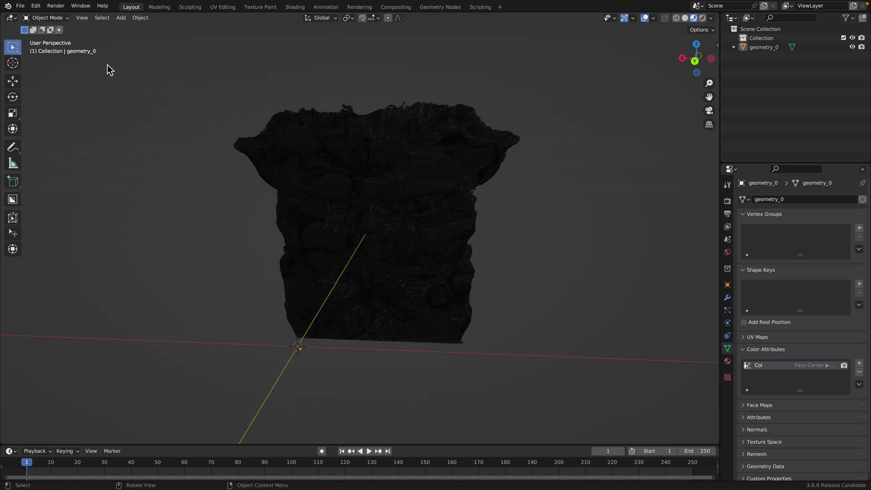
Start a fresh General scene to replace the point cloud file and delete its default objects
left_click(22, 8)
mouse_move(65, 17)
left_click(116, 17)
left_click(410, 262)
key("a")
key("Delete")
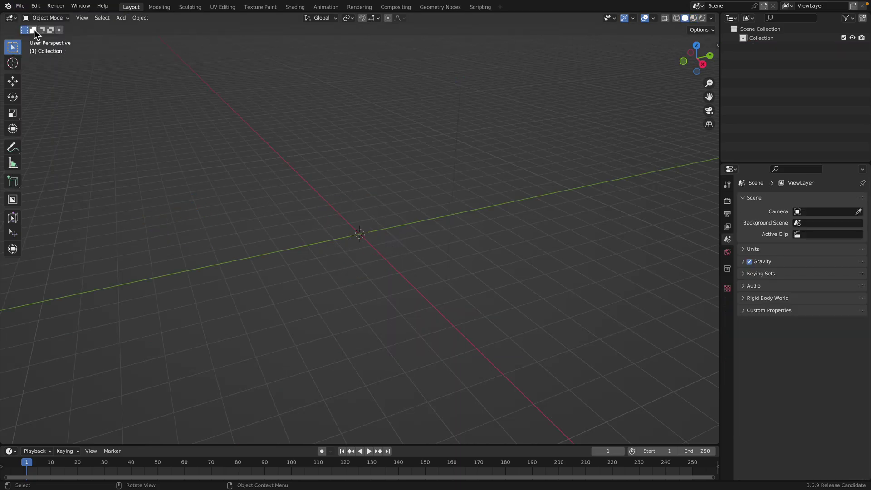
Import scene-3.glb from the Downloads folder as glTF 2.0, hiding folders and sorting by newest modification date
left_click(20, 6)
mouse_move(65, 128)
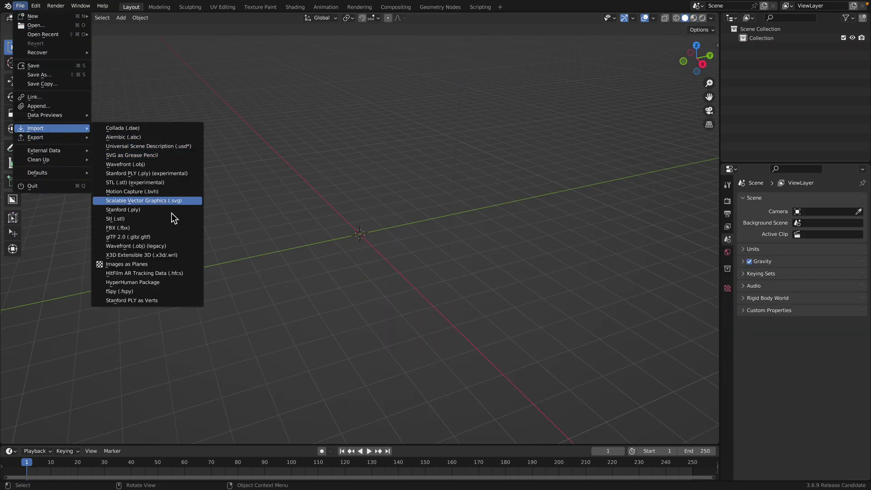
left_click(170, 239)
double_click(335, 100)
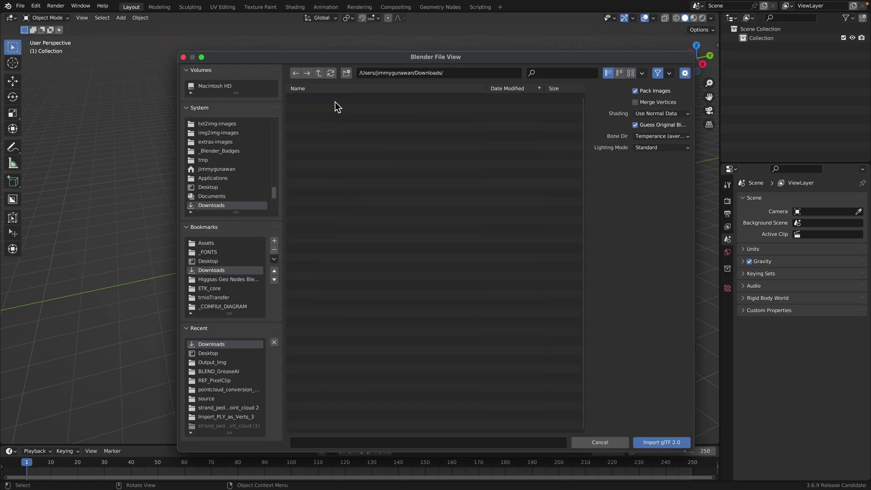
left_click(502, 89)
left_click(668, 73)
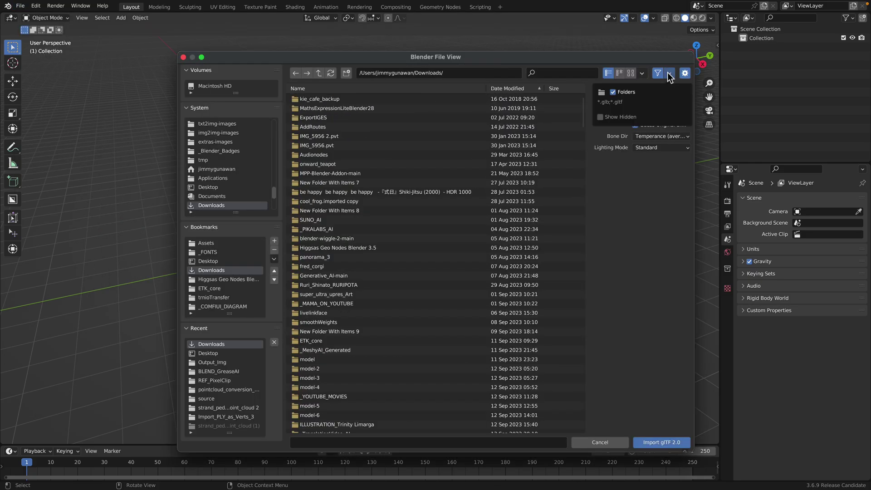
left_click(610, 91)
left_click(522, 87)
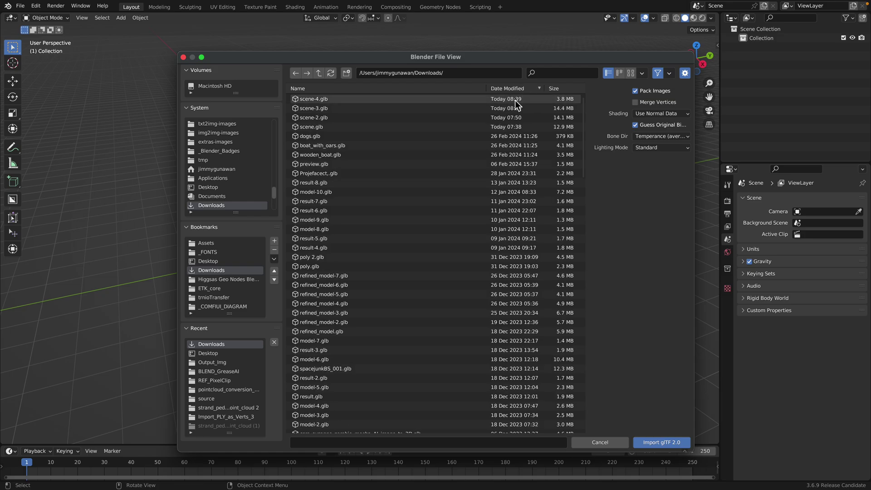
left_click(512, 108)
left_click(653, 442)
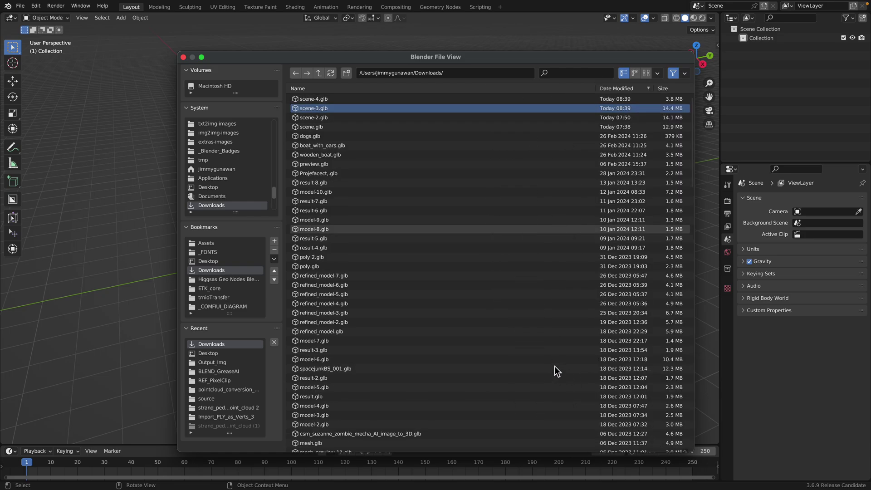
Using Material Preview shading, add a Sun light and rotate it freely to about -66°, -38° and -14° in X, Y and Z
middle_click_drag(435, 232, 450, 151)
key("shift+a")
mouse_move(435, 267)
left_click(483, 276)
key("r")
key("r")
left_click(464, 304)
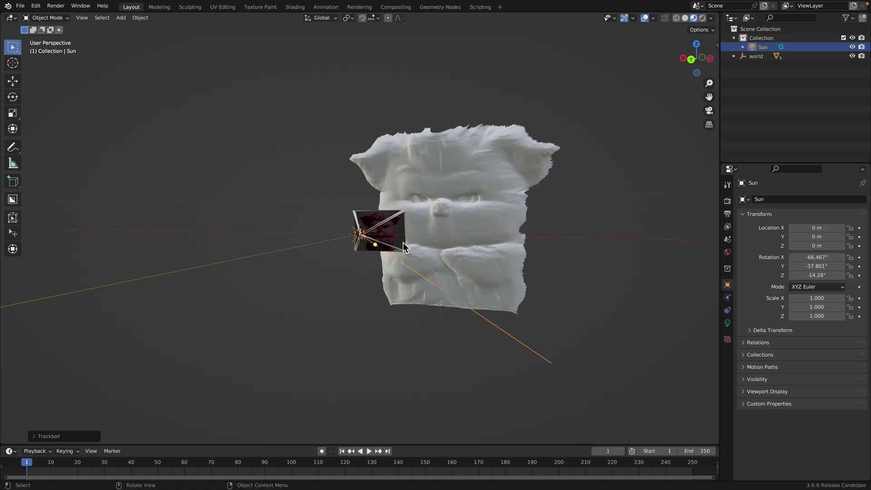
Select the pig mesh geometry_0 and inspect its face up close from several angles
left_click(402, 242)
middle_click_drag(401, 242, 437, 236)
scroll(436, 233, "up", 7)
scroll(388, 175, "down", 1)
middle_click_drag(397, 203, 446, 262, "shift")
scroll(383, 200, "down", 4)
left_click(400, 164)
middle_click_drag(402, 168, 395, 204)
scroll(429, 225, "up", 3)
scroll(429, 225, "up", 2)
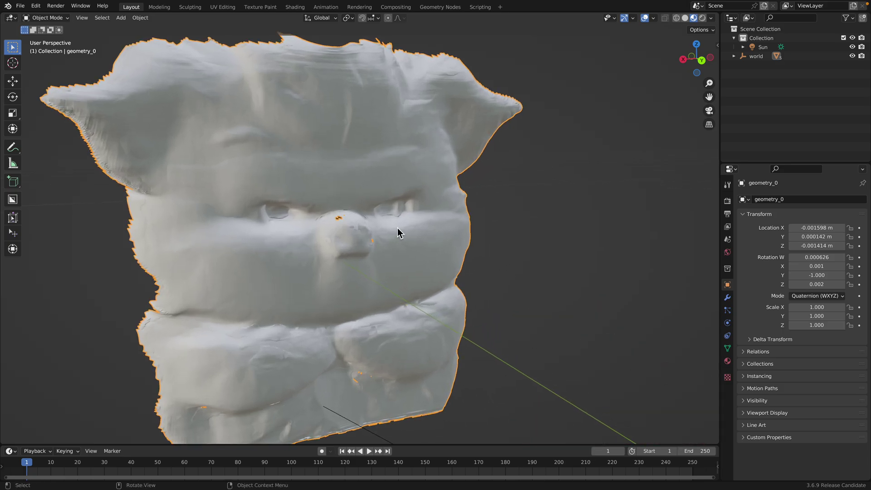
Check the pig mesh's vertices in Edit Mode, return to Object Mode and view the mesh from the side
key("Tab")
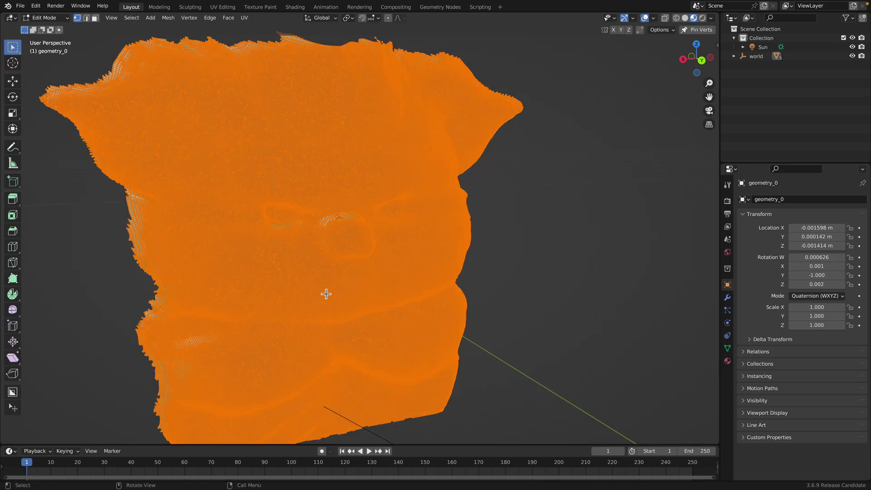
key("Tab")
middle_click_drag(331, 297, 381, 291)
scroll(365, 282, "up", 4)
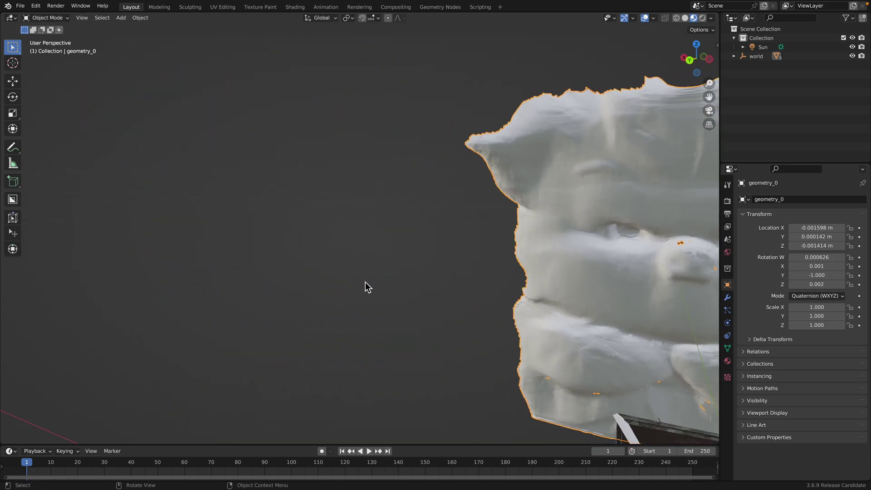
scroll(365, 281, "down", 4)
Show the color attributes in the pig mesh's object data properties
middle_click_drag(496, 289, 392, 260)
scroll(409, 252, "up", 2)
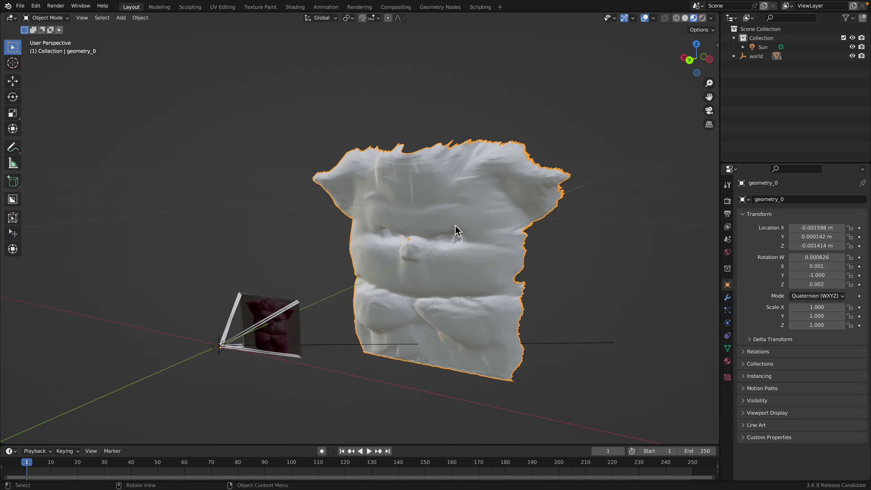
middle_click_drag(457, 226, 470, 221)
left_click(727, 349)
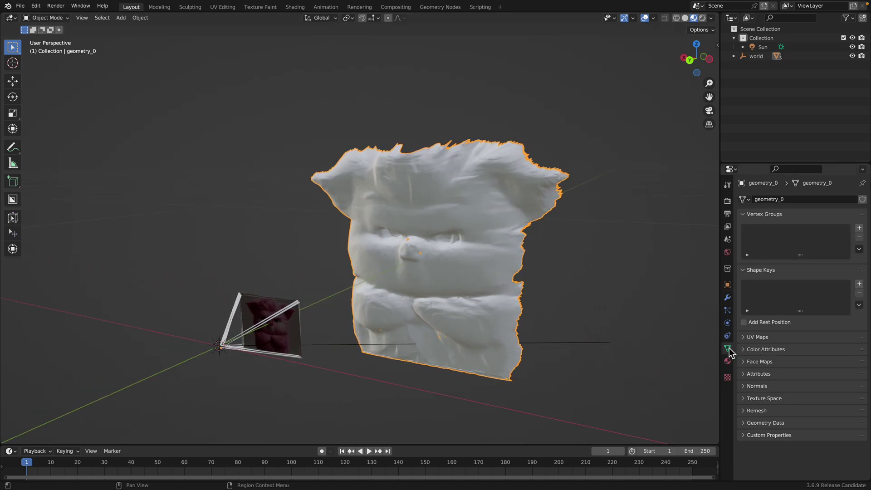
left_click(756, 350)
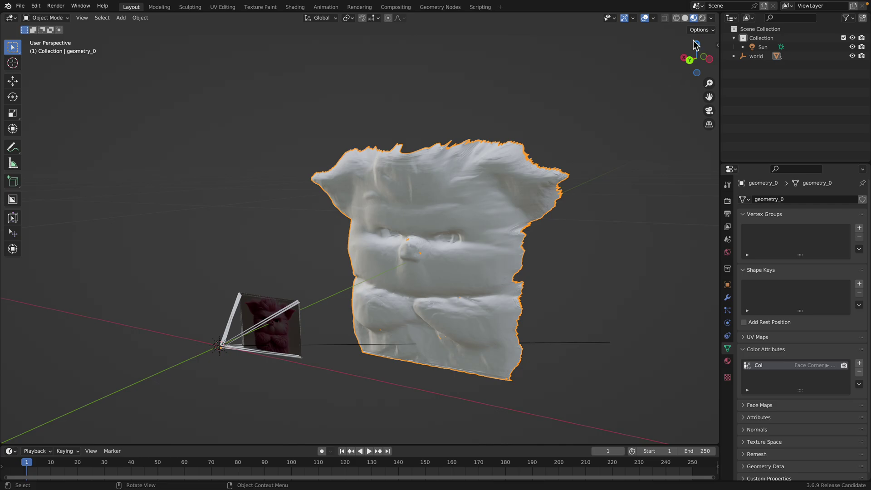
Switch to Solid shading, preview the pig mesh with Attribute color, and set the viewport color back to Material
left_click(711, 18)
left_click(685, 18)
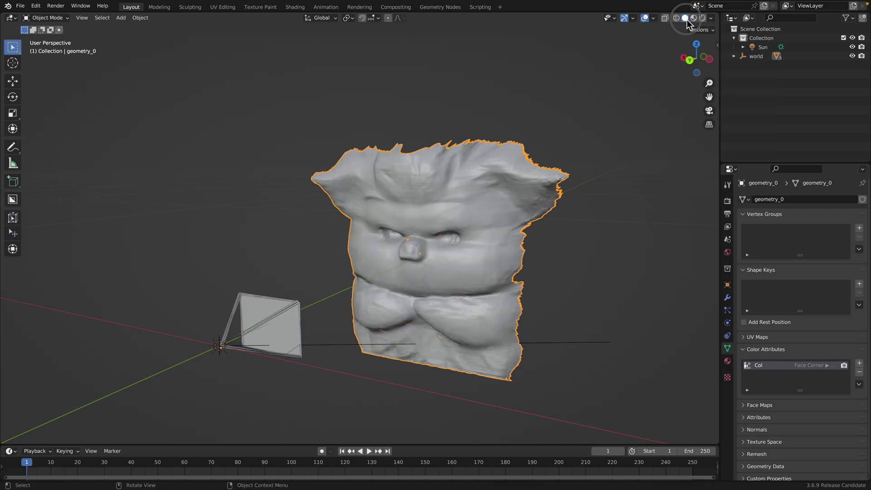
left_click(711, 18)
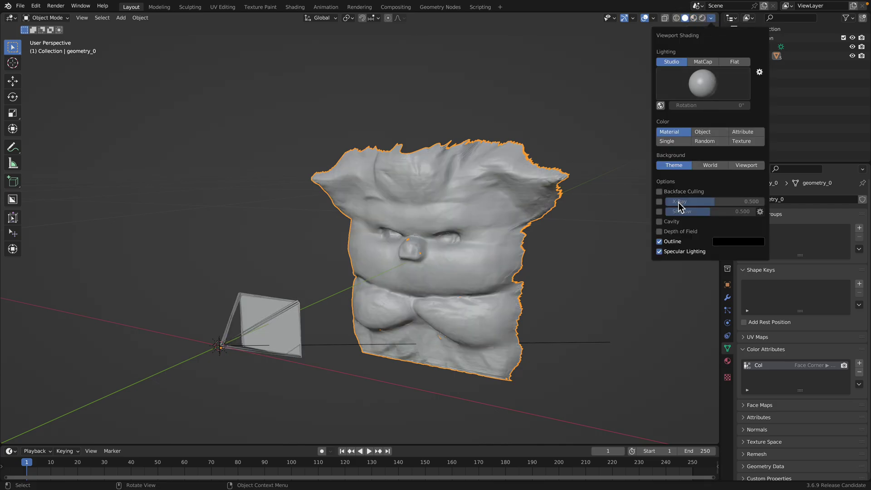
left_click(663, 222)
left_click(663, 221)
left_click(742, 132)
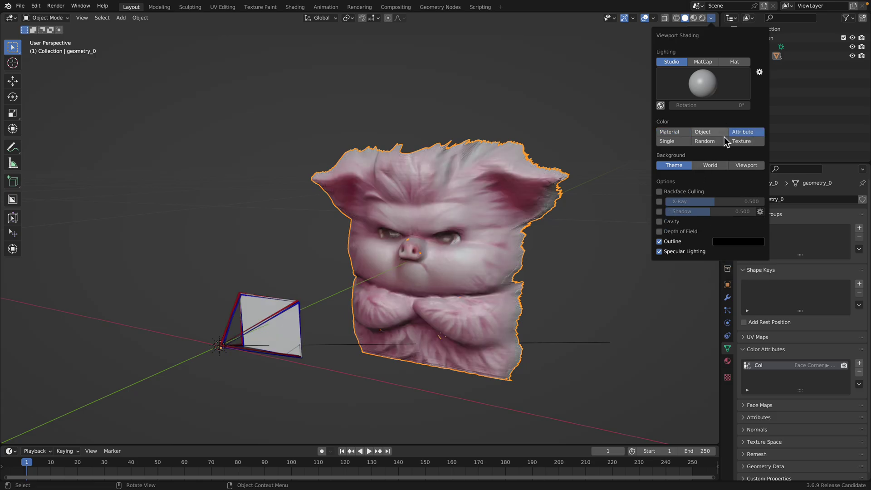
left_click(671, 132)
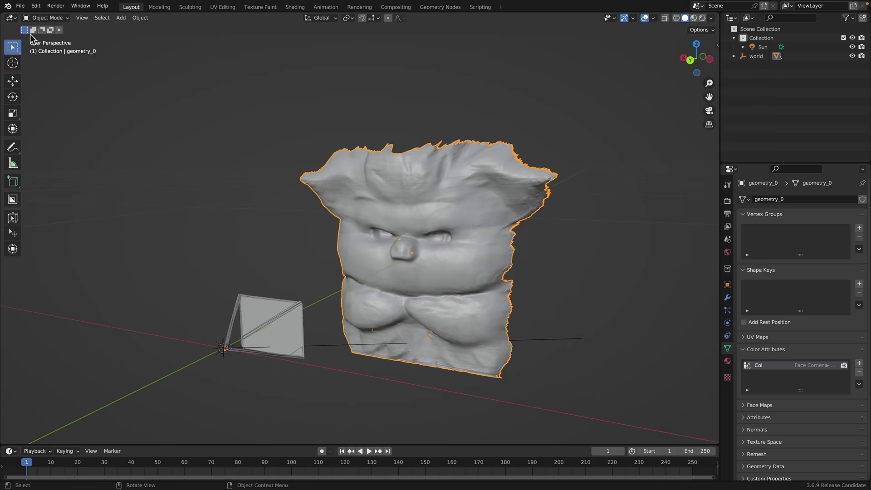
Save the scene to the Desktop as angrypig_001.blend
left_click(25, 9)
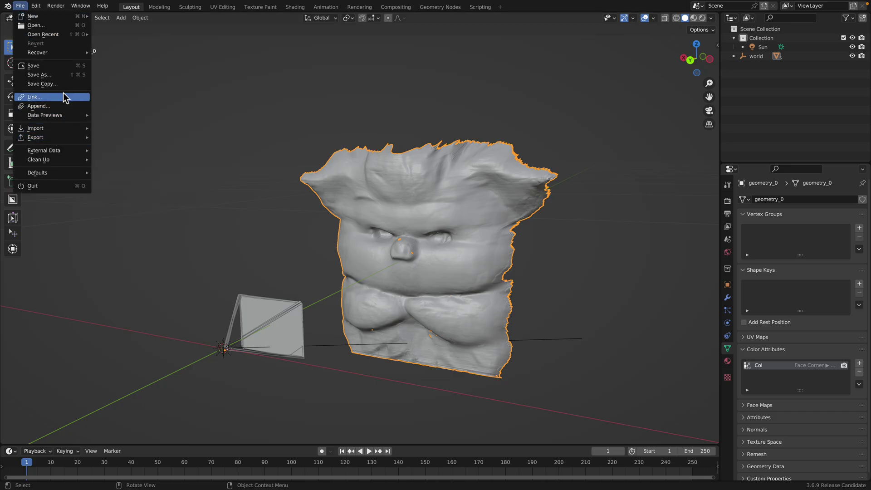
left_click(64, 77)
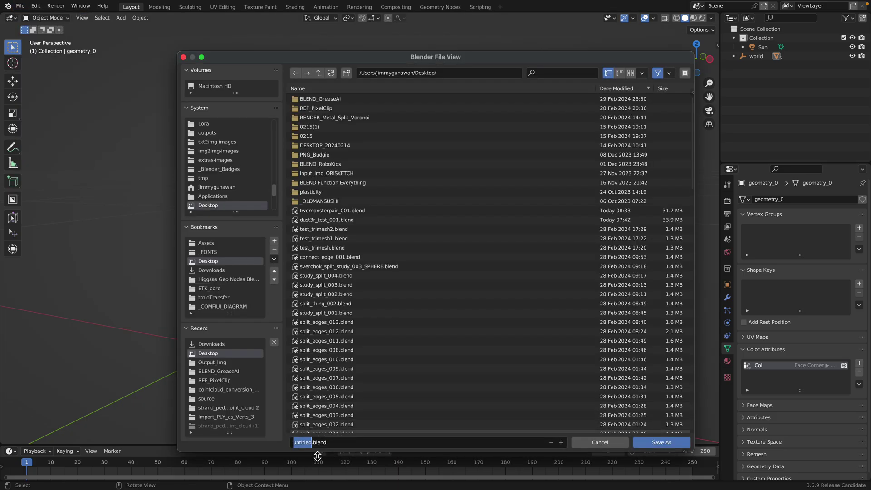
type("angrypig_001")
key("Return")
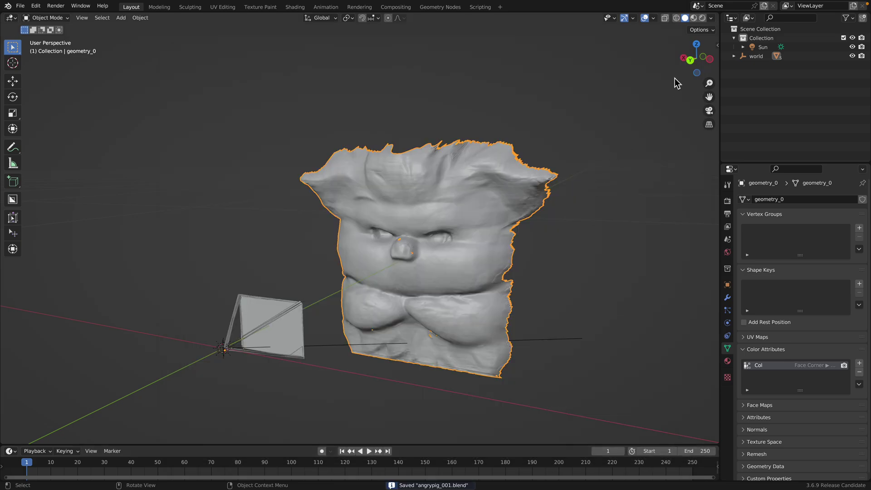
Split the 3D viewport horizontally, create a new material for geometry_0, and turn the upper area into a Shader Editor
left_click_drag(718, 20, 717, 268)
left_click(727, 360)
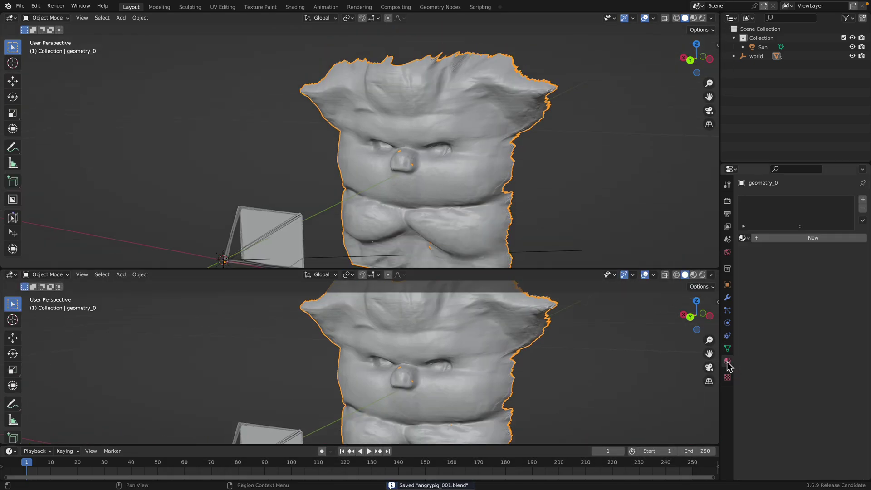
left_click(772, 237)
left_click(10, 18)
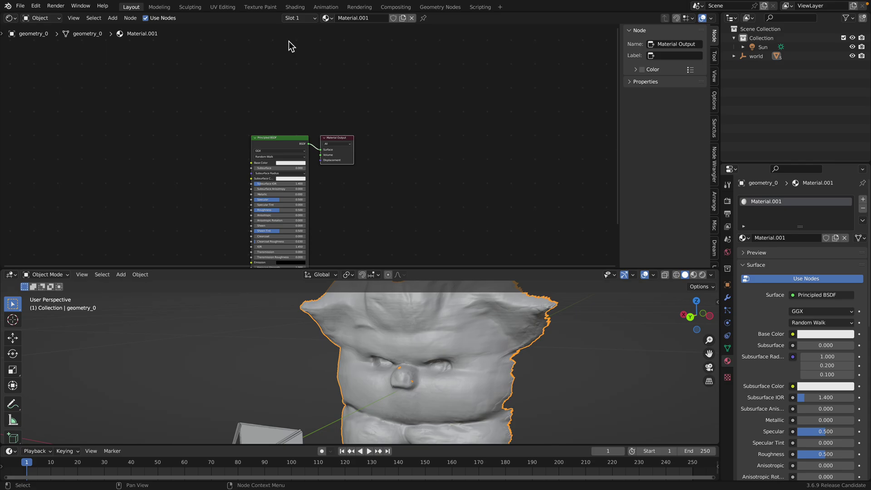
Add a Color Attribute node set to Col and connect its Color output to the Principled BSDF Base Color
scroll(281, 92, "up", 2)
key("shift+a")
type("colo")
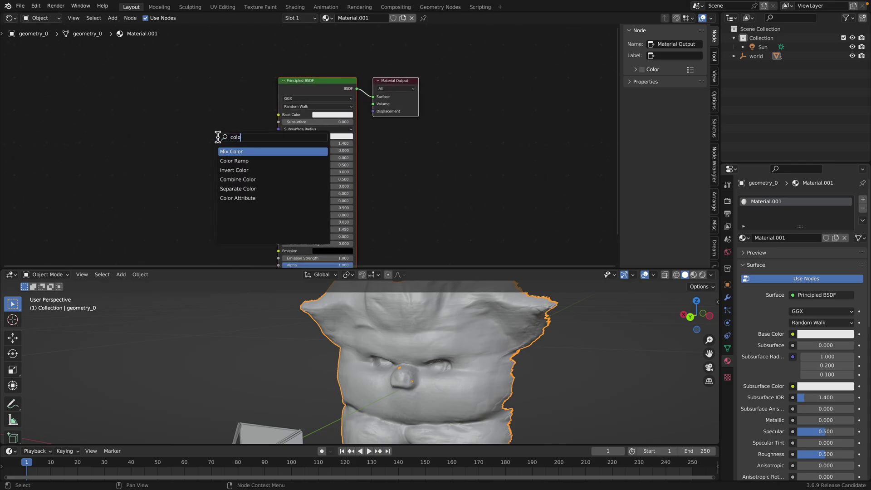
type("r at")
key("Return")
left_click(195, 133)
scroll(205, 144, "up", 3)
left_click(202, 151)
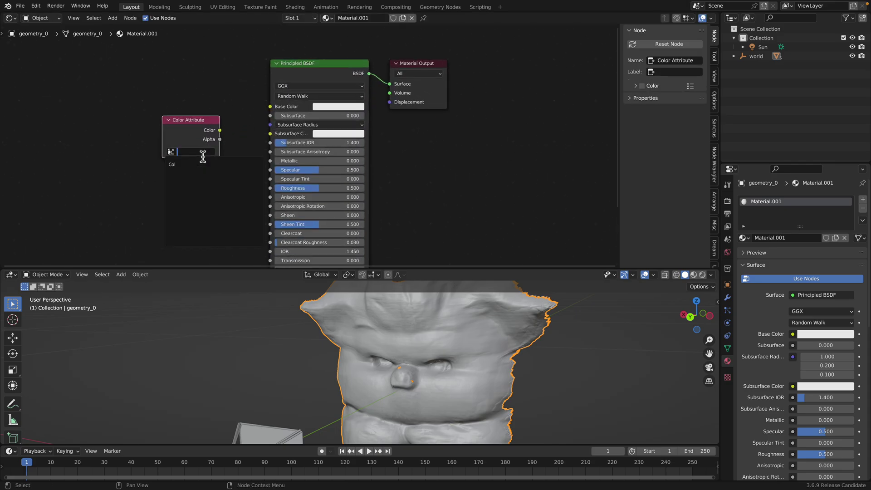
left_click(204, 164)
left_click_drag(265, 112, 270, 107)
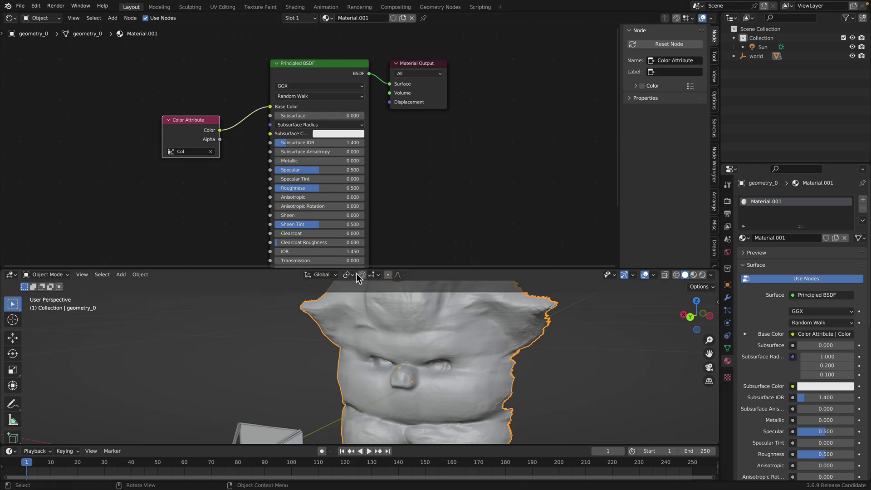
Enlarge the 3D viewport, switch it to Material Preview, and inspect the colored pig mesh from several angles
left_click_drag(359, 271, 361, 154)
left_click(694, 160)
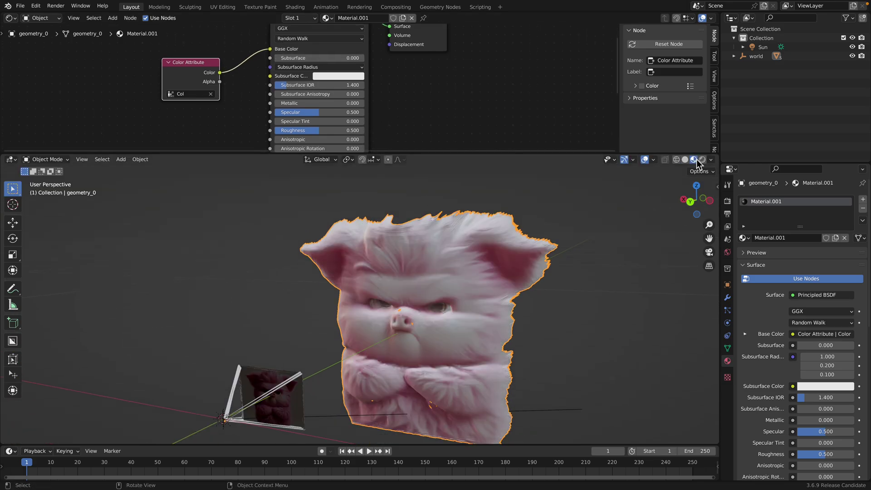
scroll(412, 326, "down", 1)
middle_click_drag(412, 326, 482, 340)
scroll(270, 328, "up", 3)
middle_click_drag(268, 328, 484, 372)
Expand the world empty's hierarchy to list its child geometries, and deselect everything
key("a")
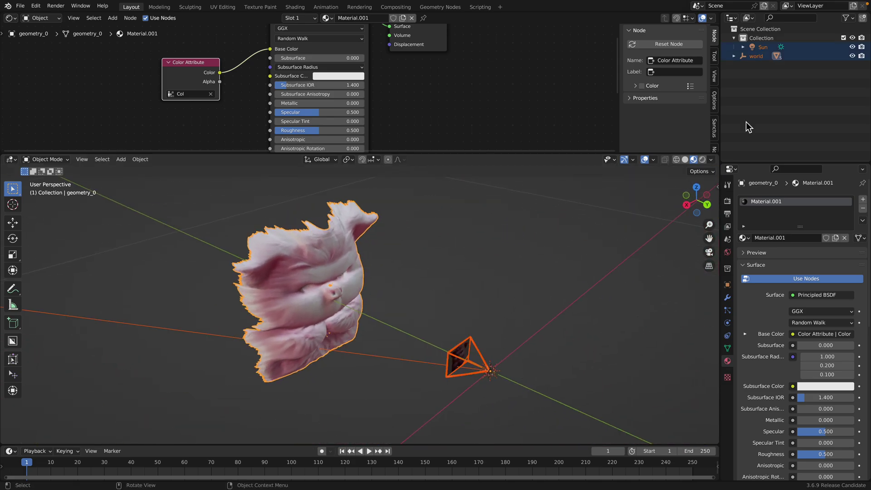
left_click(733, 55)
key("alt+a")
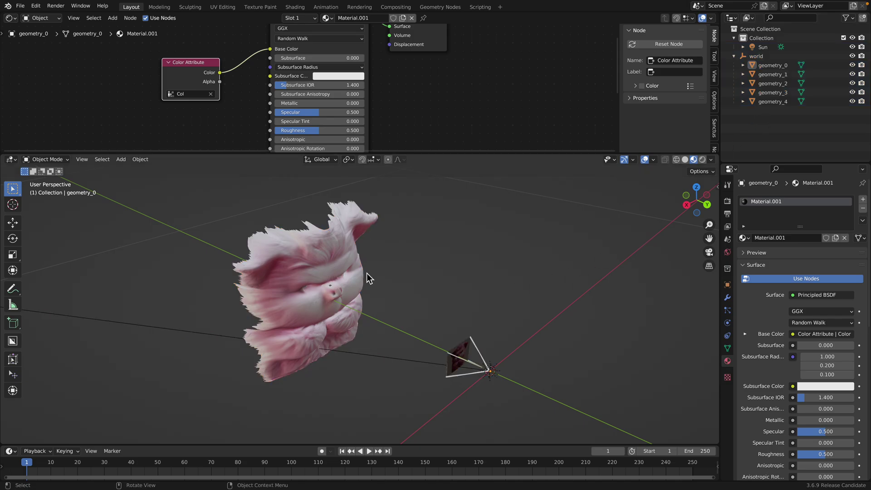
Clear the parent of the pig mesh geometry_0 while keeping its transformation
left_click(351, 255)
middle_click_drag(352, 255, 428, 254)
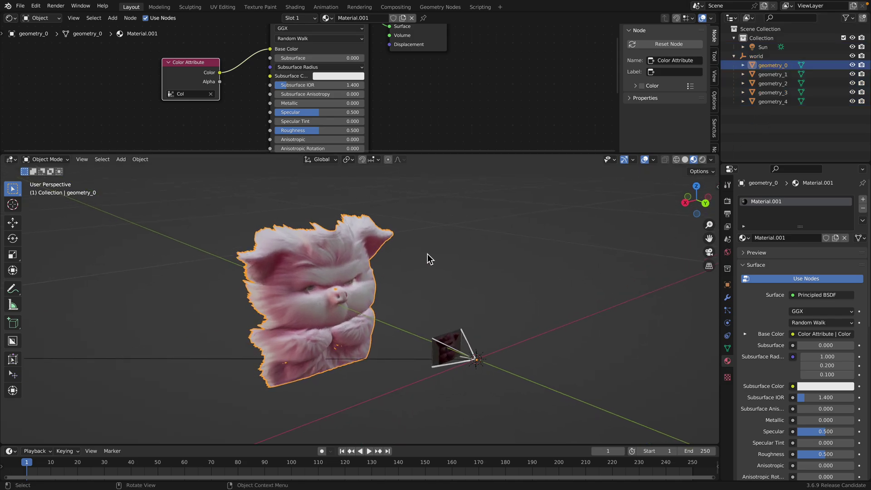
right_click(427, 254)
mouse_move(436, 285)
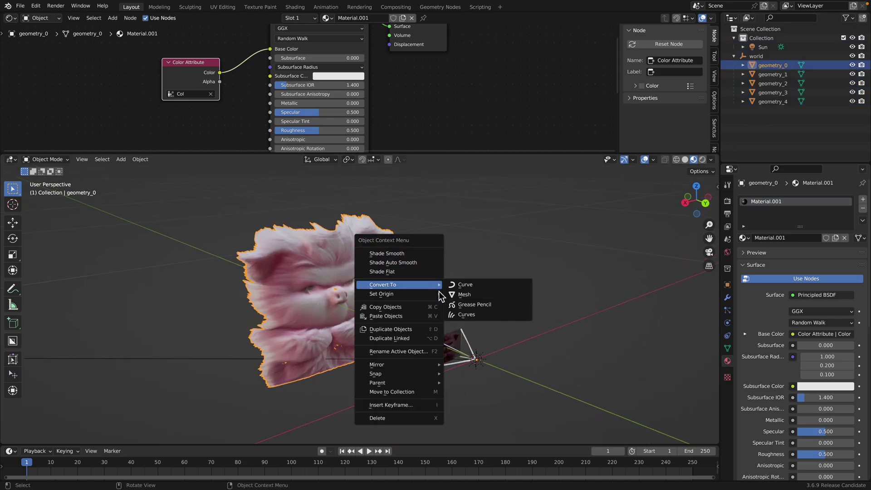
left_click(469, 244)
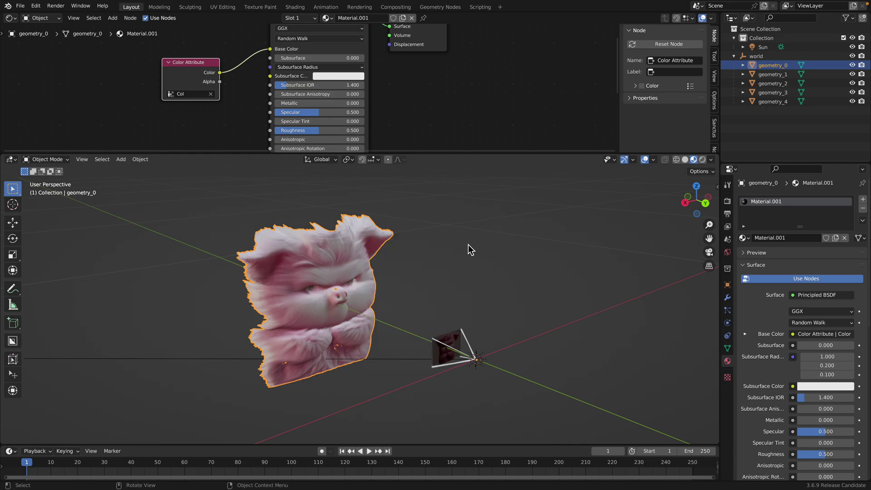
key("F3")
type("clear")
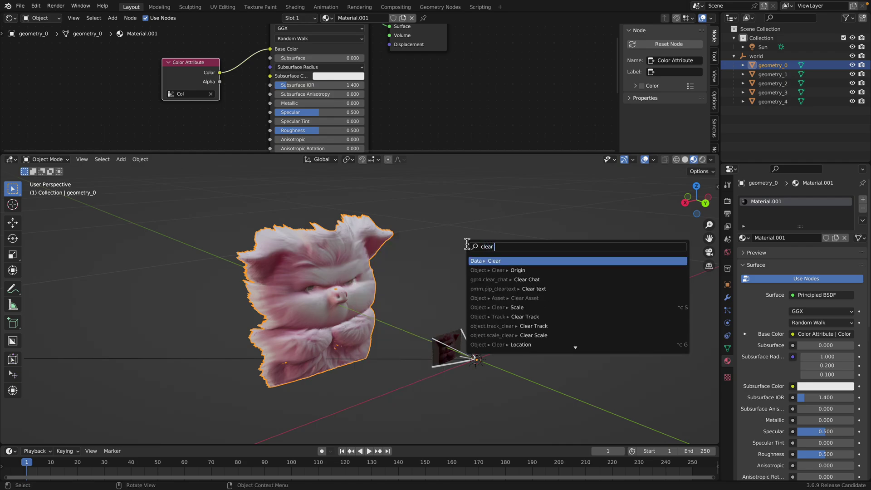
type(" parent")
key("Return")
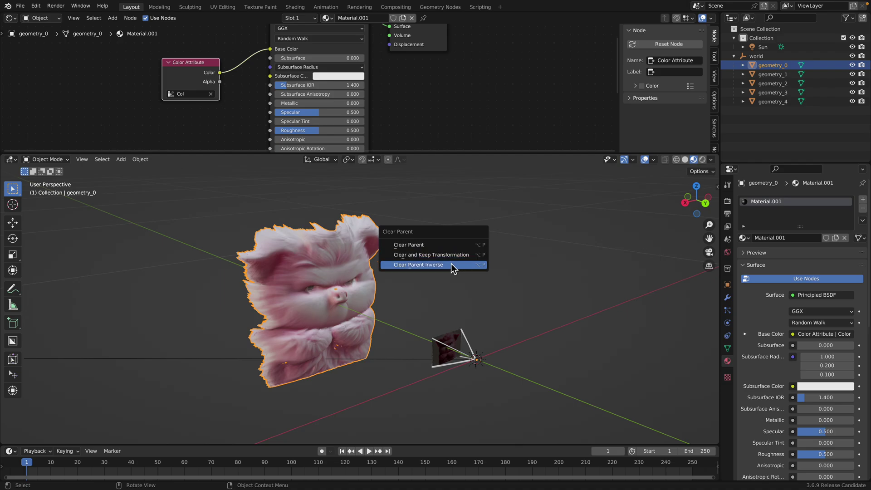
left_click(452, 256)
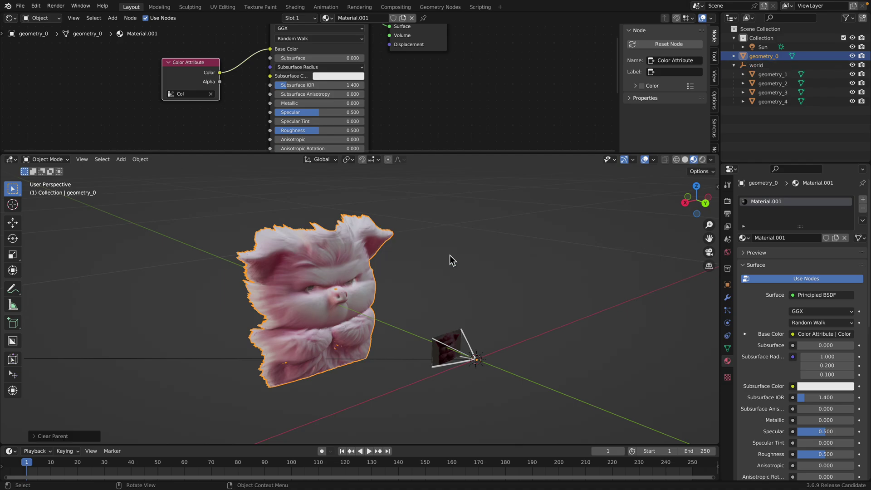
left_click(535, 272)
left_click_drag(430, 312, 494, 397)
key("x")
left_click(493, 396)
key("super+z")
left_click_drag(437, 309, 484, 376)
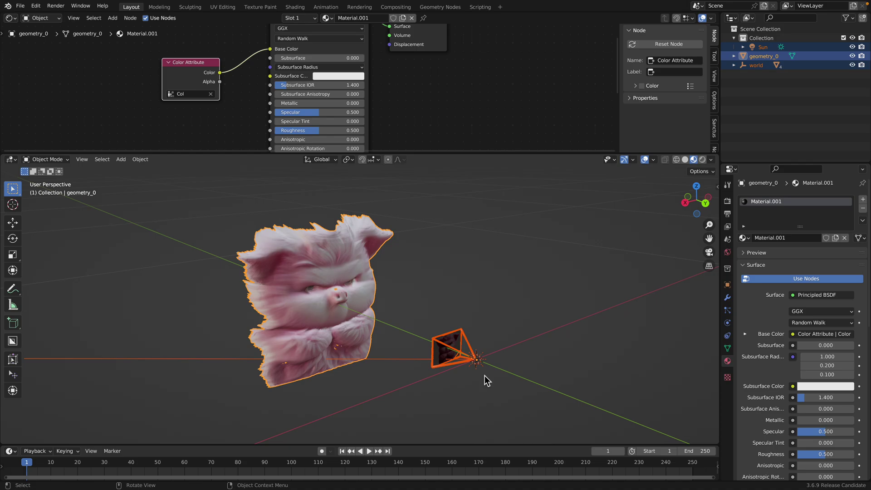
Delete the world empty and the leftover camera objects geometry_1 to geometry_4, keeping the pig mesh
left_click(755, 66)
key("Delete")
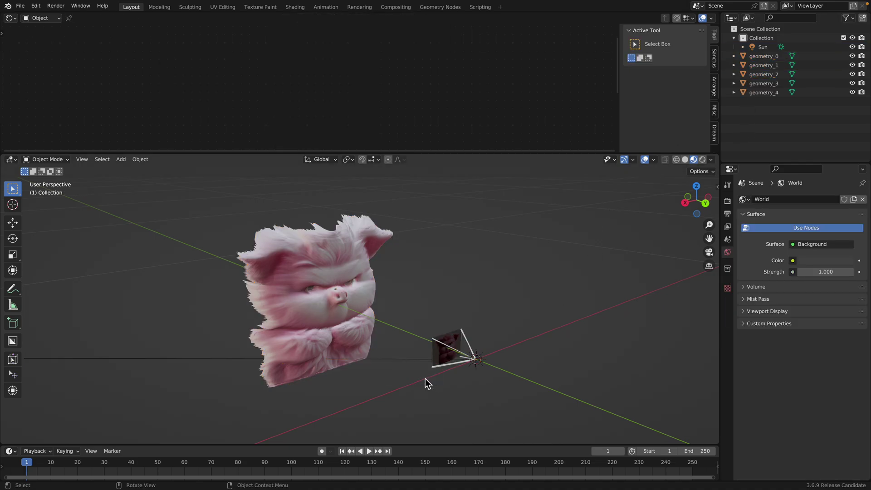
left_click(763, 59)
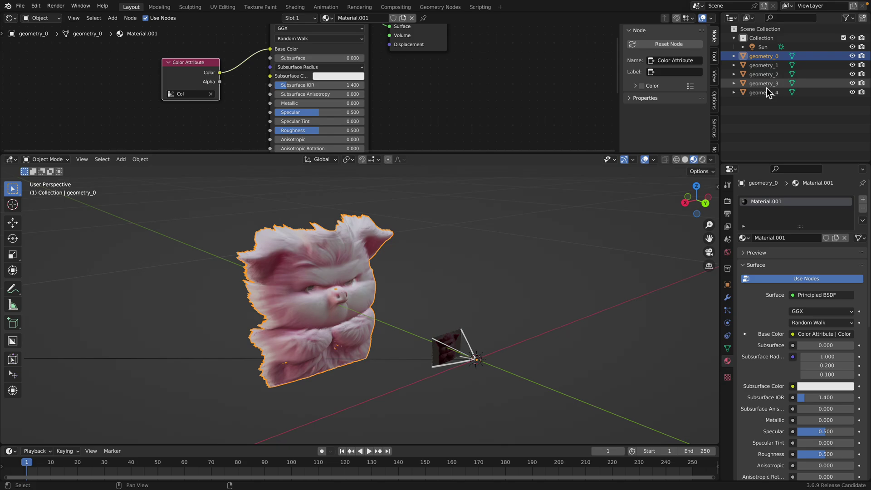
left_click(767, 92, "shift")
left_click(379, 270)
left_click(333, 268)
left_click(772, 66)
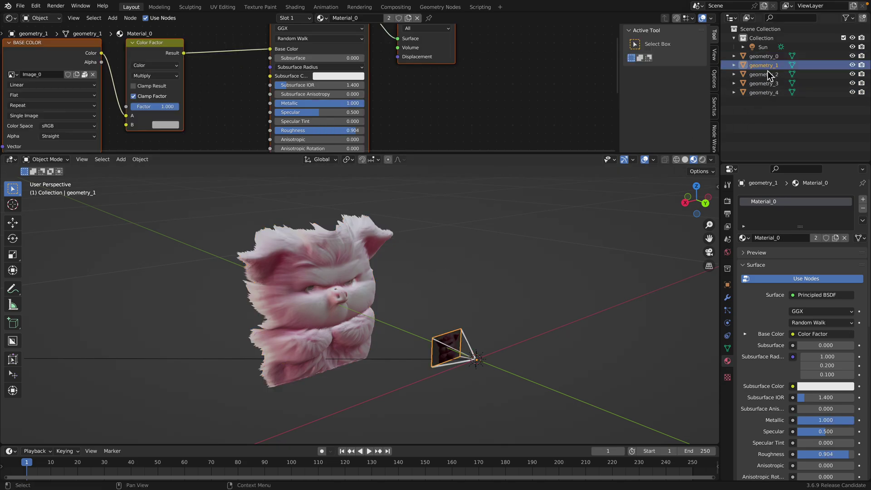
left_click(770, 93, "shift")
key("Delete")
Select the Sun light and rotate it freely while facing the front of the pig mesh
left_click(462, 357)
middle_click_drag(494, 308, 442, 303)
key("r")
key("r")
left_click(537, 261)
Switch the viewport to Rendered shading, show the Eevee render properties, and rotate the Sun freely to light the pig's front
left_click(684, 159)
left_click(693, 159)
left_click(702, 159)
left_click(728, 201)
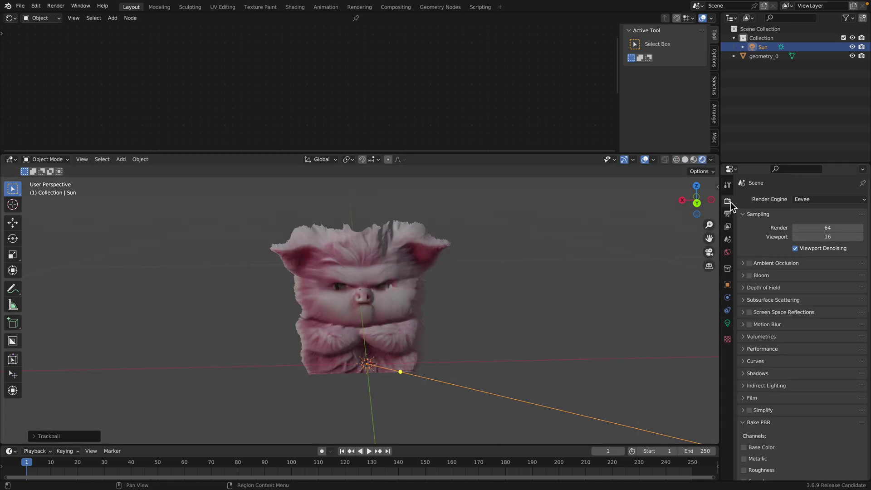
key("r")
key("r")
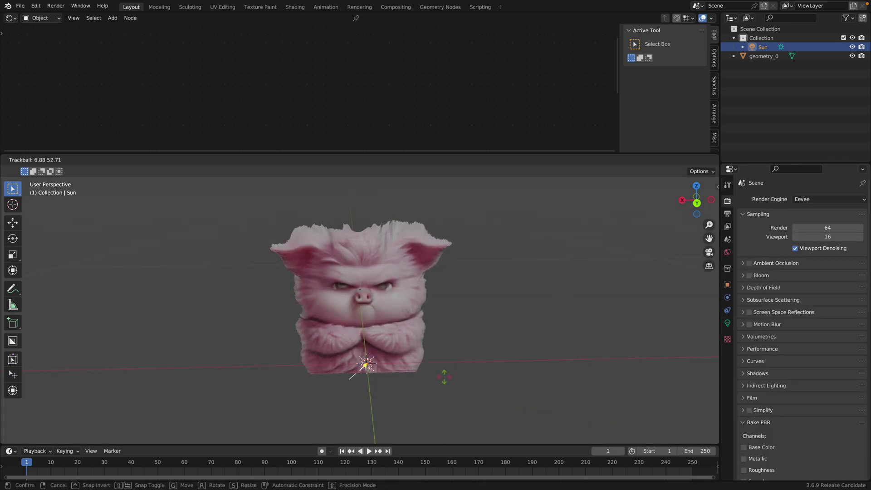
left_click(449, 363)
Move the Sun up to one side of the pig's face and rotate it freely again
middle_click_drag(450, 363, 443, 355)
key("g")
left_click(355, 298)
key("r")
key("r")
left_click(346, 293)
Duplicate the Sun to the opposite side of the pig mesh and rotate the copy freely
key("shift+d")
key("r")
key("r")
left_click(536, 295)
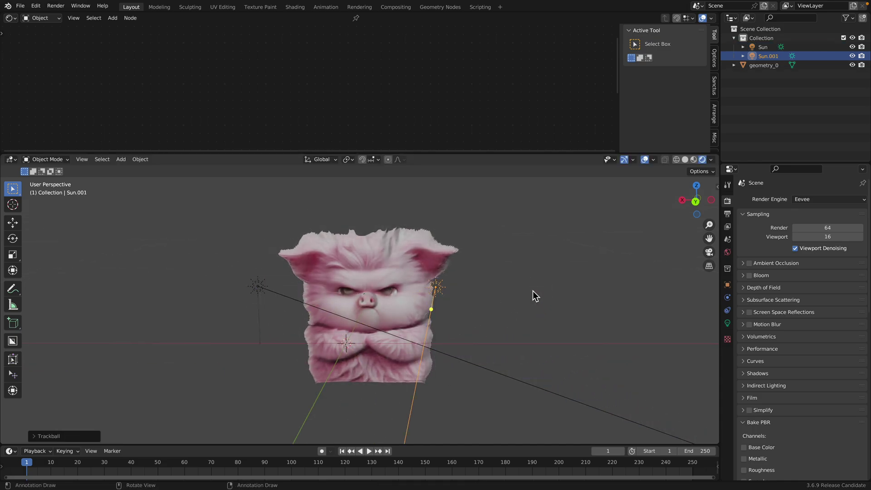
Set the color of the duplicated light Sun.001 to a pale lavender and rotate the light freely
left_click(727, 323)
left_click(810, 252)
mouse_move(809, 165)
left_mouse_down()
mouse_move(797, 184)
mouse_move(817, 160)
left_mouse_up()
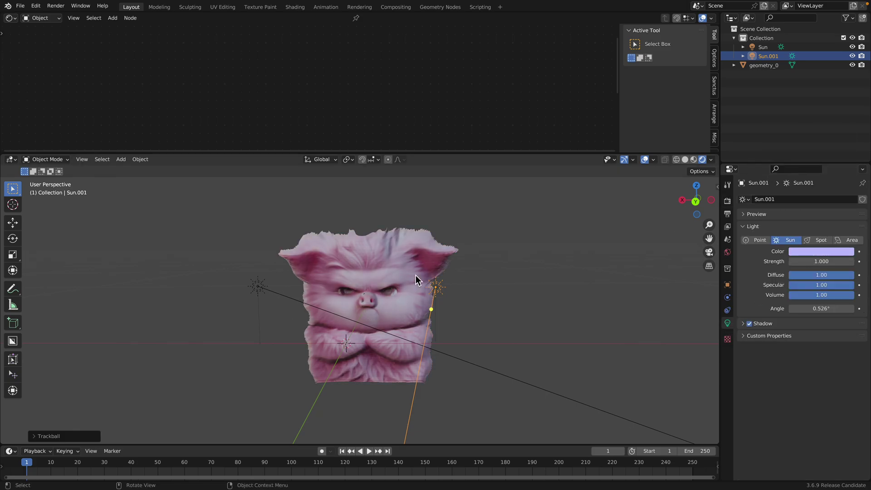
key("r")
key("r")
left_click(453, 293)
In top view, duplicate the pig mesh four times and place the copies in a staggered formation behind the original
left_click(395, 276)
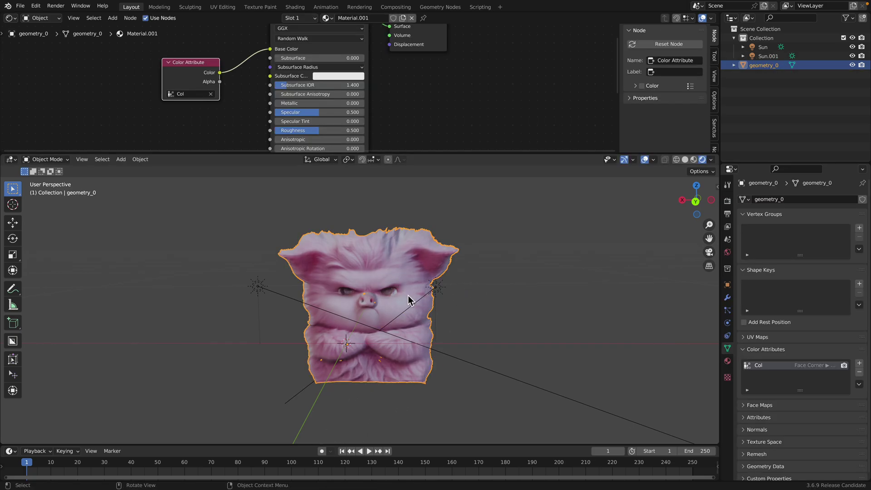
middle_click_drag(408, 300, 391, 312)
left_click(696, 188)
scroll(481, 286, "down", 3)
key("shift+d")
left_click(411, 366)
key("shift+d")
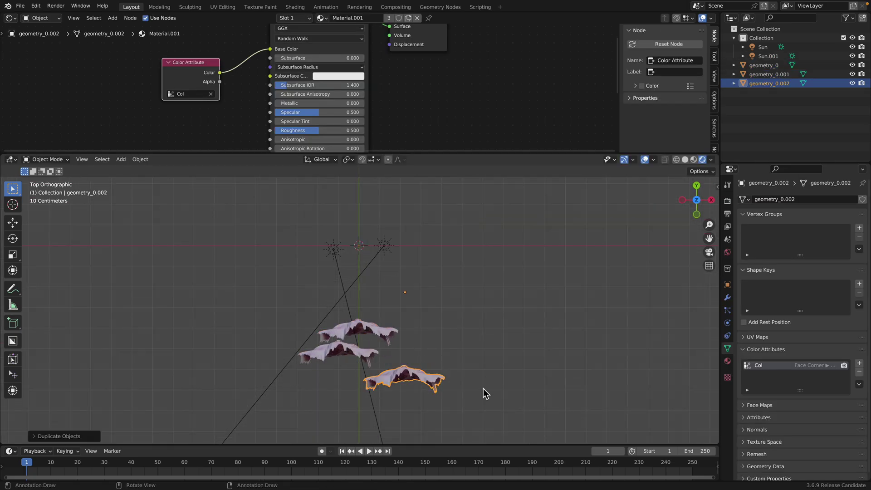
left_click(482, 395)
key("shift+d")
left_click(395, 408)
key("shift+d")
left_click(514, 414)
Select the original pig mesh geometry_0 at the front of the group and move it slightly along the X axis
middle_click_drag(514, 414, 390, 301)
scroll(390, 300, "up", 6)
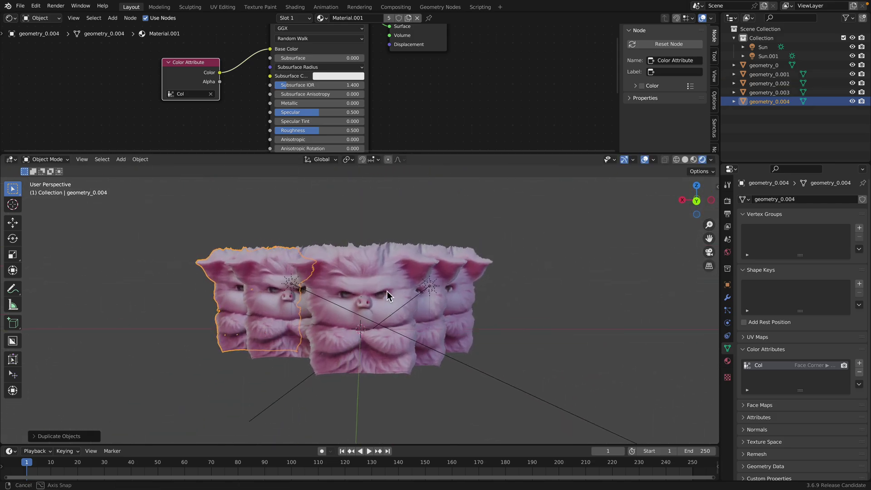
left_click(424, 309)
middle_click_drag(423, 311, 453, 319)
key("g")
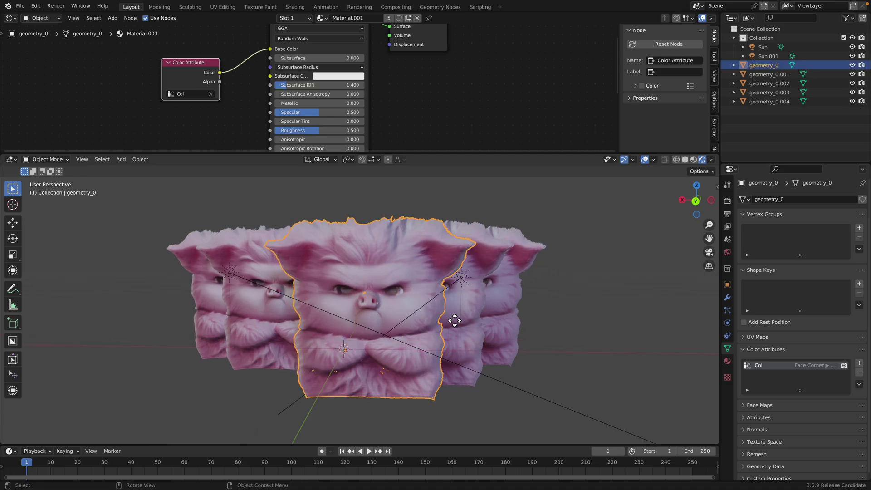
key("x")
left_click(437, 319)
Deselect everything and hide the viewport gizmos and overlays
left_click(532, 298)
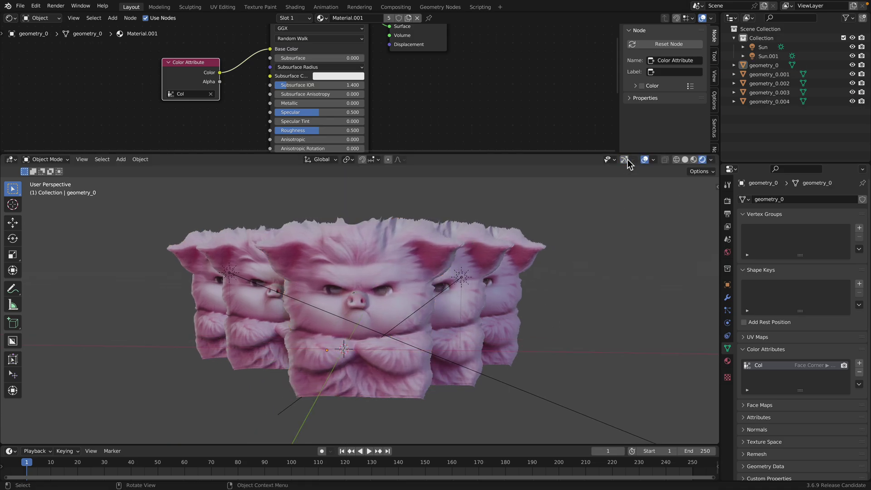
left_click(632, 160)
left_click(644, 160)
left_click(644, 160)
Move the pig copies geometry_0.003 and geometry_0.001 slightly farther outward from the front pig and deselect everything
mouse_move(508, 292)
middle_mouse_down()
mouse_move(524, 296)
mouse_move(530, 285)
mouse_move(524, 299)
middle_mouse_up()
left_click(524, 299)
key("g")
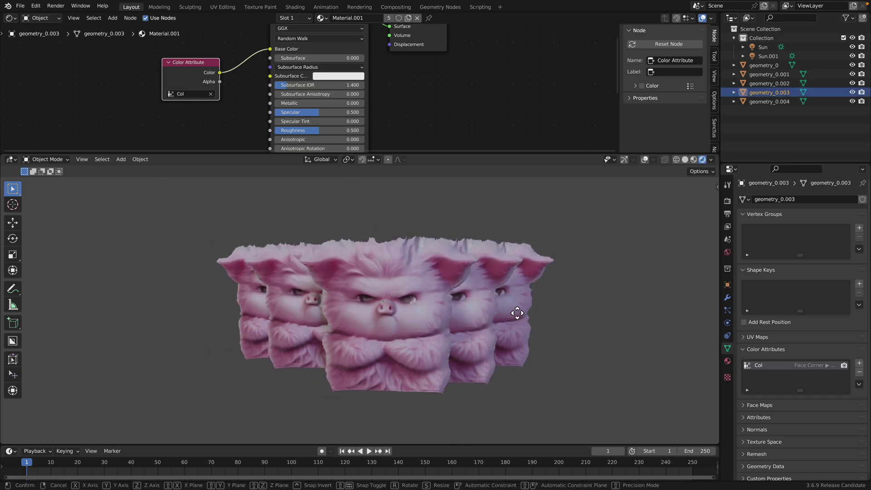
left_click(534, 308)
left_click(484, 315)
key("g")
left_click(493, 317)
left_click(484, 214)
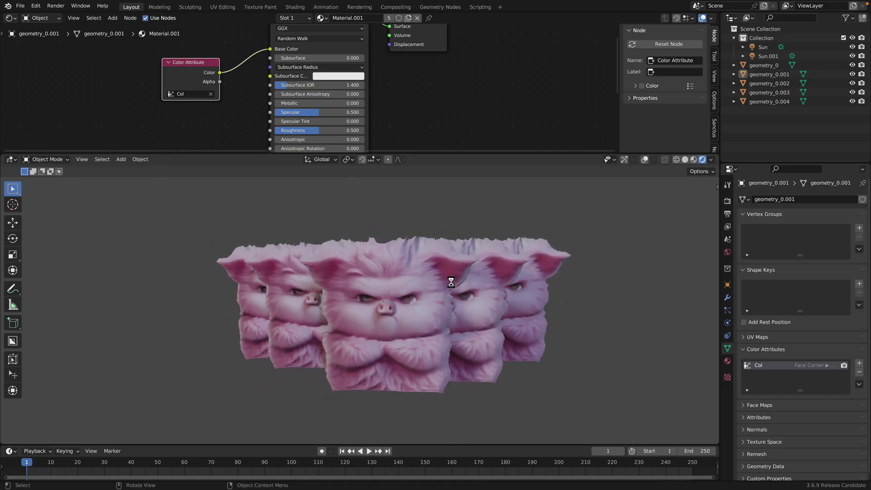
middle_click_drag(452, 283, 460, 278)
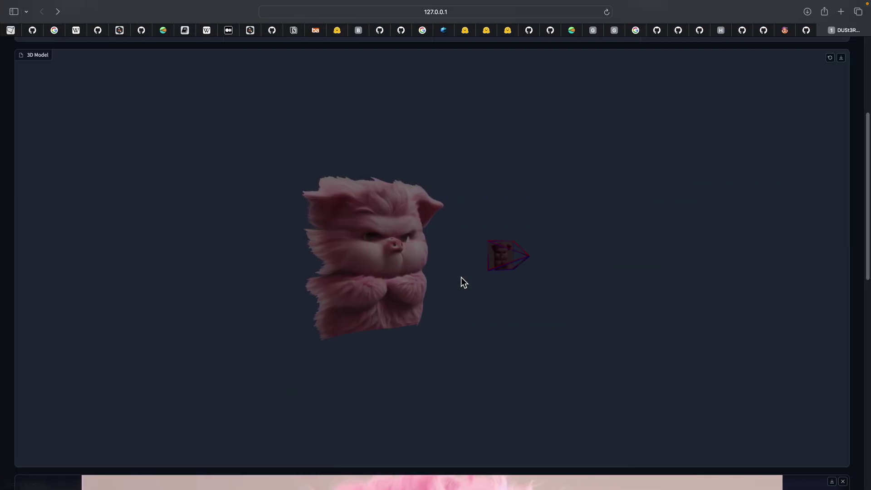
Switch to the DUSt3R demo in the browser and examine the pig's 3D model and its output gallery images
left_click_drag(461, 280, 541, 251)
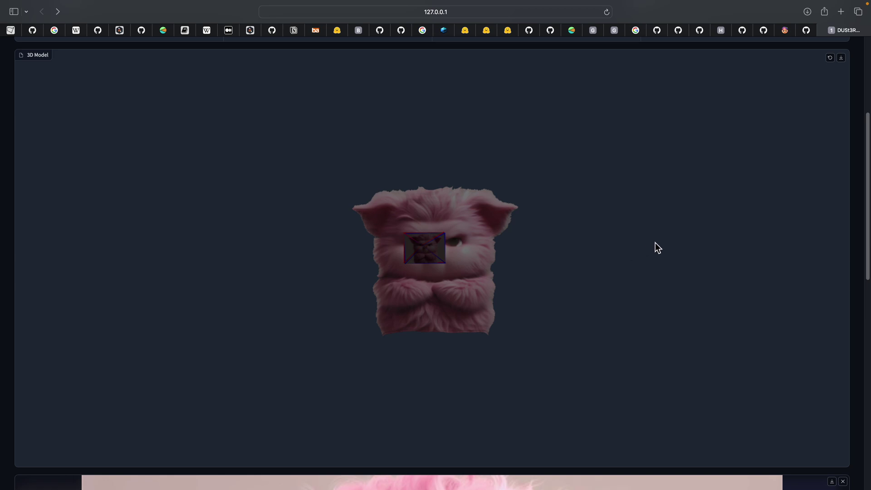
left_click_drag(868, 221, 865, 462)
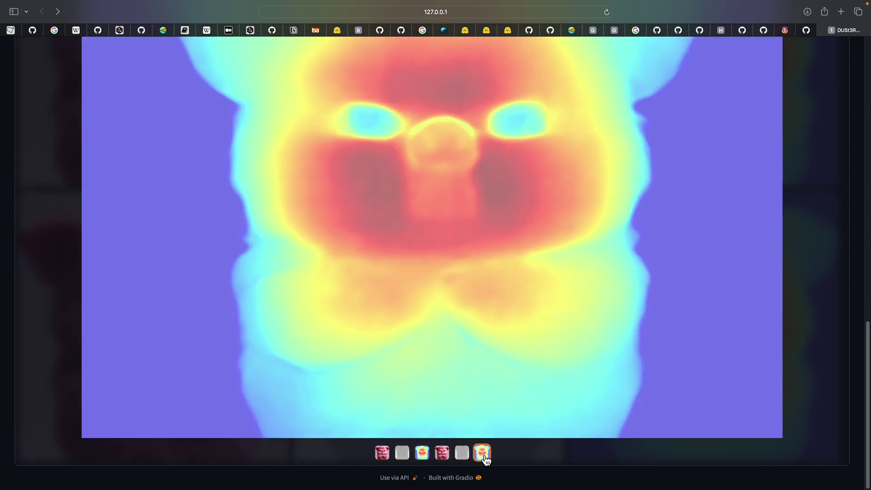
left_click(443, 453)
Replace the input image with IMG_6447.jpeg from Downloads, previewing it first, and run the reconstruction
scroll(867, 326, "up", 15)
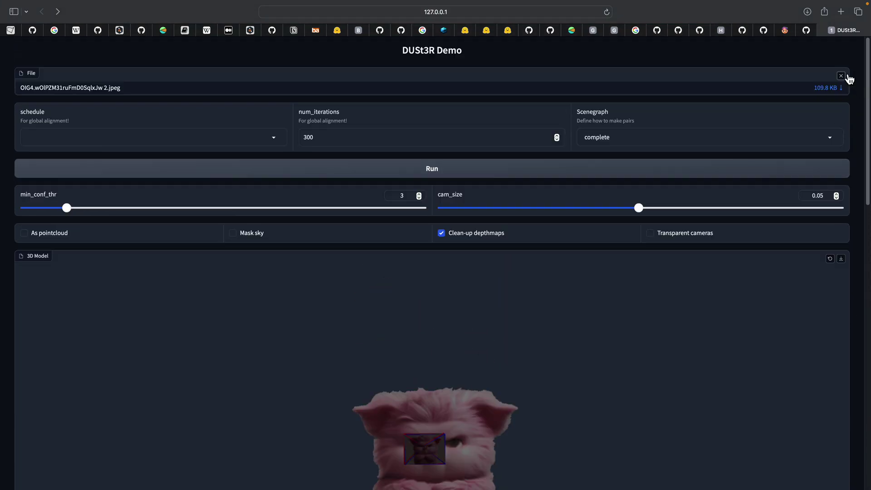
left_click(840, 76)
left_click(432, 125)
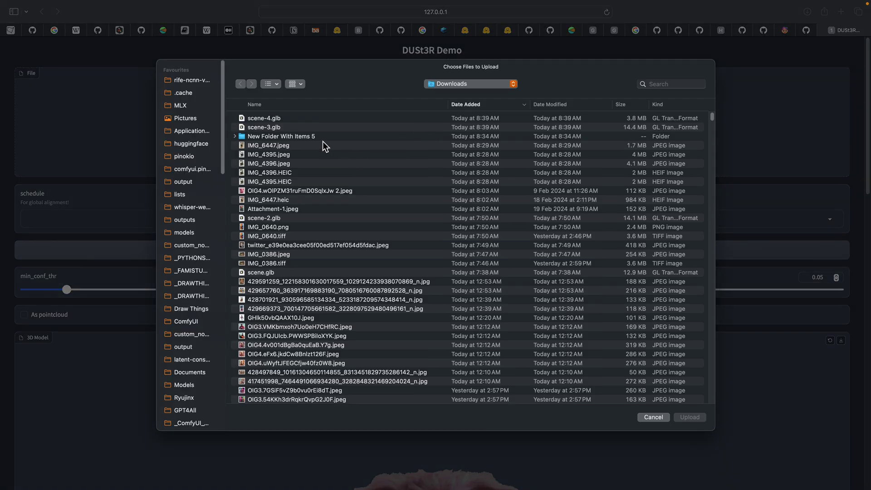
left_click(307, 147)
key("space")
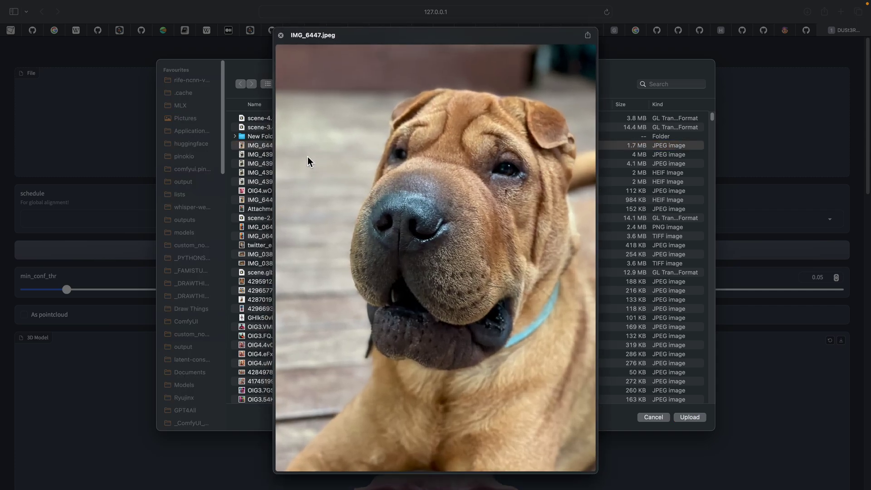
key("Down")
key("Up")
key("space")
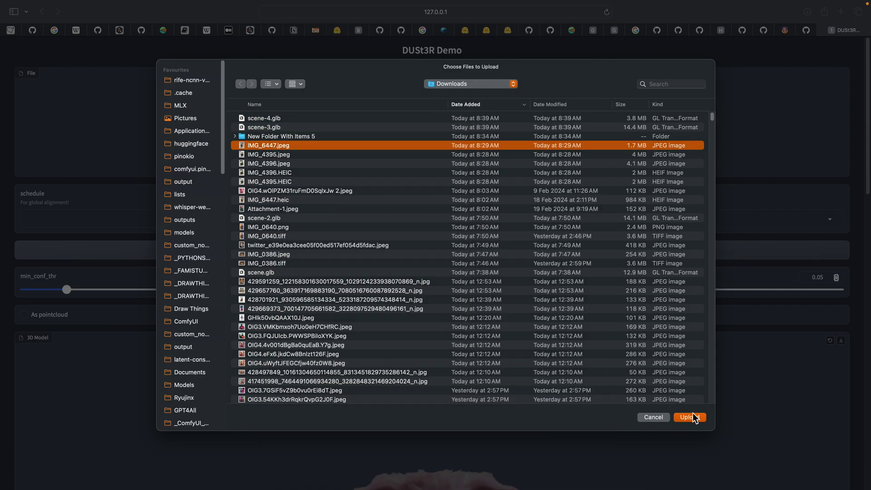
left_click(689, 417)
left_click(484, 173)
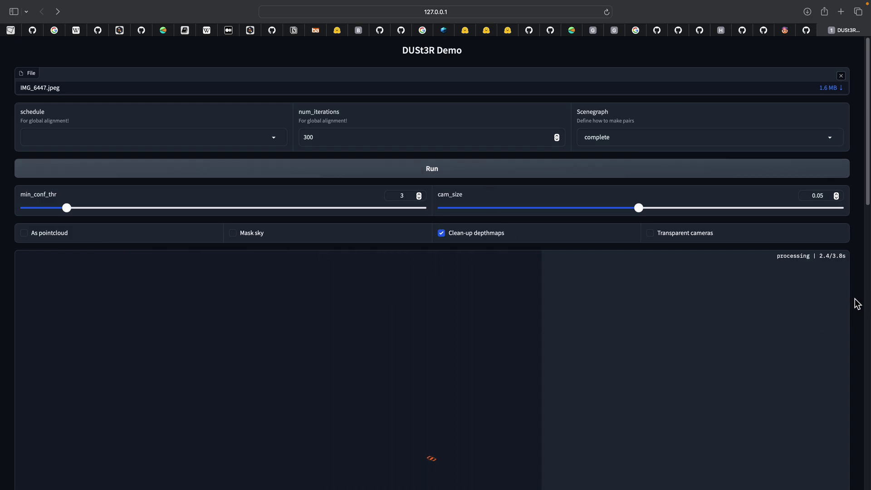
Inspect the reconstructed dog model from another angle in the 3D viewer
scroll(859, 313, "down", 5)
scroll(861, 328, "down", 4)
left_click_drag(512, 383, 462, 285)
Clear IMG_6447.jpeg from the DUSt3R input and open the file chooser for a new upload
scroll(863, 145, "up", 9)
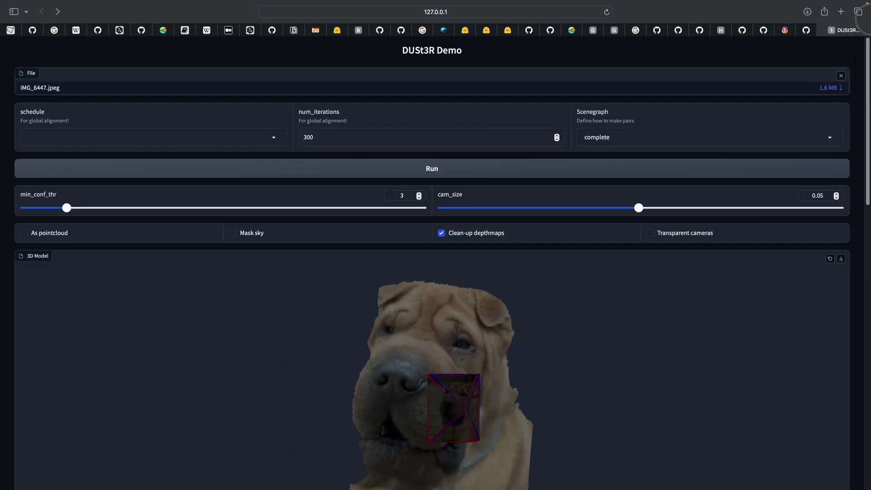
left_click(841, 76)
left_click(429, 126)
Preview and compare the shoe photos IMG_4395.jpeg and IMG_4396.jpeg in the Downloads folder
left_click(314, 181)
key("Up")
key("Up")
key("space")
key("Up")
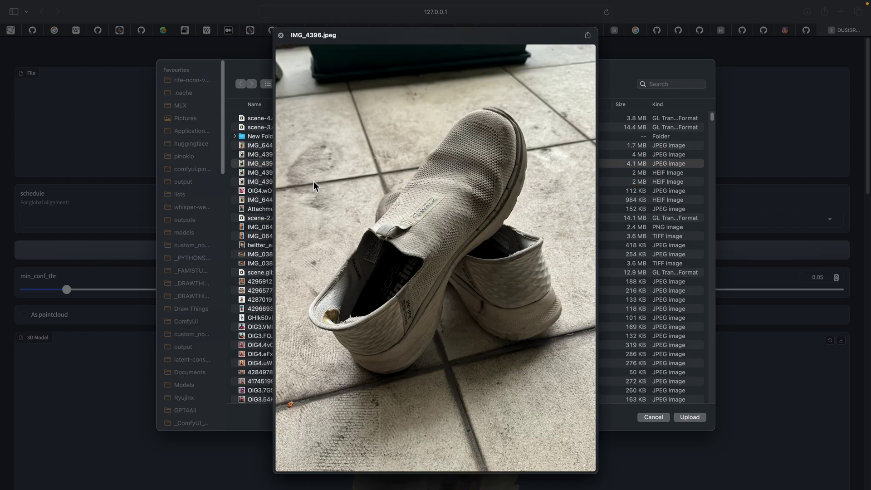
key("Down")
key("Up")
key("Down")
key("Up")
key("Down")
key("Up")
key("Down")
key("Up")
Upload both IMG_4395.jpeg and IMG_4396.jpeg and run the reconstruction on the pair
key("space")
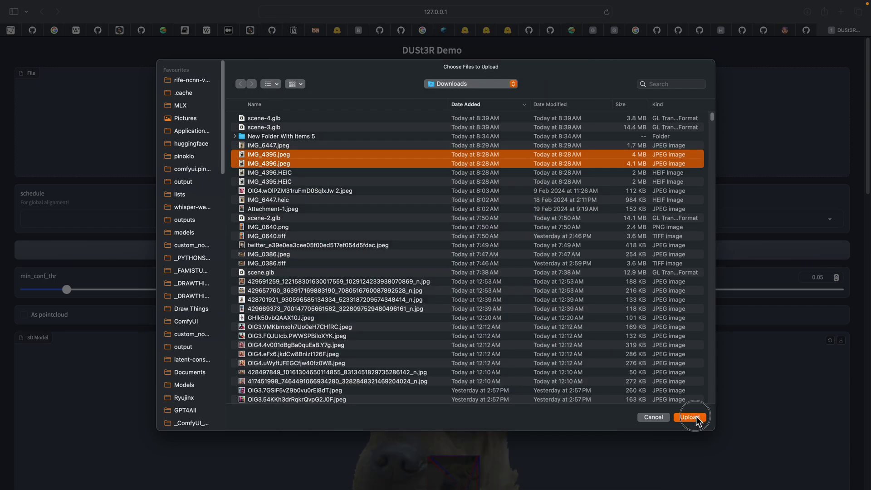
left_click(690, 417)
left_click(482, 189)
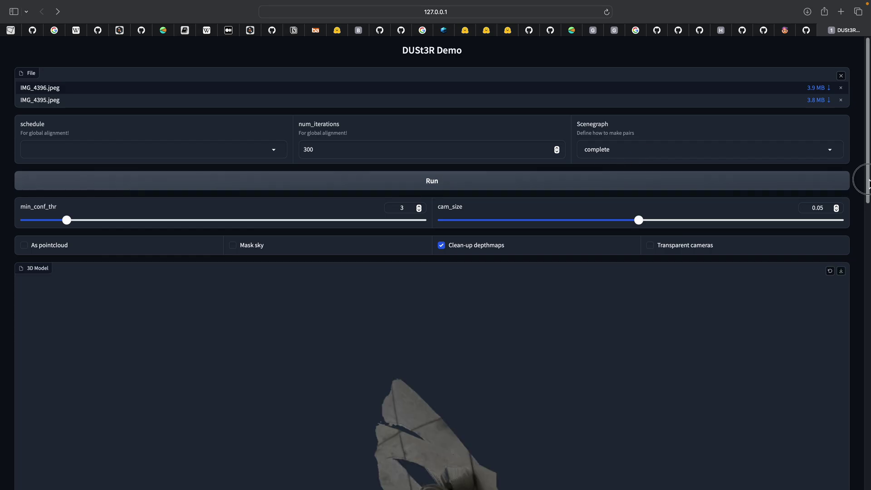
Examine the shoe reconstruction in the 3D viewer from several angles and distances
left_click_drag(869, 184, 868, 305)
left_click_drag(495, 222, 532, 216)
scroll(508, 263, "up", 10)
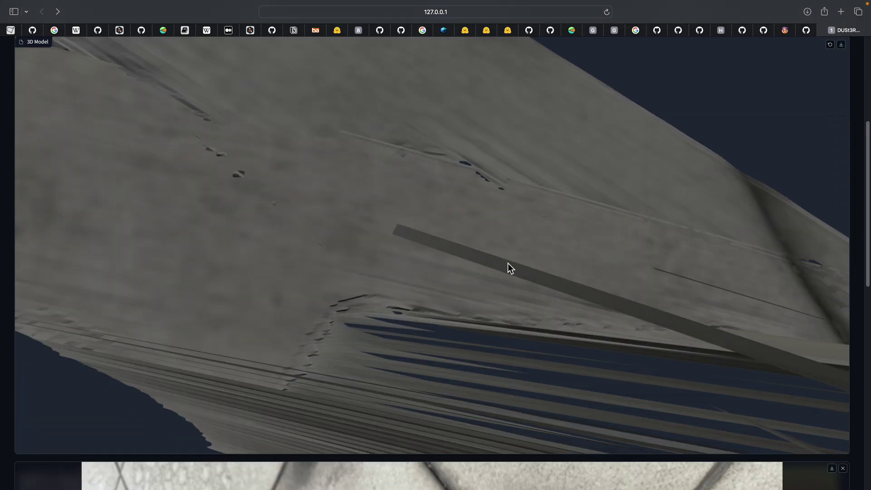
left_click_drag(508, 263, 486, 263)
scroll(511, 260, "down", 3)
scroll(535, 259, "down", 5)
left_click_drag(558, 260, 619, 268)
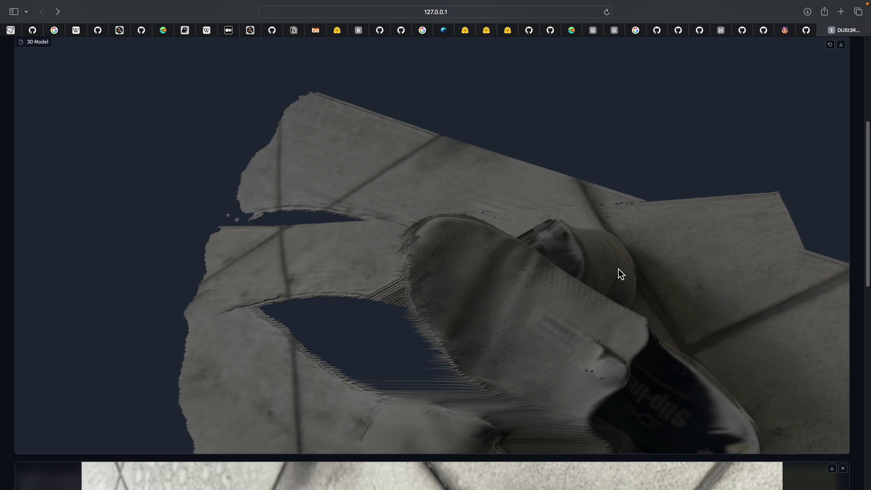
scroll(618, 269, "down", 5)
left_click_drag(619, 268, 601, 300)
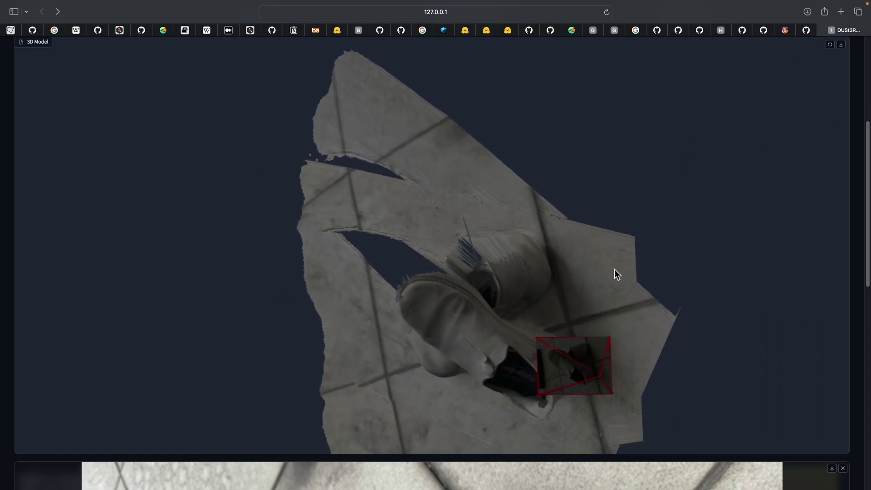
Review the pig group in Blender, and the shoe model with its gallery images back in the browser's DUSt3R demo
key("ctrl+Left")
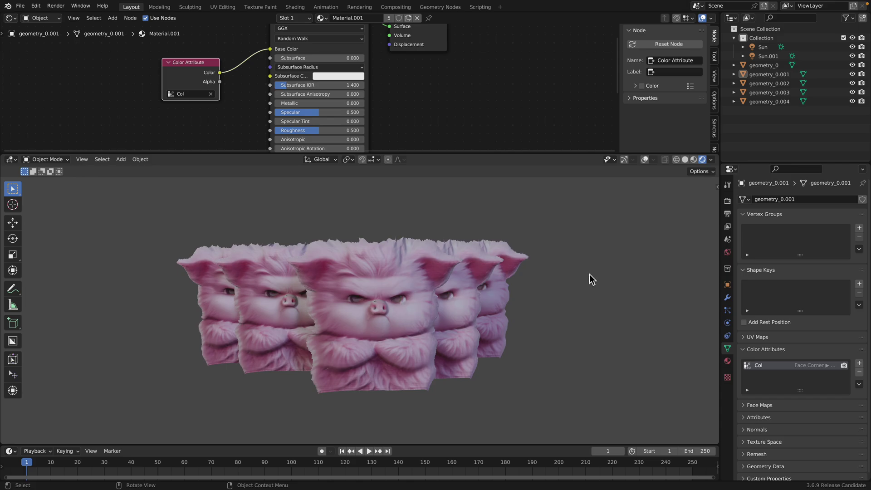
middle_click_drag(589, 278, 531, 278)
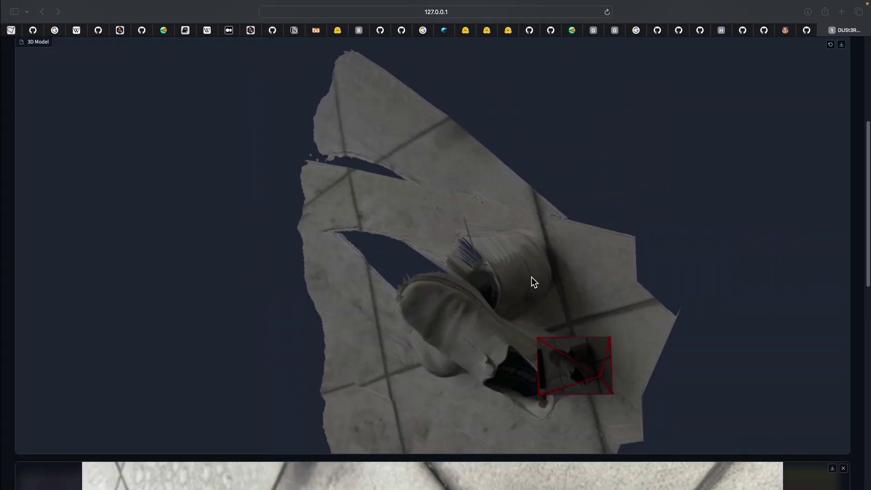
left_click_drag(531, 280, 543, 297)
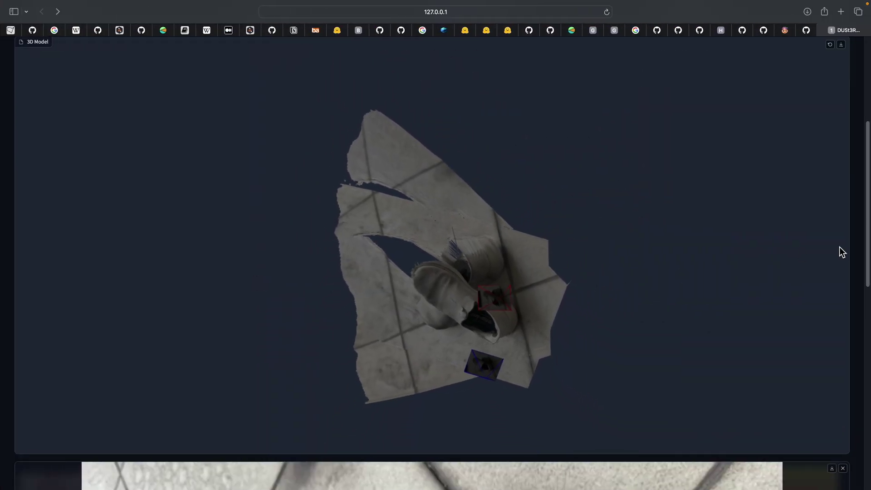
left_click_drag(868, 231, 864, 452)
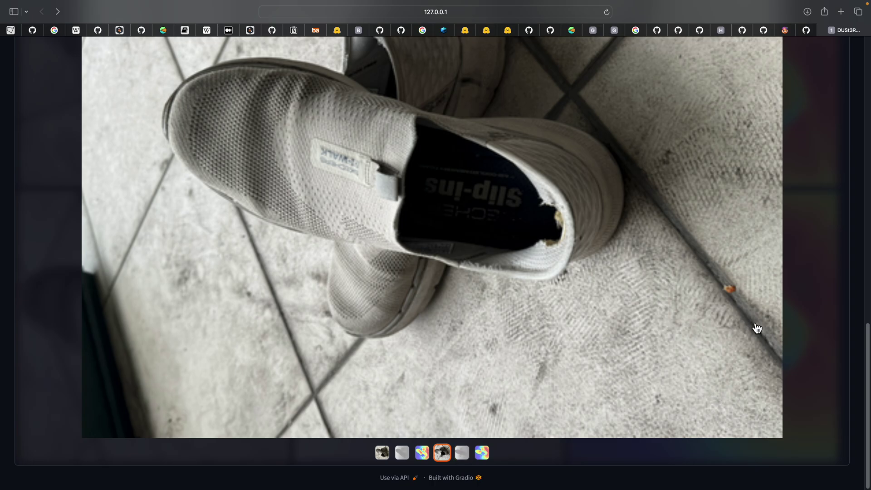
left_click_drag(868, 354, 863, 95)
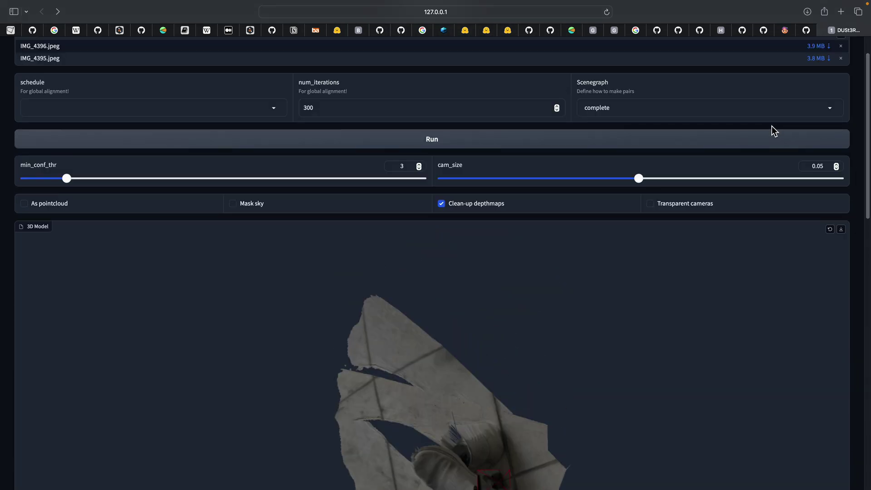
Switch to Pinokio and browse its list of running and installed apps
key("ctrl+Left")
key("ctrl+Left")
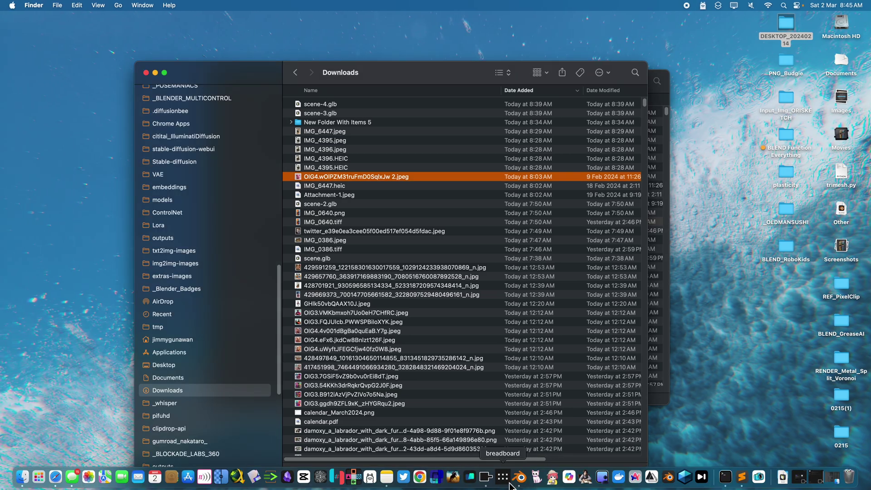
left_click(485, 481)
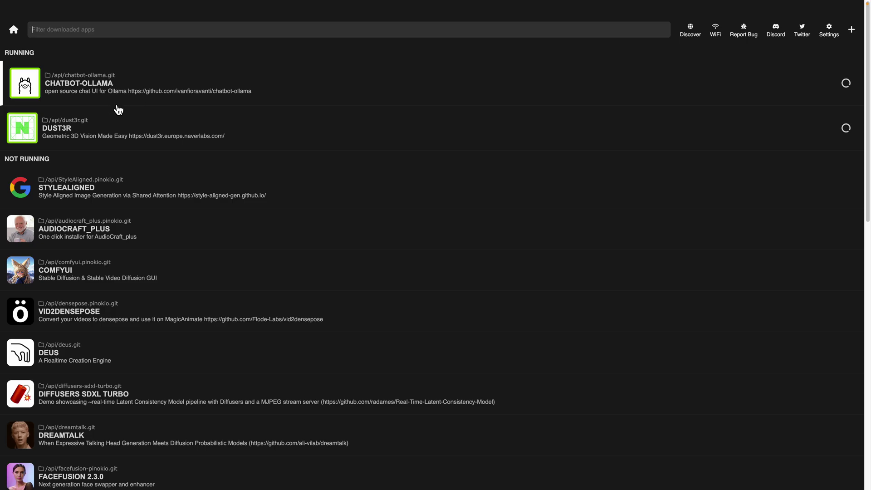
scroll(97, 250, "down", 6)
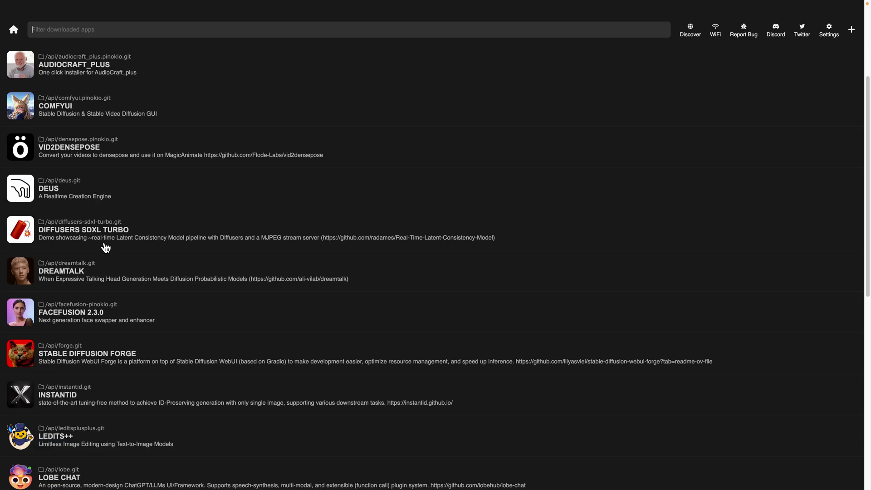
scroll(126, 268, "up", 3)
scroll(130, 253, "down", 6)
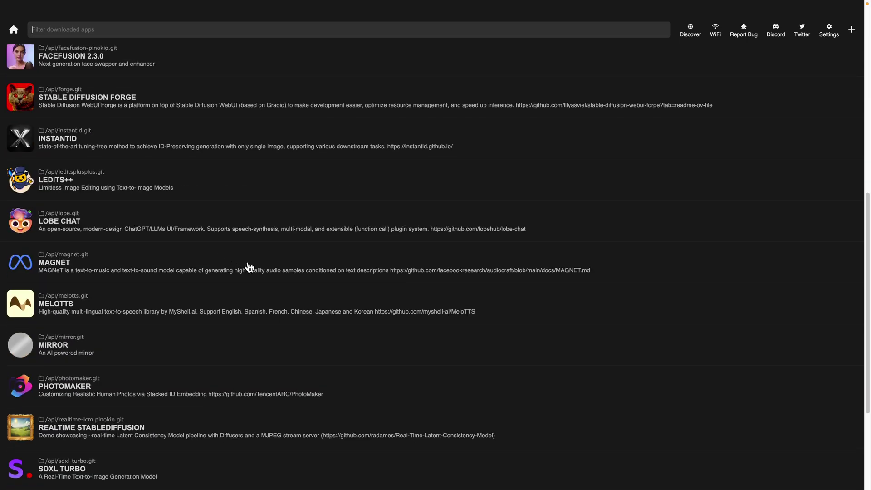
scroll(297, 290, "down", 3)
scroll(297, 285, "up", 10)
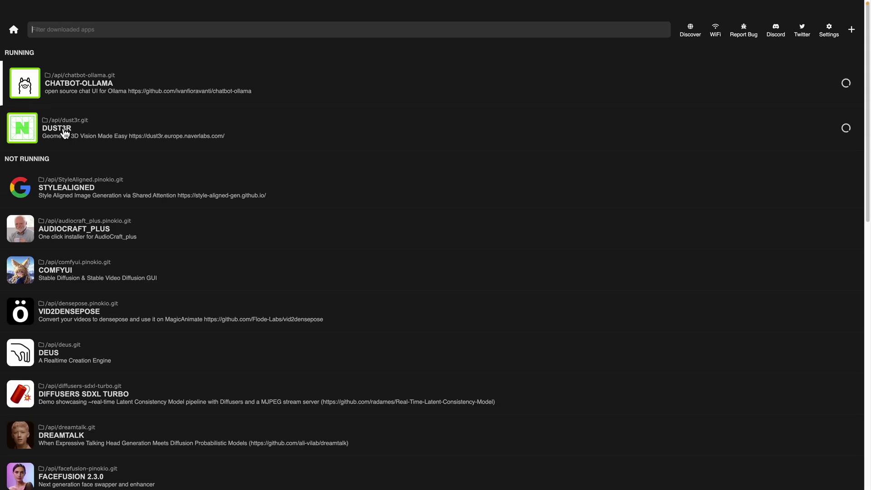
left_click(251, 153)
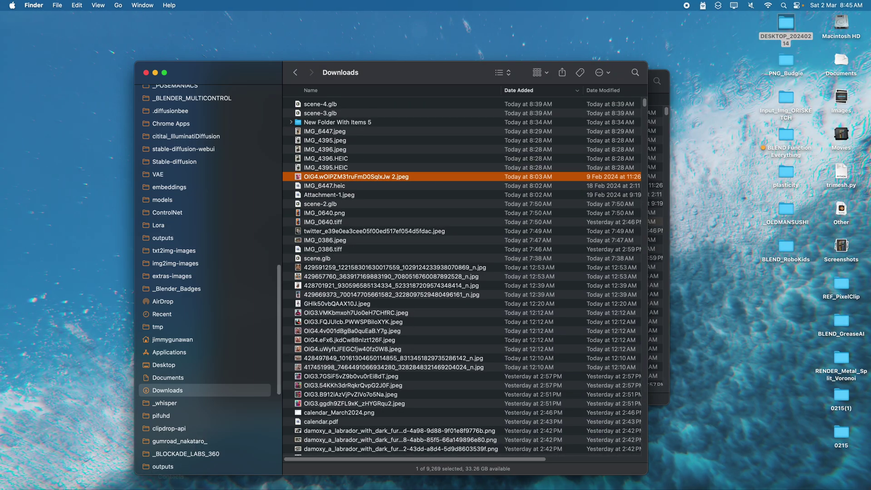
Switch to the Chatbot Ollama page in the browser and start a new chat with the stablelm2:latest model
left_click(57, 484)
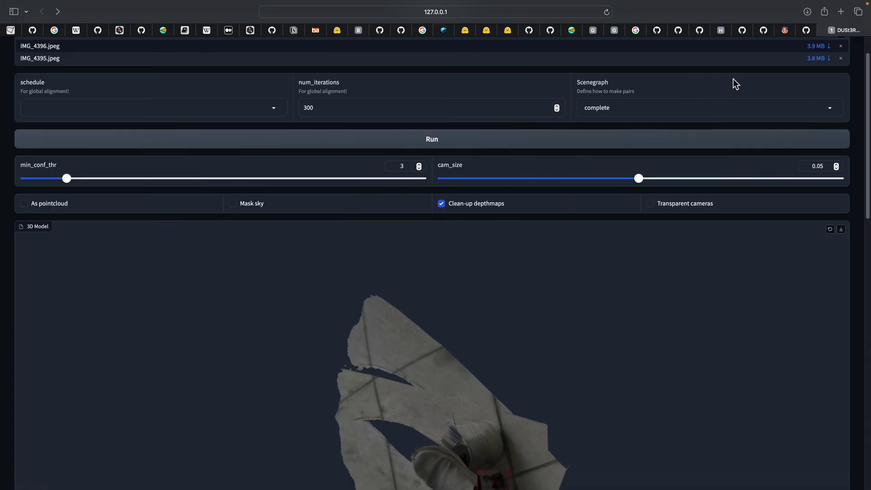
left_click(785, 30)
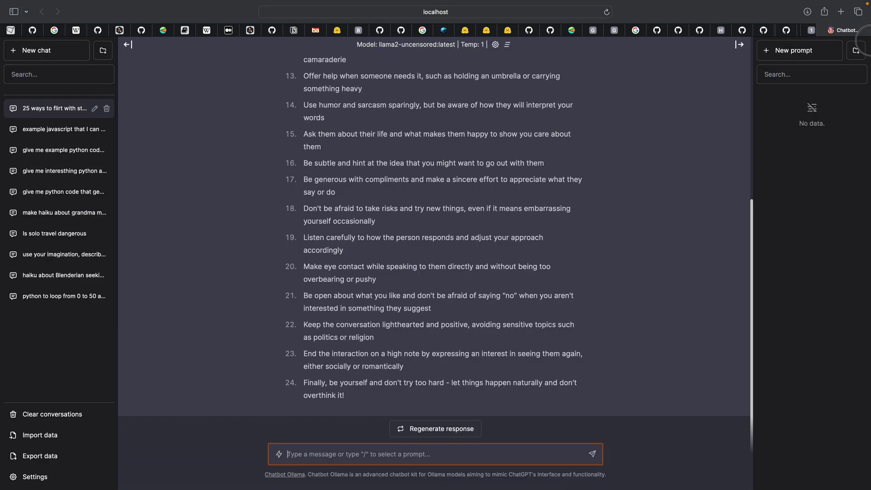
left_click(48, 53)
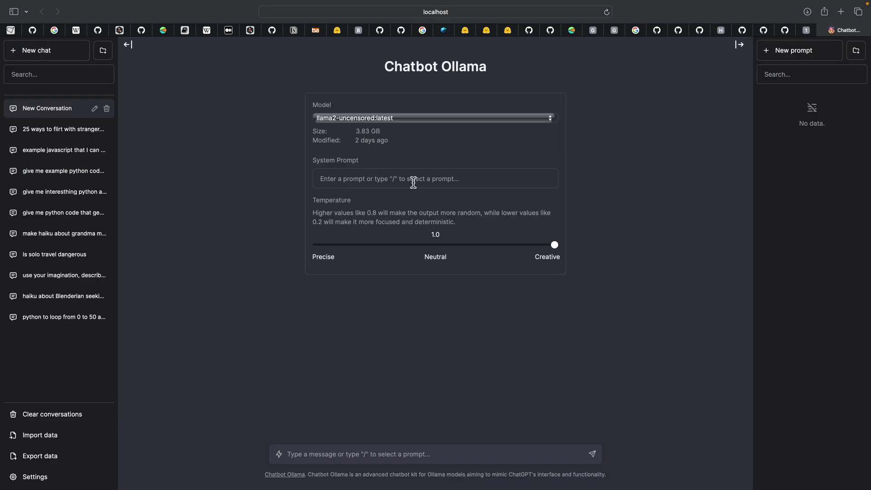
left_click(413, 119)
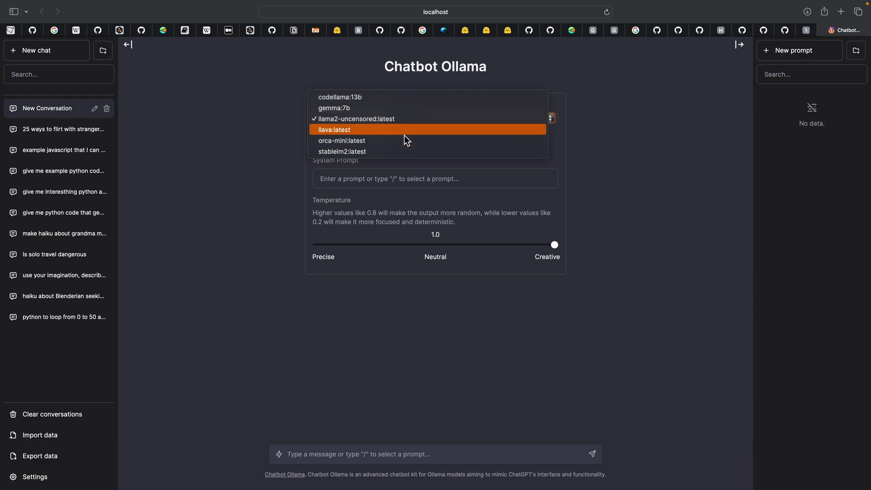
left_click(399, 151)
Send the chatbot the prompt "give me a design of car that is really whacky and quirky made of sushi"
left_click(367, 456)
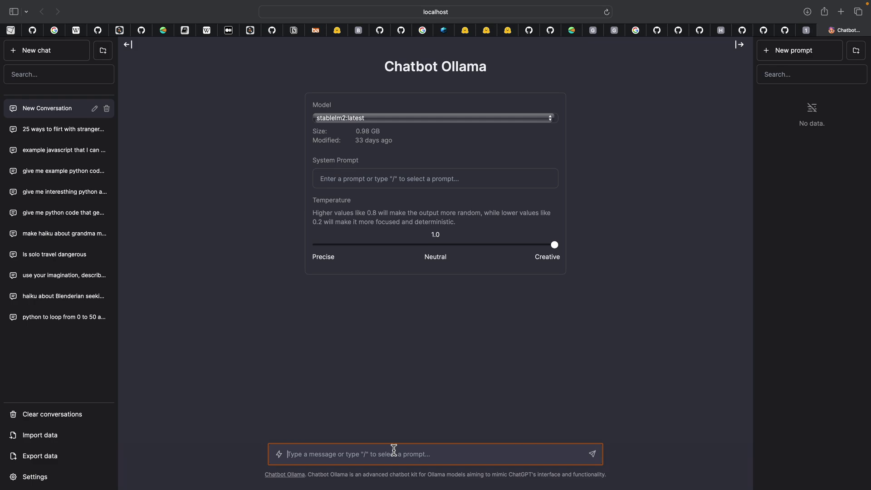
type("g")
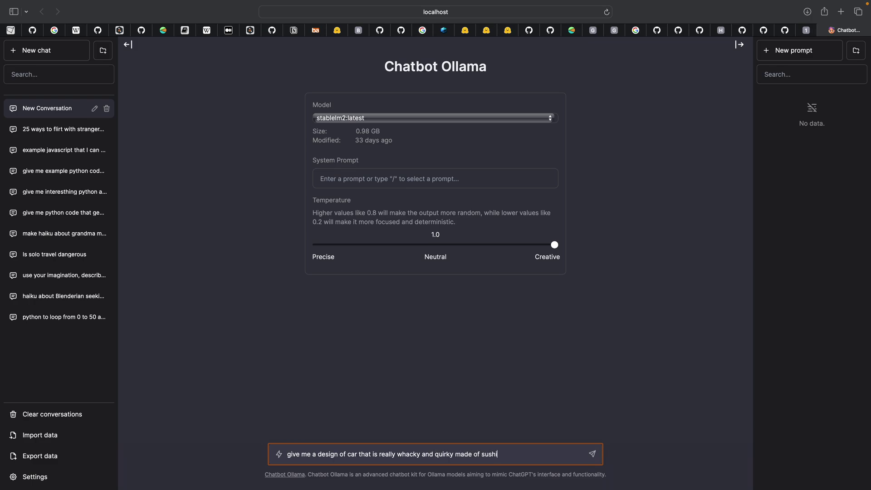
key("Return")
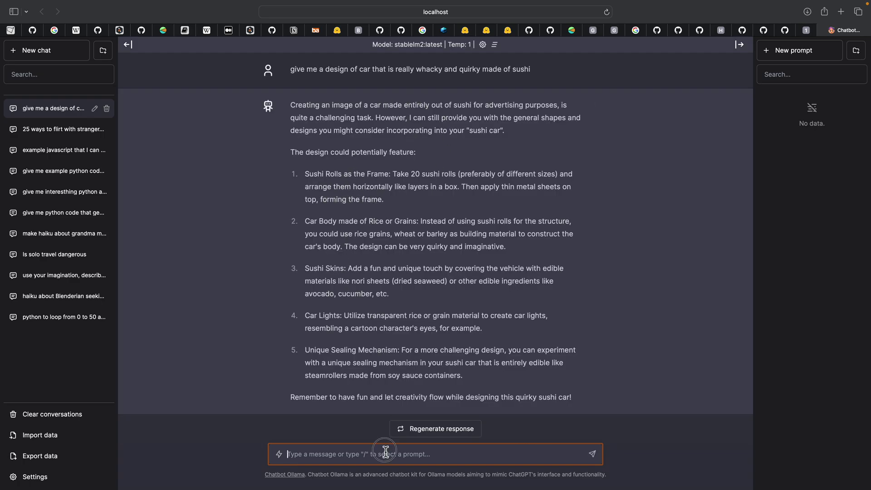
Send the chatbot the follow-up "simplify and summarize into a simple prompt visually accurate"
type("s")
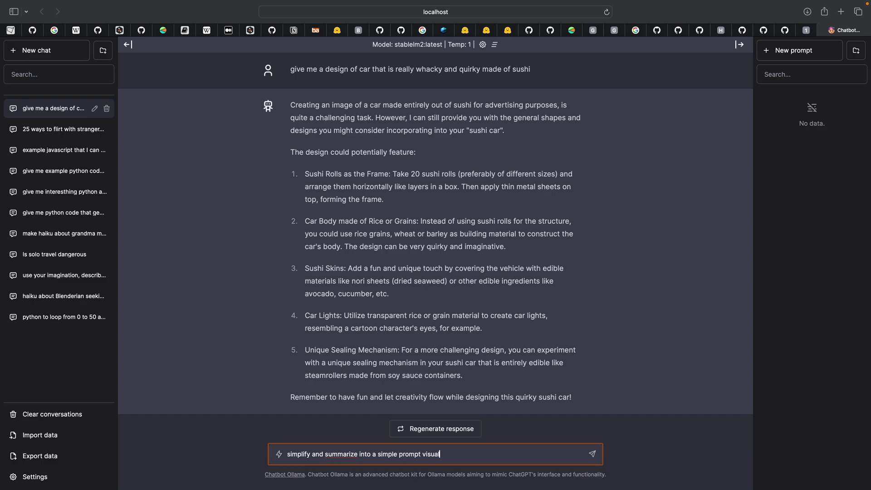
type("rate")
key("Return")
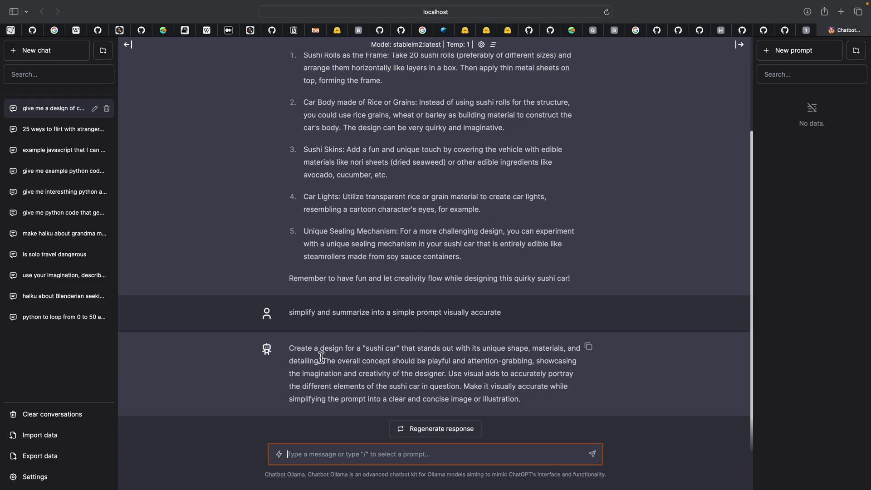
Send the chatbot another follow-up asking it to describe the sushi car
left_click_drag(373, 351, 399, 350)
double_click(370, 349)
left_click(425, 458)
type("describe the sushi car with int")
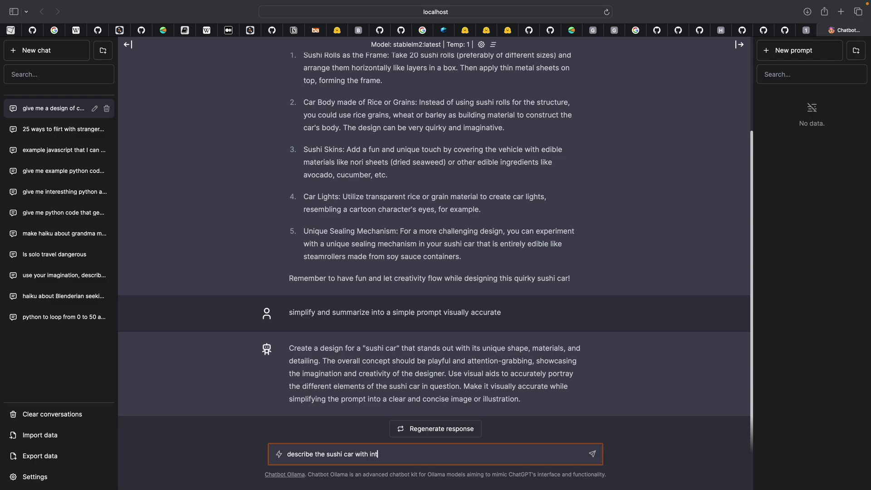
key("Return")
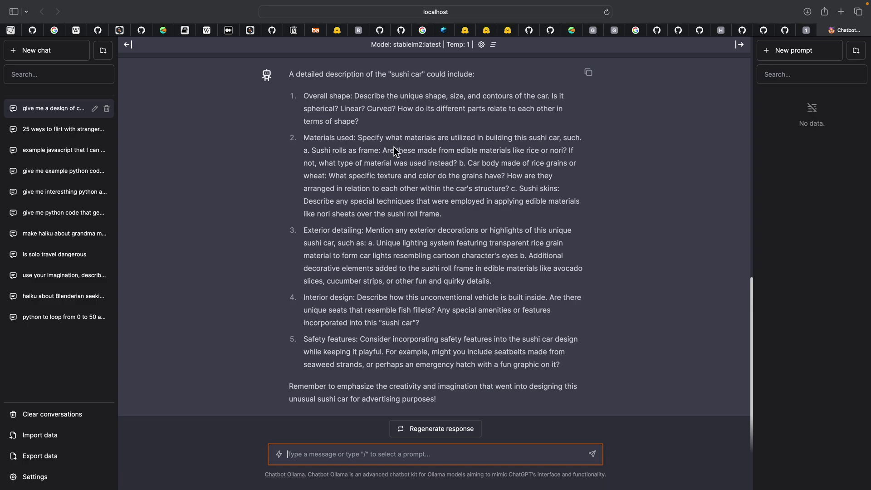
Copy the original sushi car prompt from the start of the conversation
left_click_drag(756, 288, 756, 254)
left_click(736, 252)
scroll(599, 206, "up", 15)
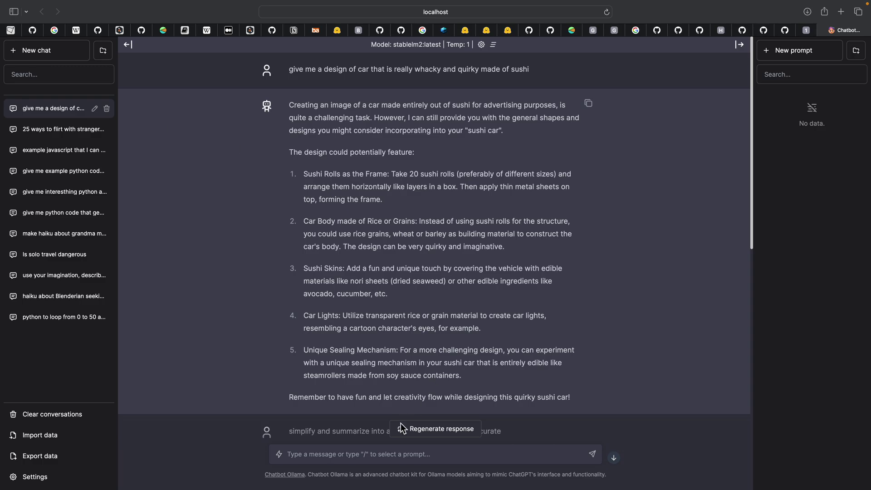
double_click(306, 71)
left_click_drag(290, 70, 517, 70)
key("ctrl+c")
Start a new chat with the orca-mini:latest model and send it the copied sushi car prompt
left_click(43, 51)
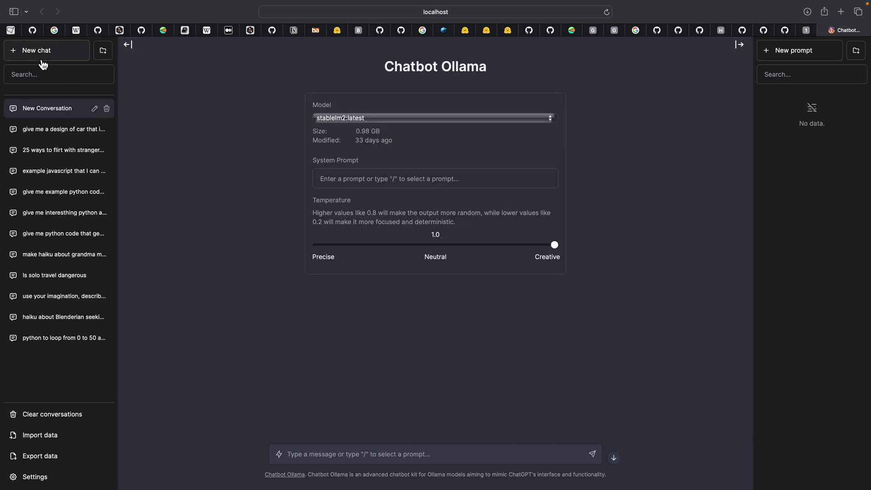
left_click(365, 117)
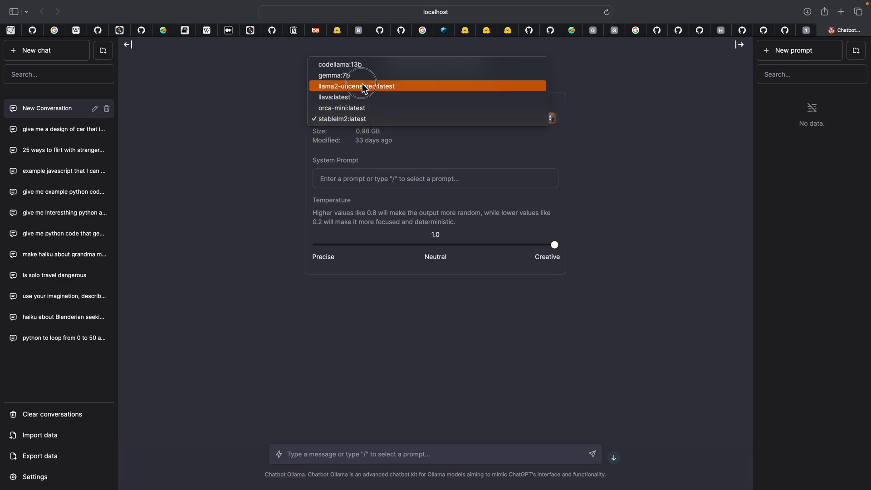
left_click(362, 86)
left_click(353, 118)
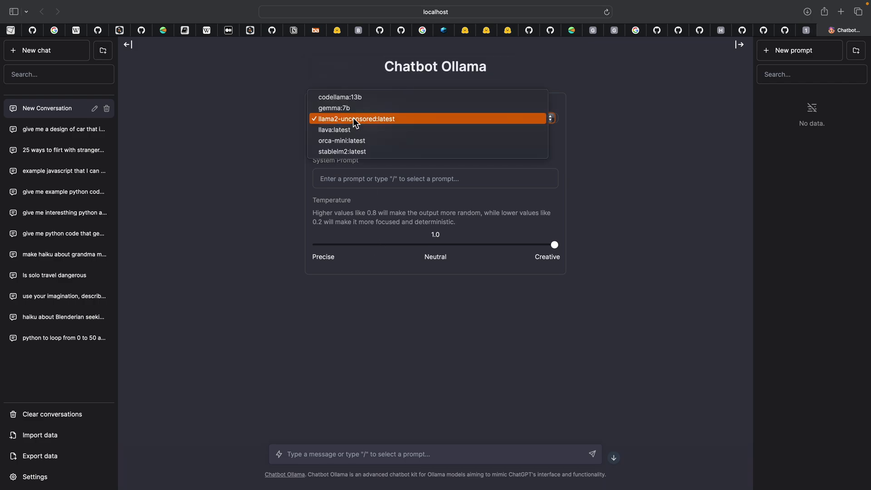
left_click(352, 140)
left_click(354, 452)
key("ctrl+v")
key("Return")
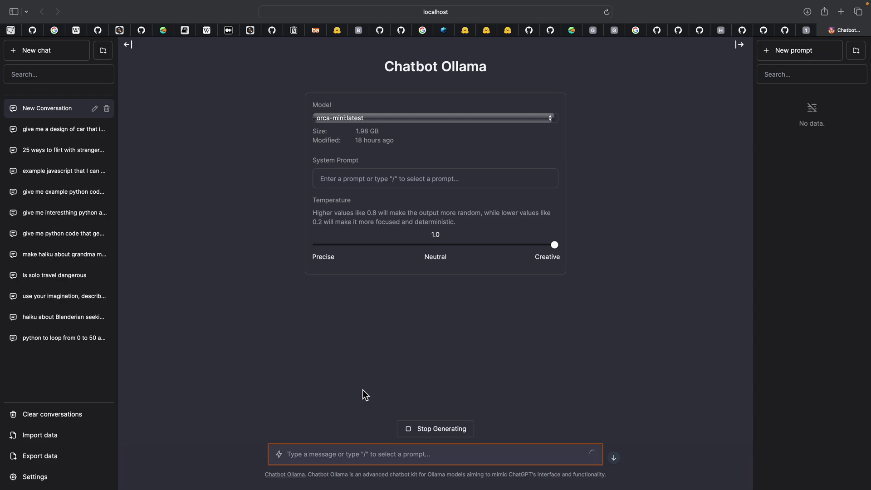
Open Bing Image Creator in a new browser tab
left_click(841, 13)
type("bing ima")
key("Return")
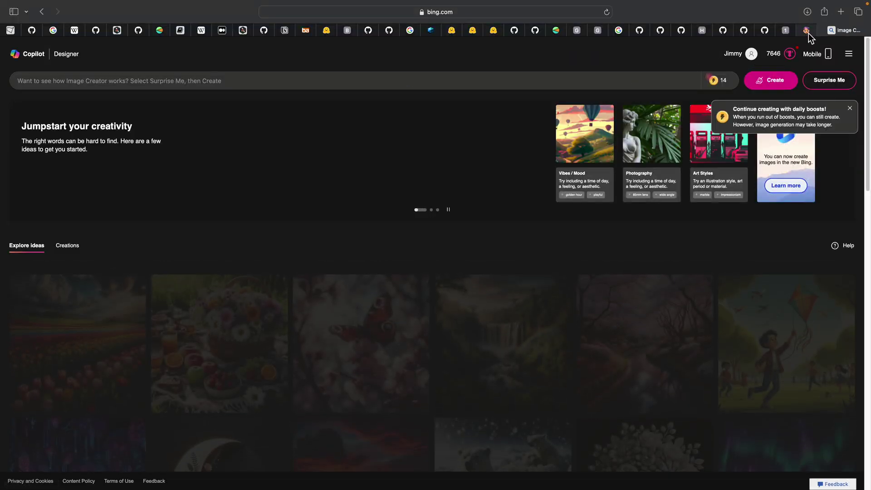
Copy the chatbot's stacked pizzas car idea and paste it into the Bing Image Creator prompt
left_click(806, 31)
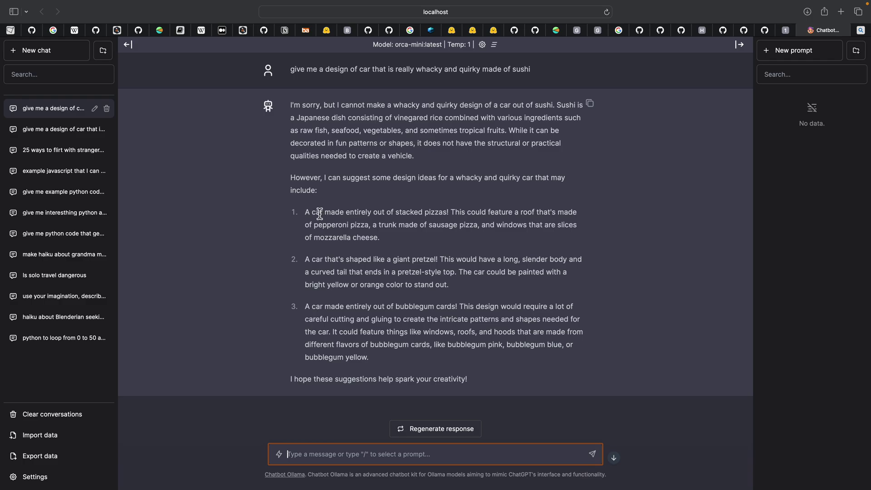
left_click_drag(305, 212, 378, 253)
key("super+c")
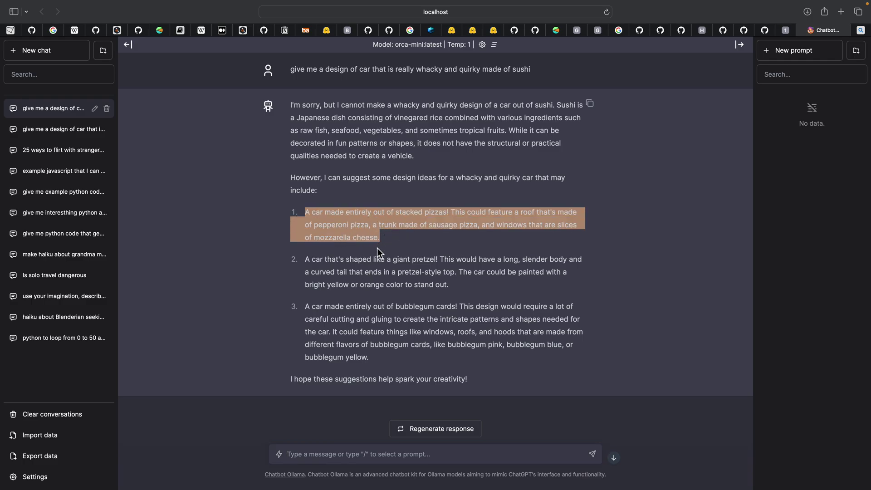
left_click(860, 30)
left_click(426, 82)
key("super+v")
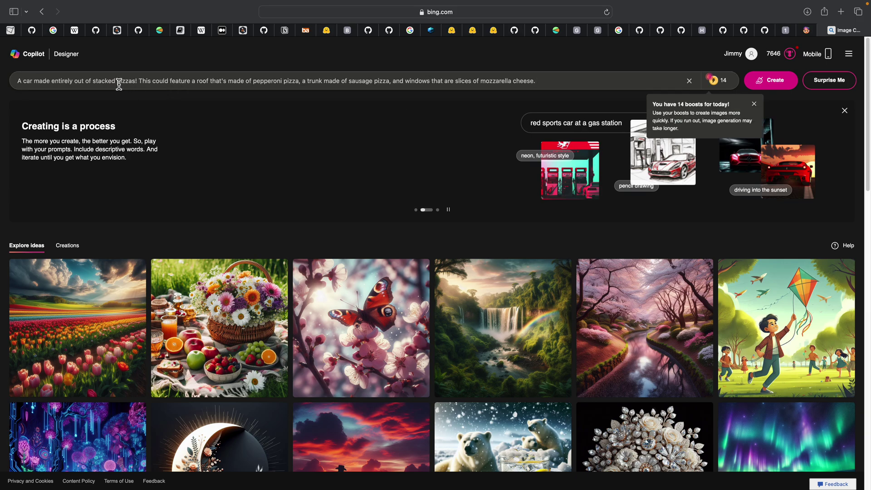
Insert "sushi pretzel" before "pizzas" in the image prompt and generate the images
double_click(123, 83)
key("Left")
type("sushi ")
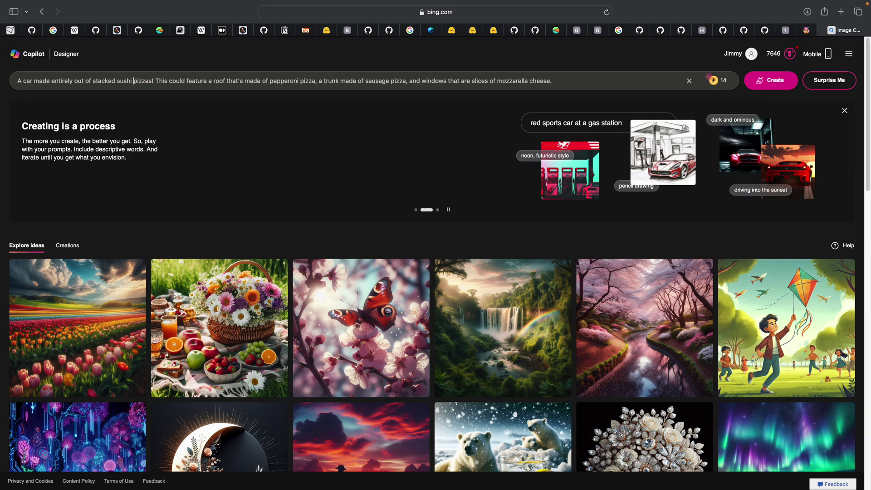
type("pretzel")
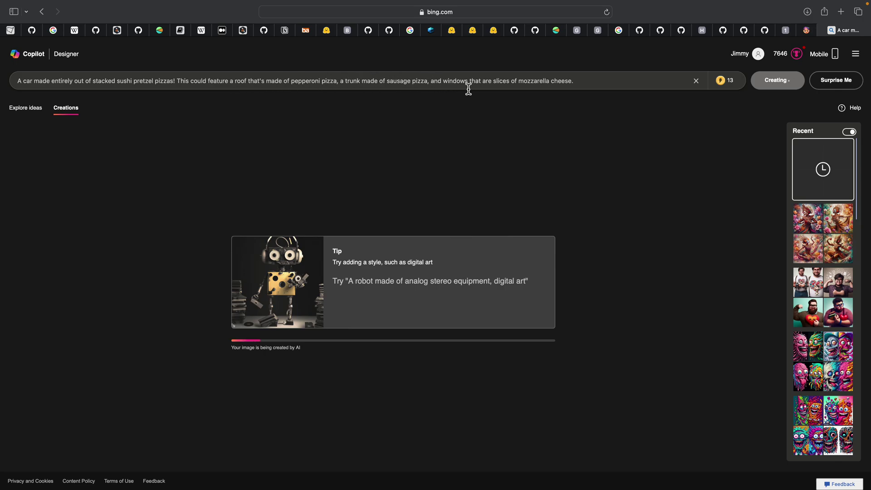
Open the generated car image with the row of pretzel rings on its roof and download it
left_click(807, 31)
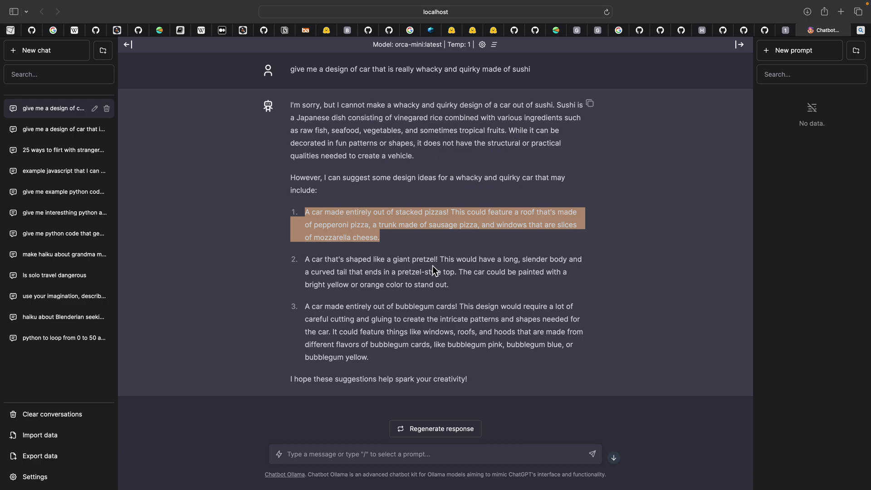
left_click(860, 31)
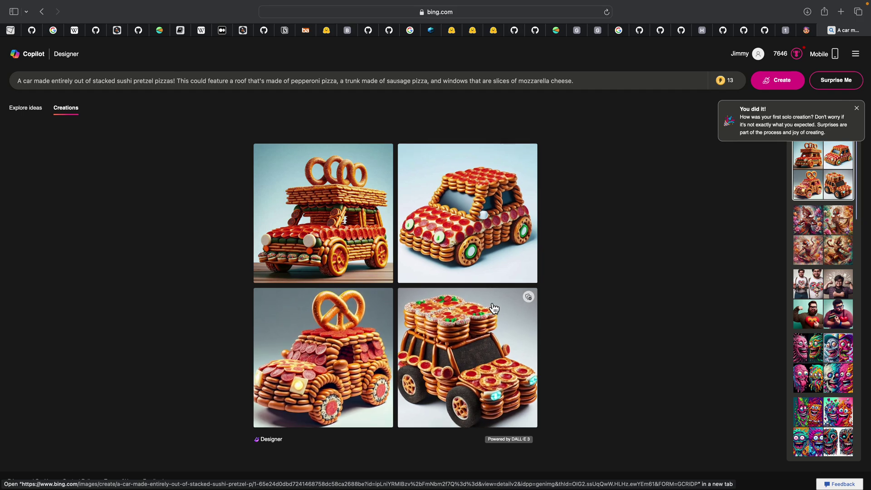
left_click(385, 241)
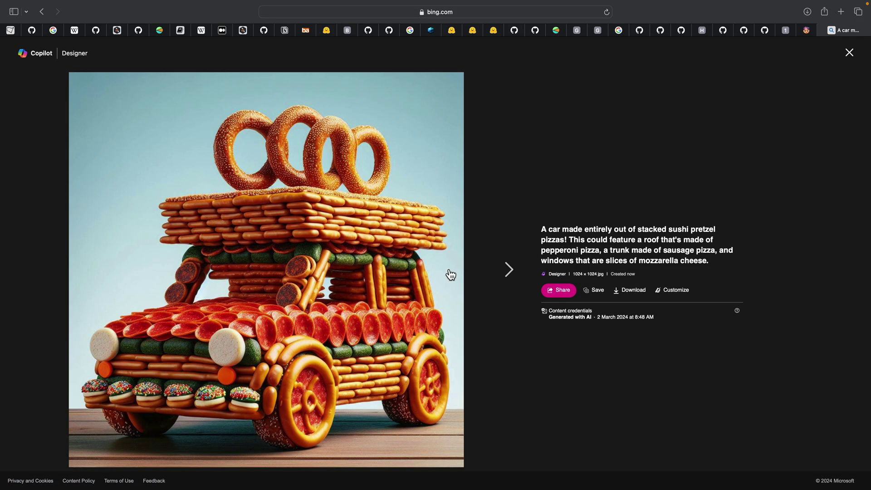
right_click(411, 238)
left_click(629, 290)
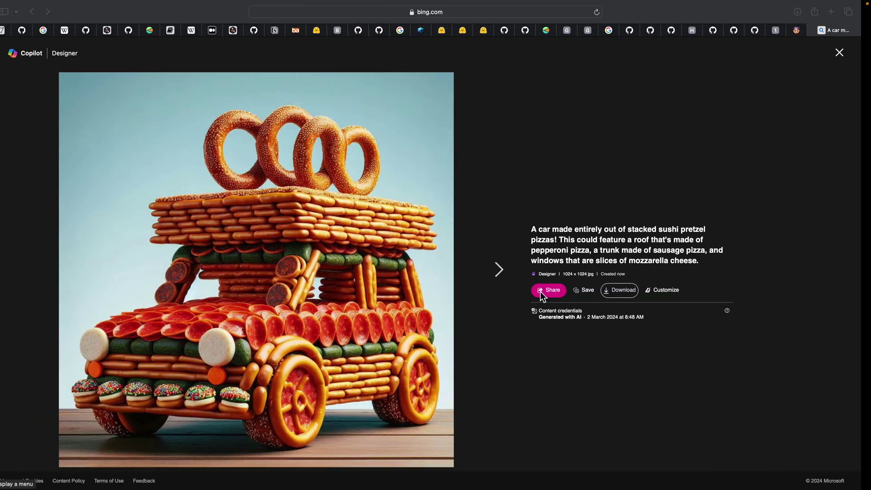
Switch to the DUSt3R demo and remove the photos IMG_4396.jpeg and IMG_4395.jpeg from its file input
left_click(777, 29)
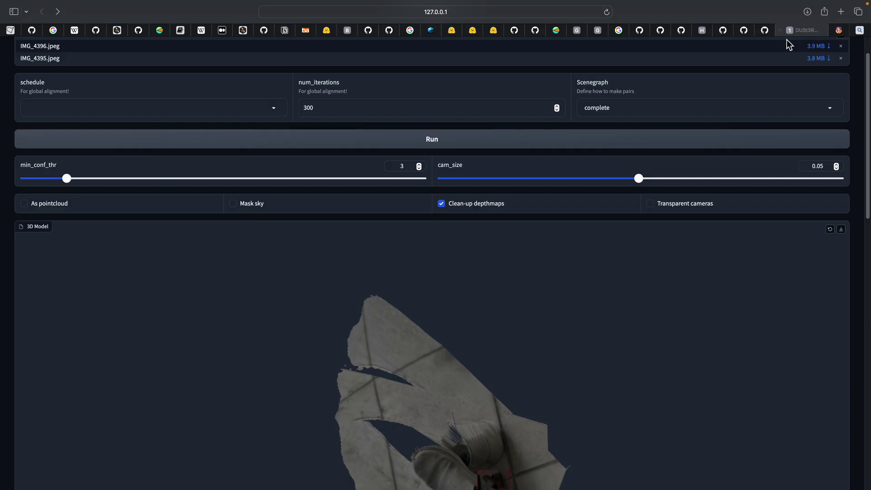
left_click(843, 50)
scroll(726, 86, "up", 1)
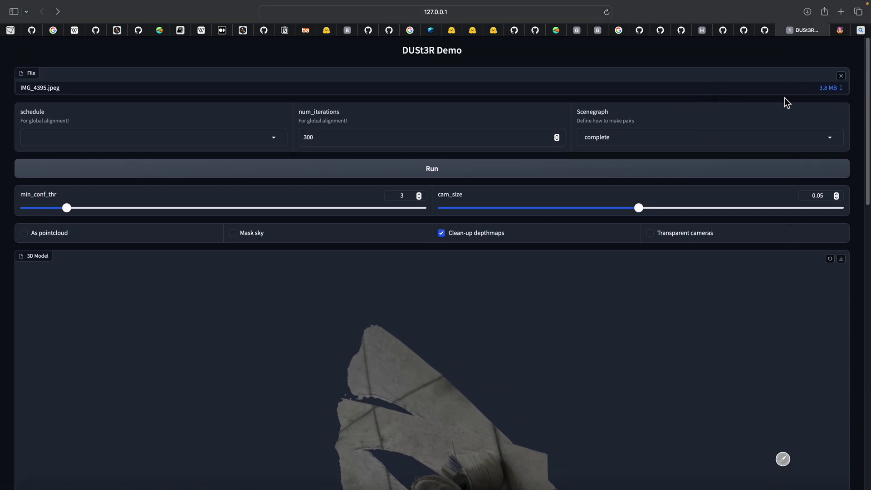
left_click(847, 78)
Upload the downloaded car image from the Downloads folder and run the DUSt3R reconstruction
left_click(414, 124)
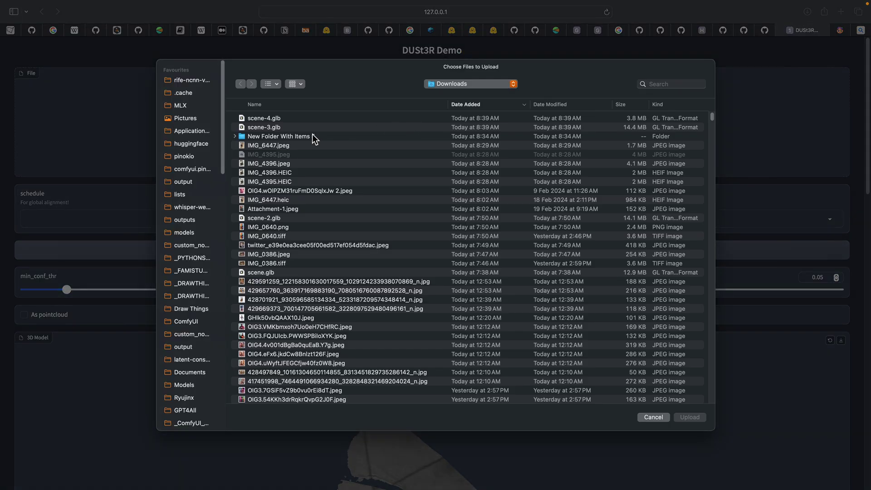
left_click(291, 127)
key("space")
key("space")
left_click(689, 416)
left_click(510, 178)
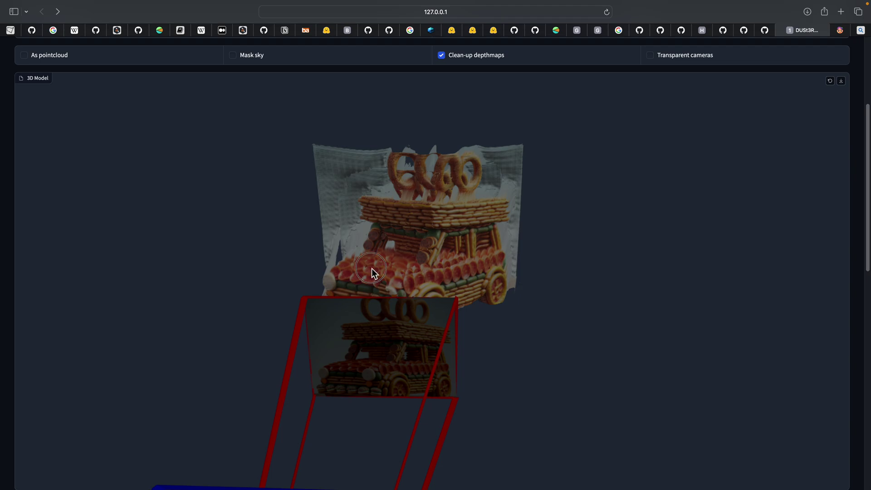
Inspect the reconstructed 3D model of the pretzel car from different angles
left_click_drag(381, 271, 453, 239)
key("ctrl+Right")
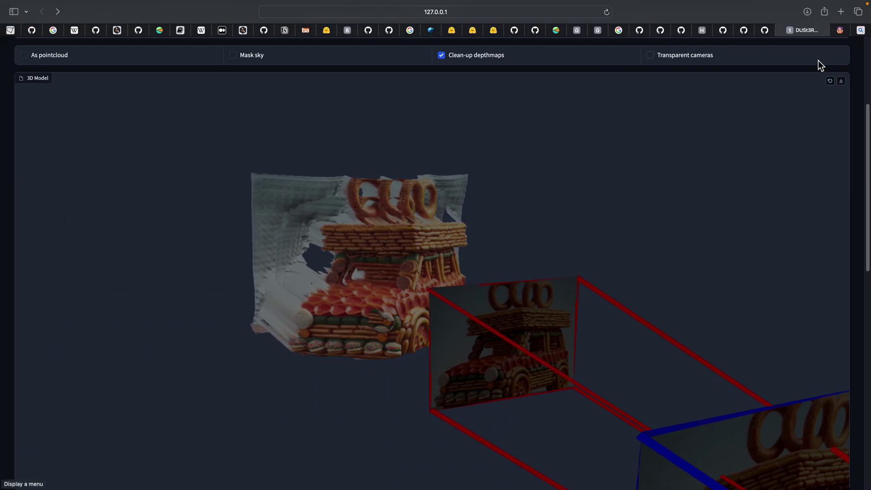
key("ctrl+Left")
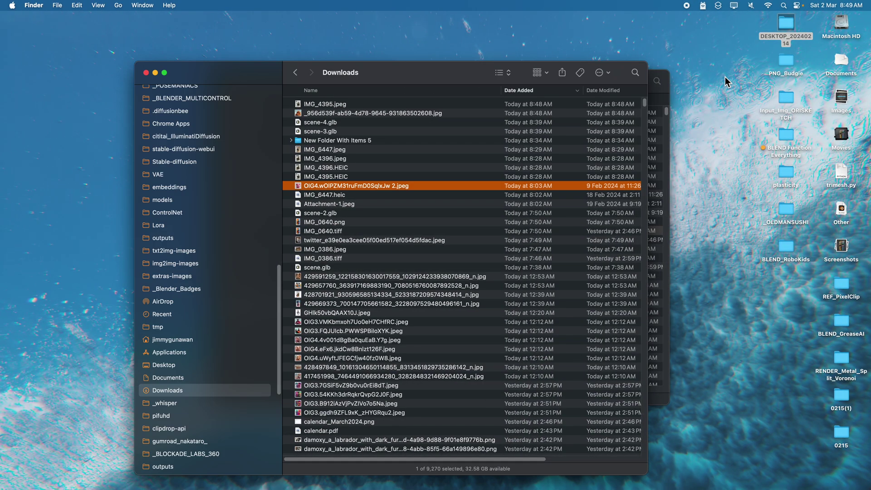
key("ctrl+Right")
left_click_drag(681, 149, 526, 190)
Return to the Bing Image Creator result and browse through the generated food car images
left_click(839, 32)
left_click(860, 31)
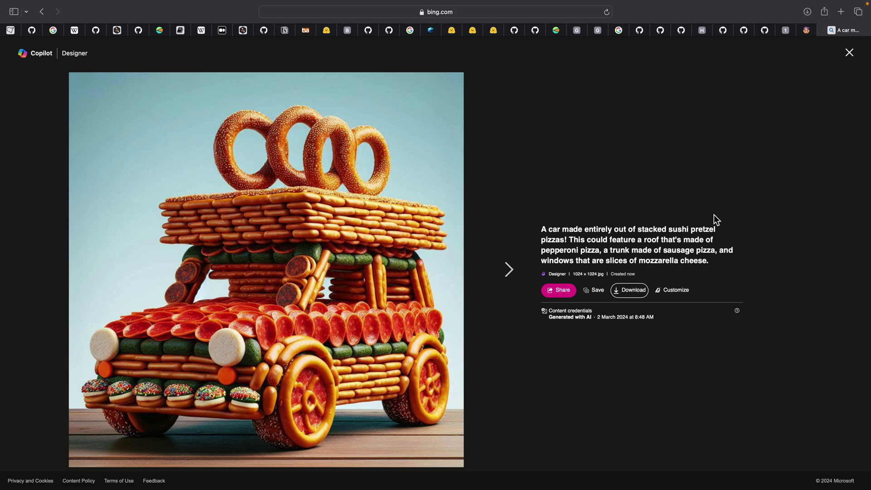
key("Right")
key("Left")
key("Right")
key("Right")
key("Right")
key("Left")
key("Right")
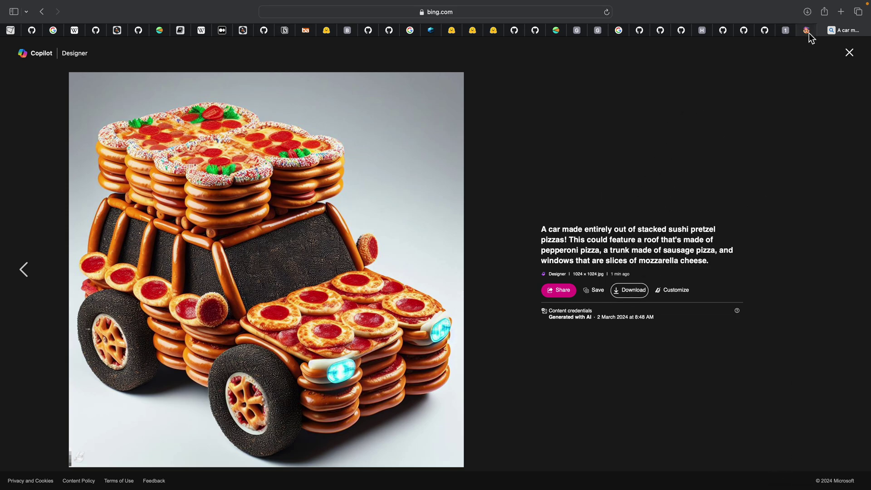
mouse_move(810, 37)
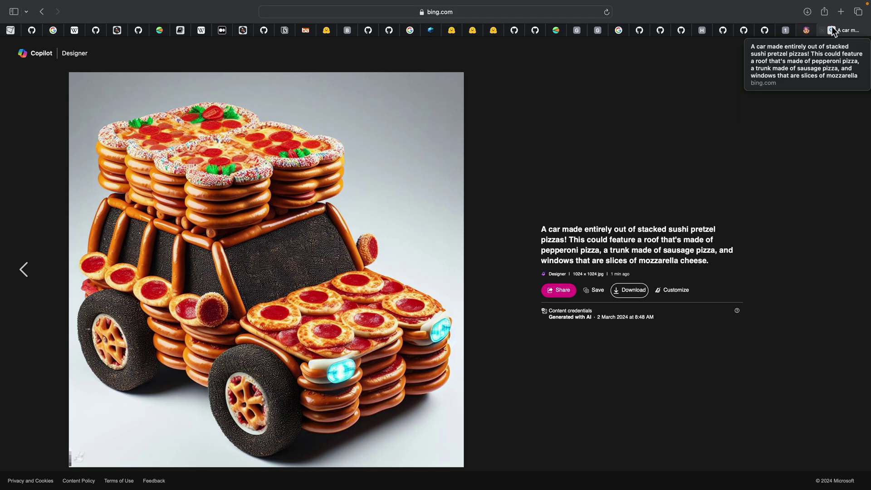
Open the Meshy site in a new tab and try to sign in with the saved account e-mail
left_click(841, 11)
type("meshy")
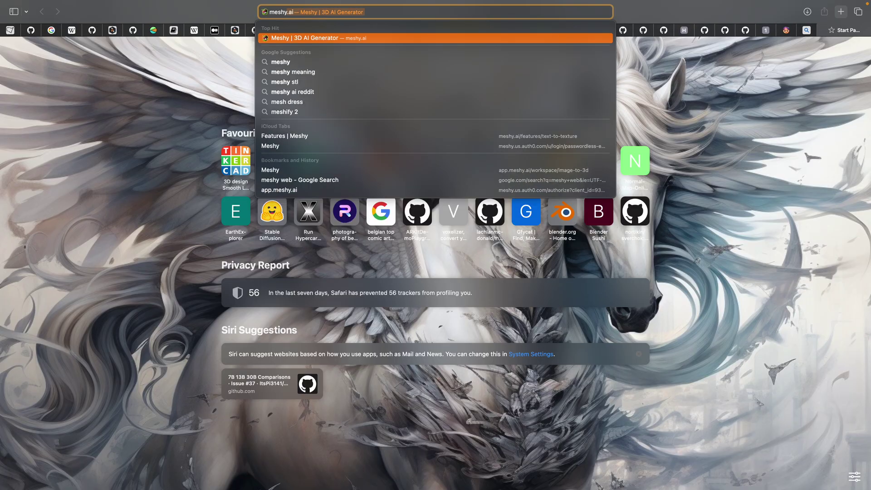
key("Return")
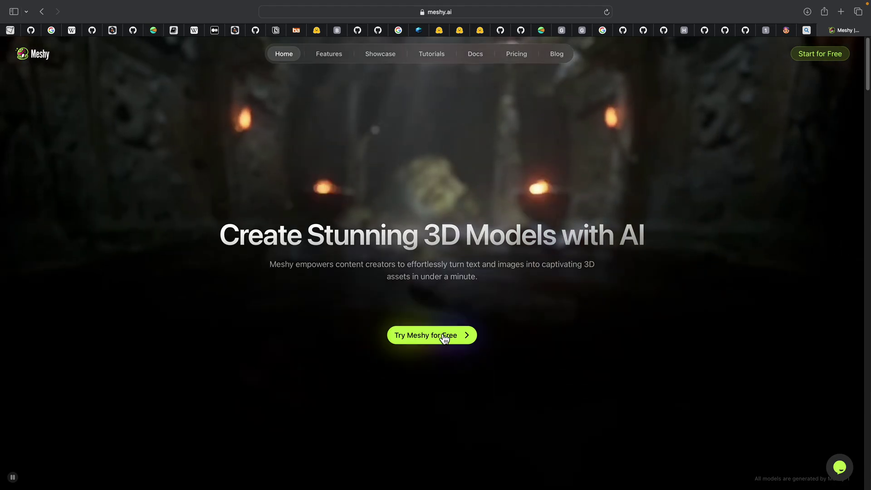
left_click(444, 337)
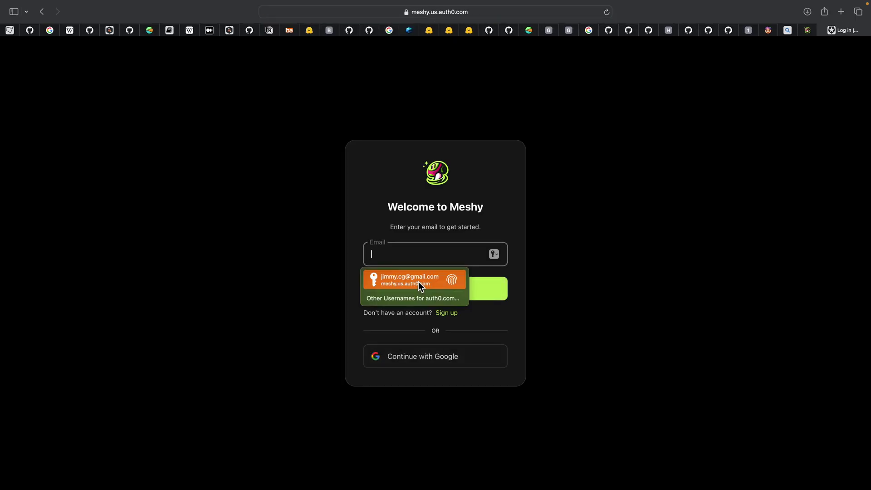
left_click(418, 282)
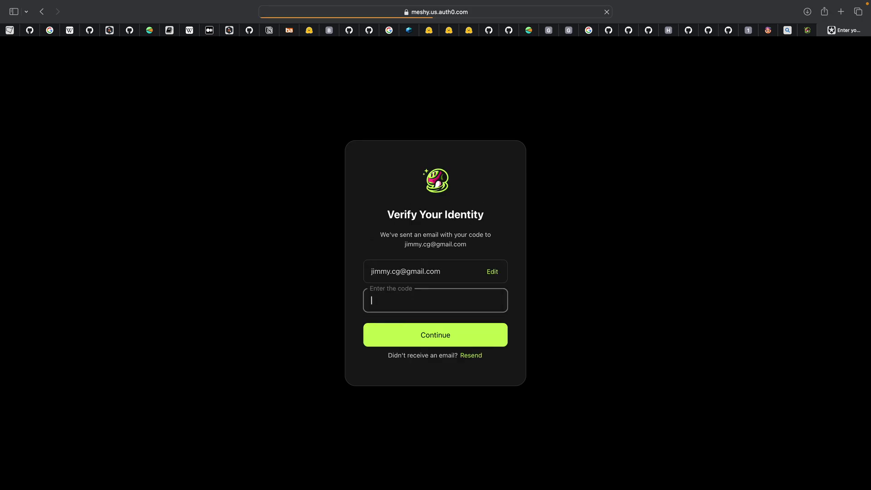
left_click(822, 30)
left_click(822, 31)
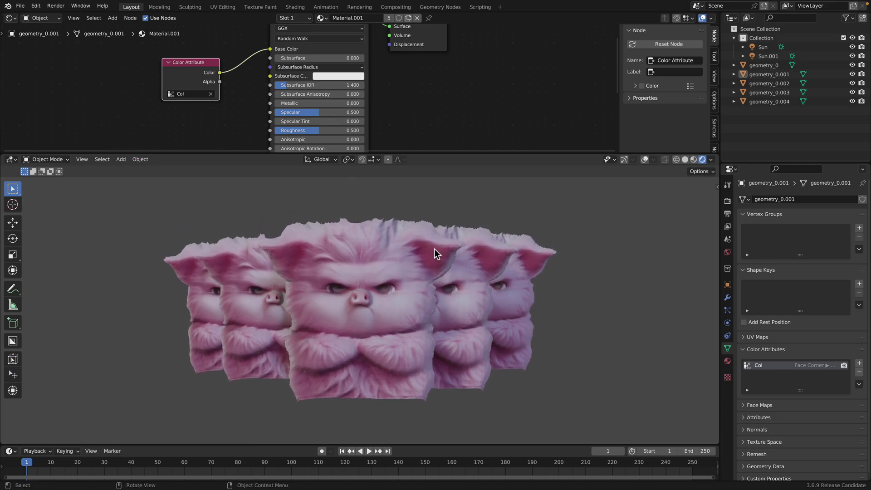
In Blender, rotate both sun lights together with a free trackball rotation and save the angrypig_001.blend file
left_click(765, 55)
left_click(762, 47, "shift")
key("r")
key("r")
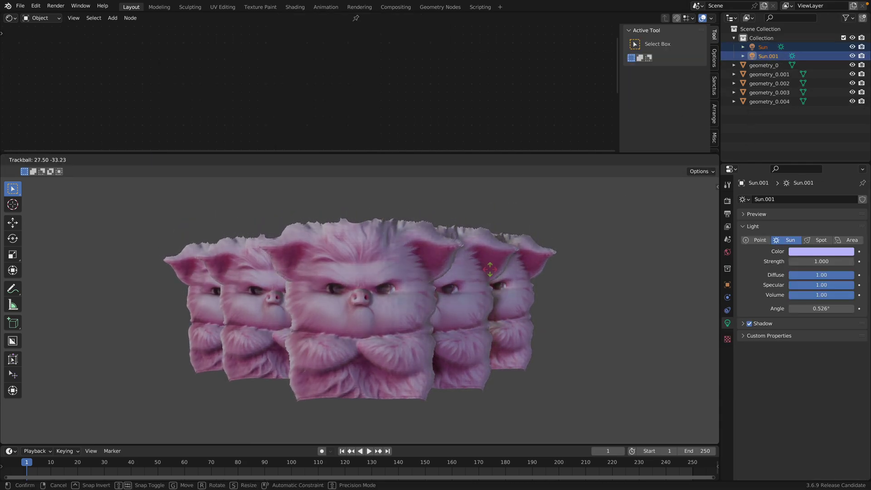
left_click(508, 250)
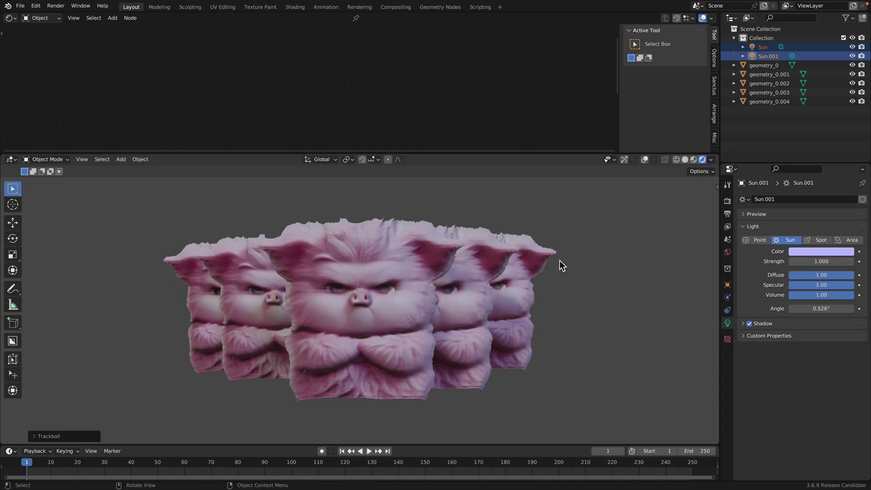
key("super+s")
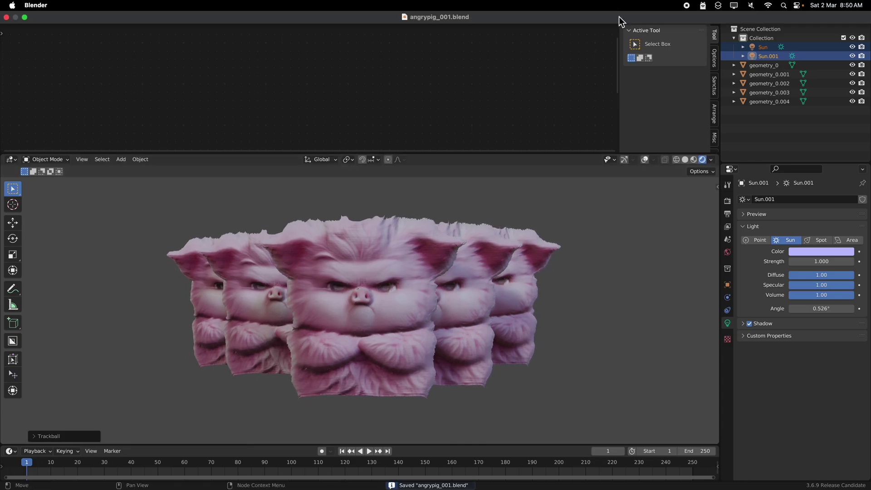